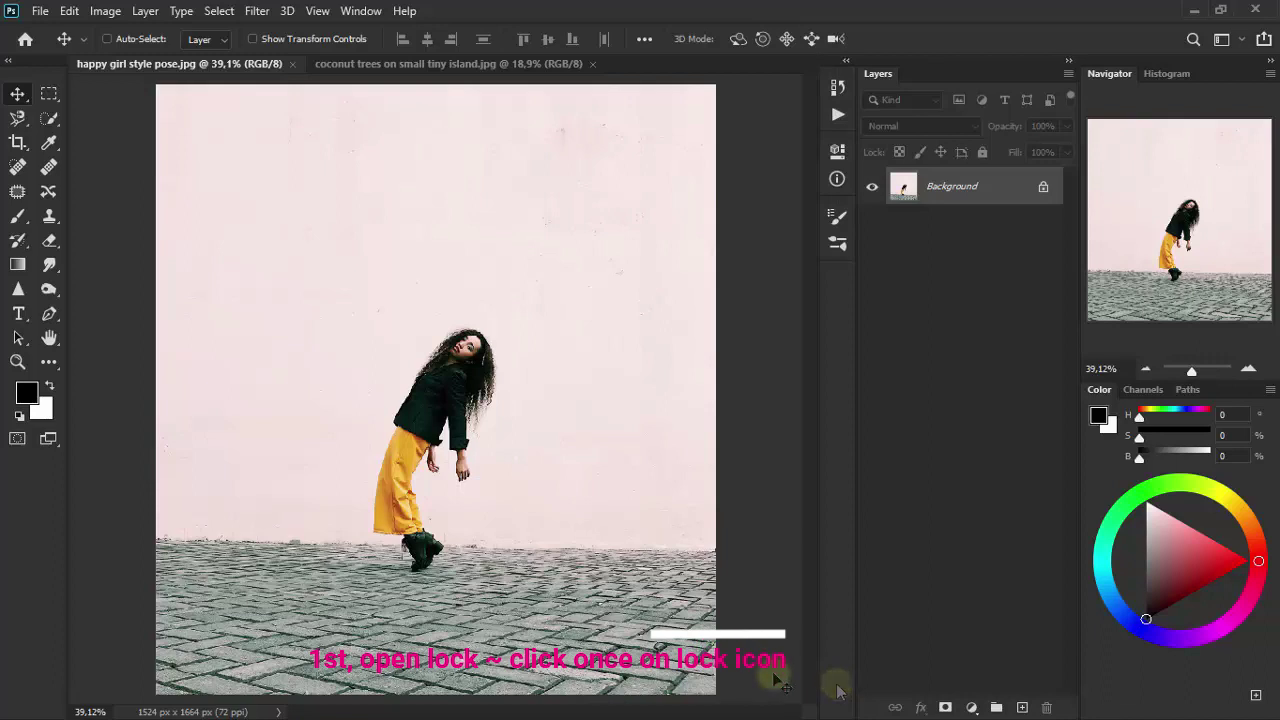
# - Unlock the Background layer and extend the canvas by 500 pixels in height, anchored at the bottom centre so space is added above
pyautogui.click(1043, 192)
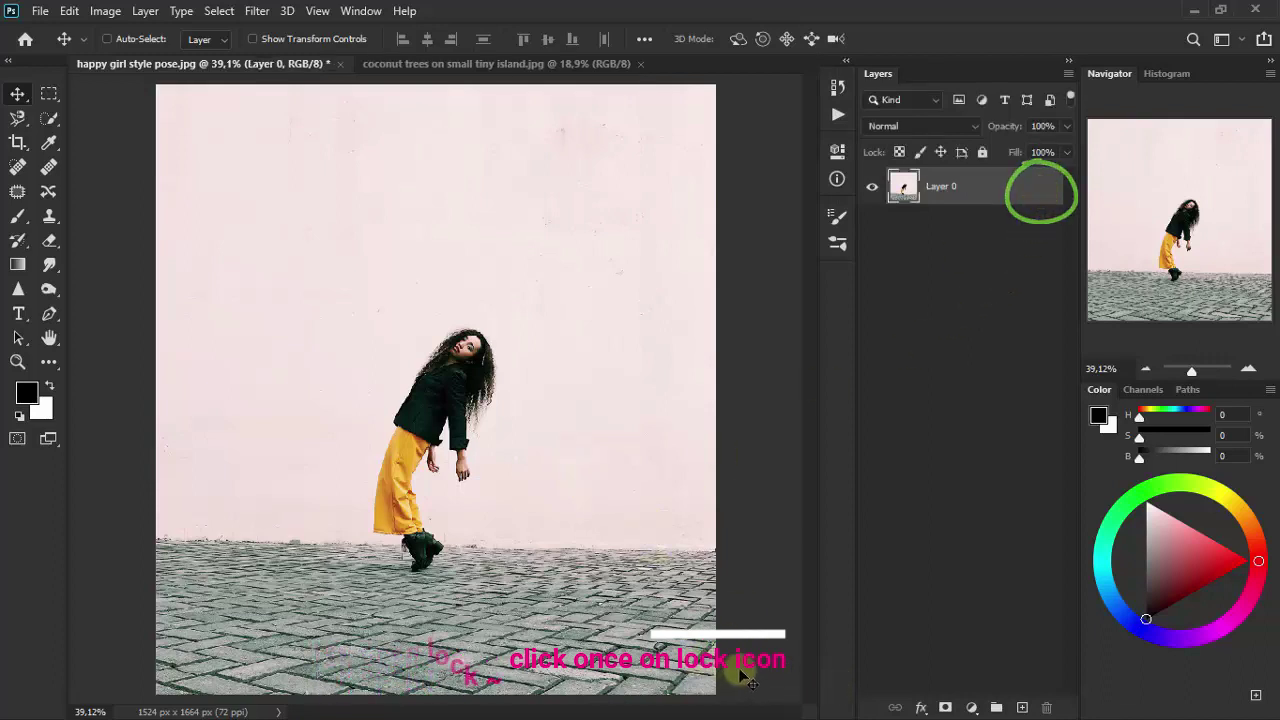
pyautogui.click(108, 11)
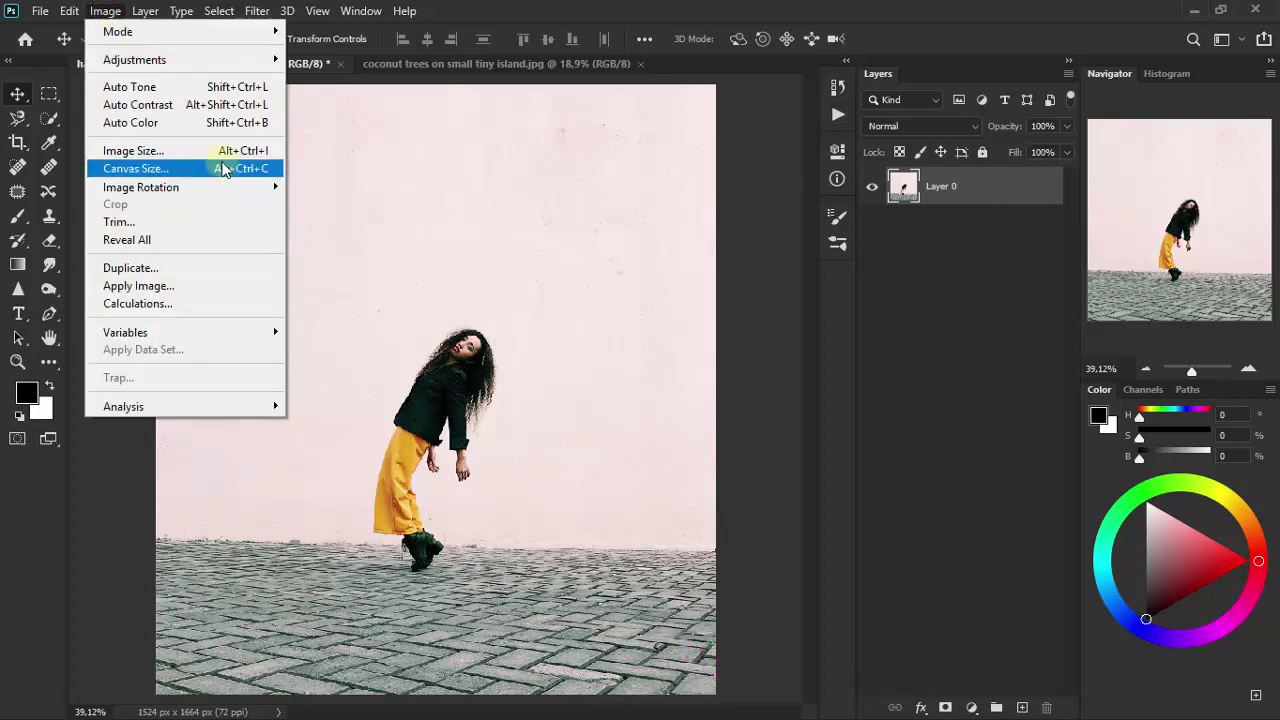
pyautogui.click(224, 170)
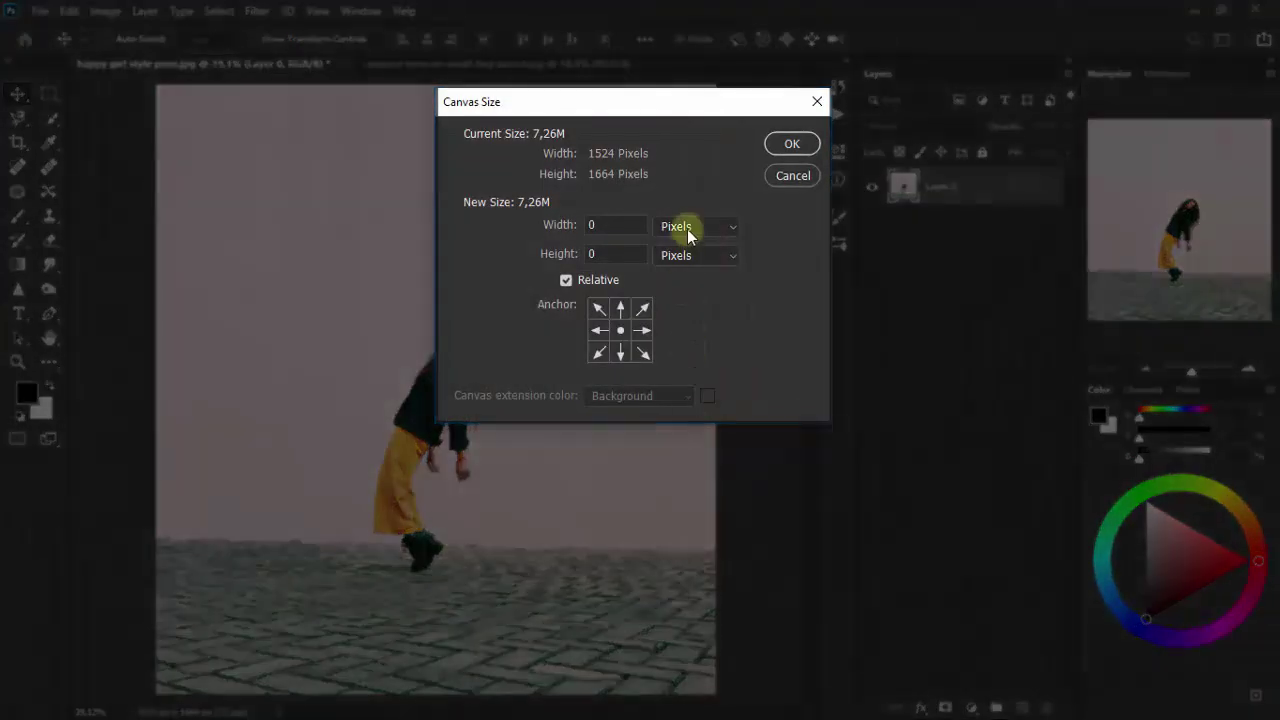
pyautogui.click(687, 229)
pyautogui.click(686, 257)
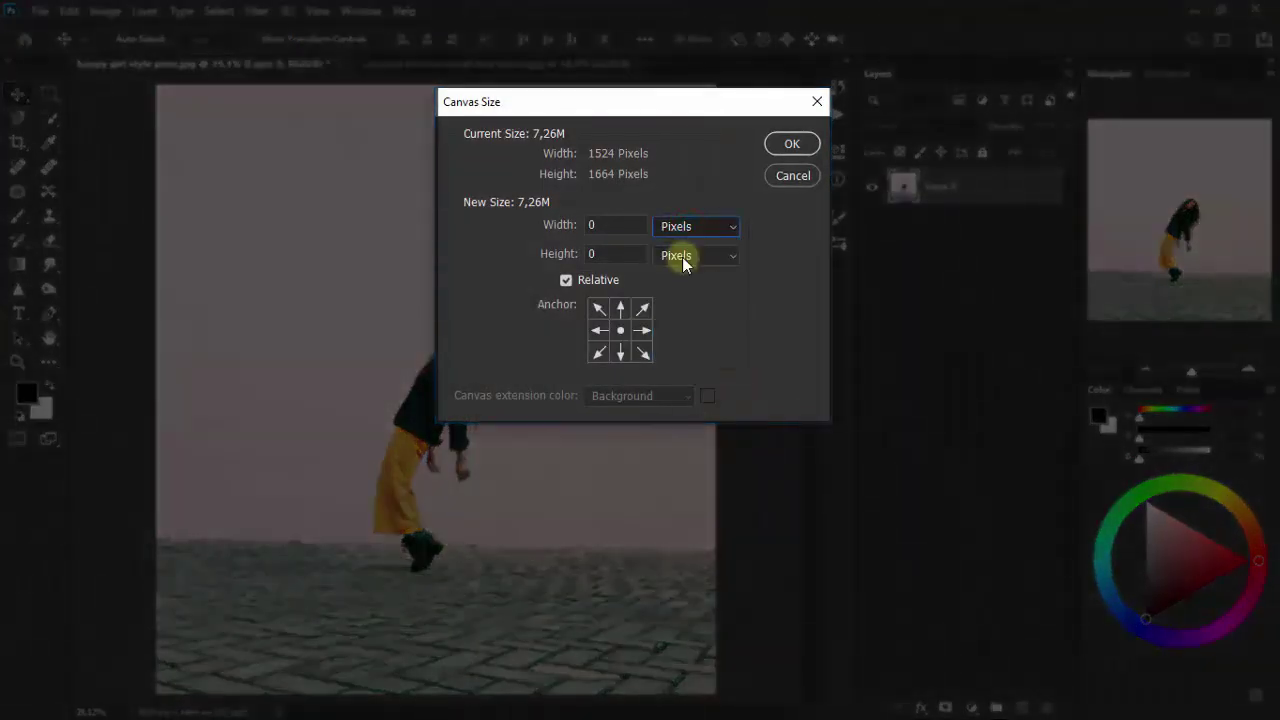
pyautogui.click(620, 355)
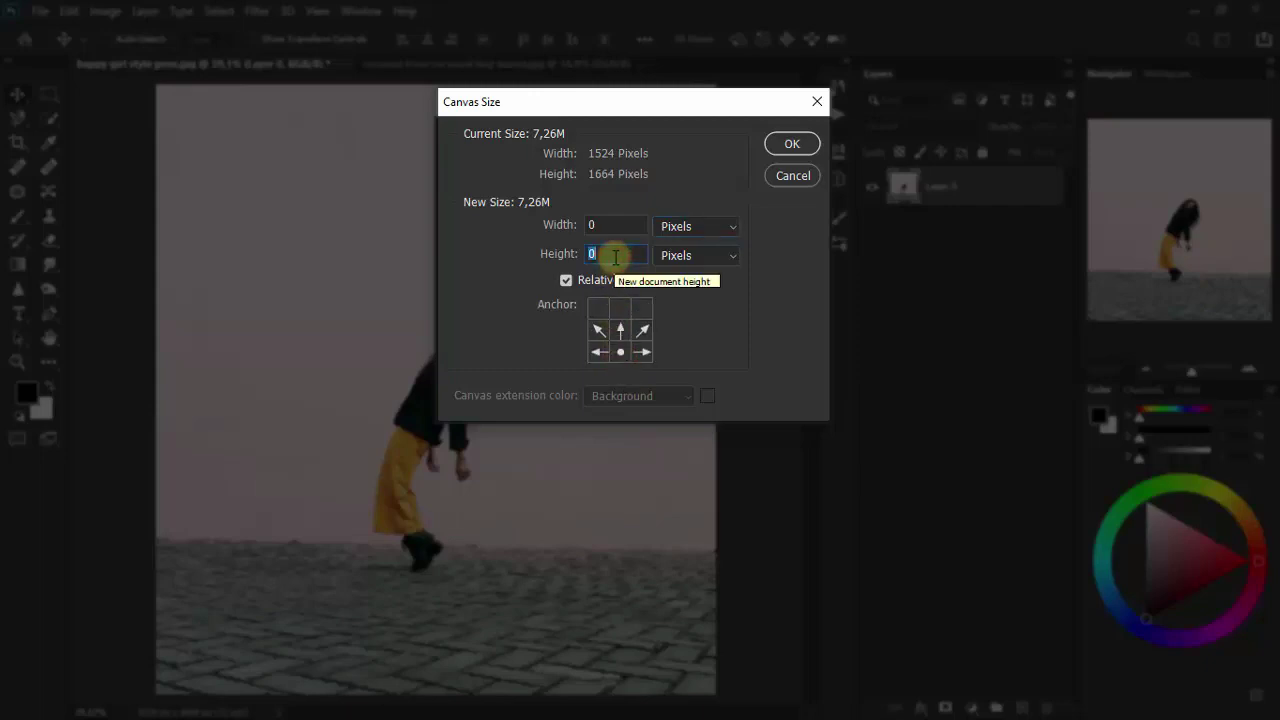
pyautogui.write('500')
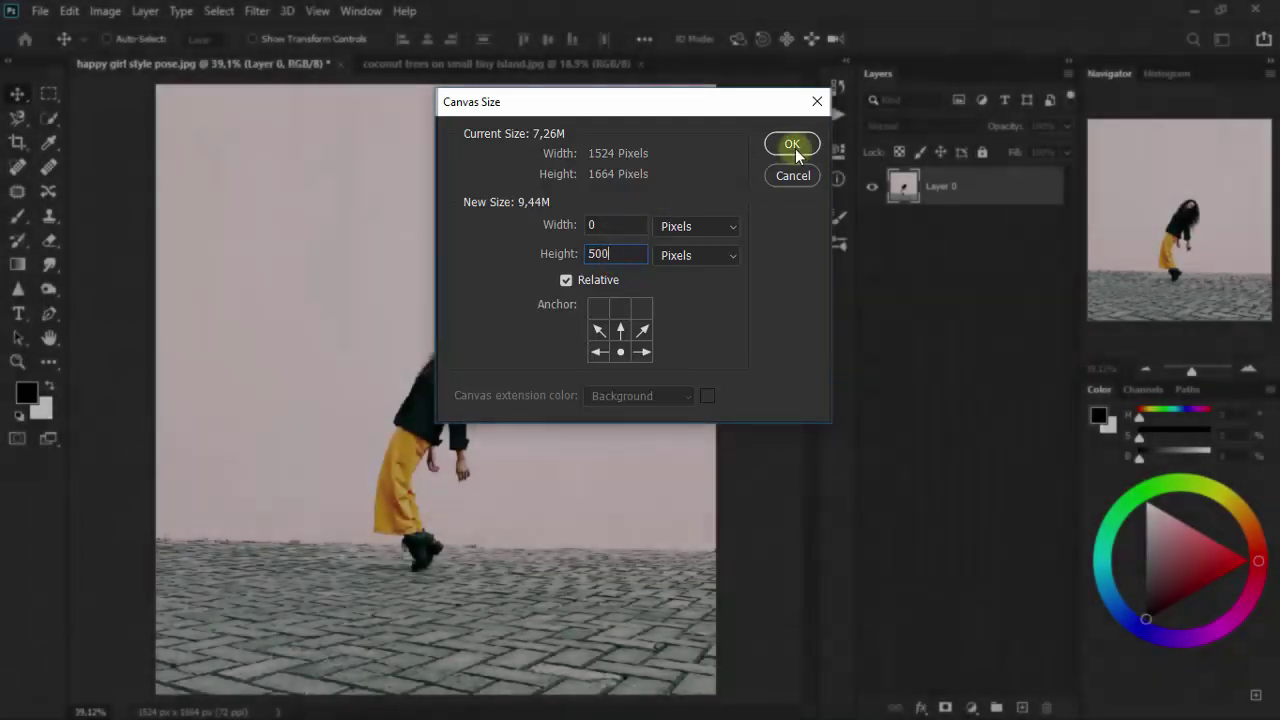
pyautogui.click(795, 148)
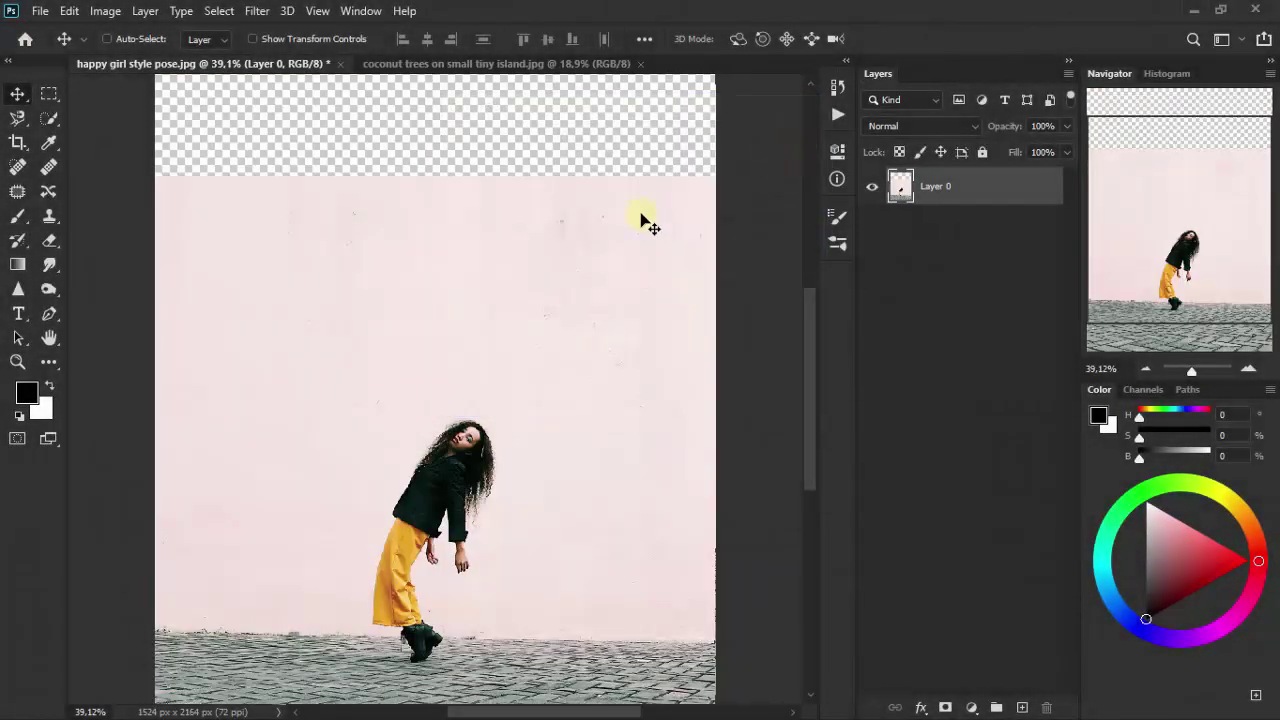
# - Add a Color Lookup adjustment layer with the EdgyAmber.3DL 3D LUT and set its blend mode to Multiply
pyautogui.click(17, 362)
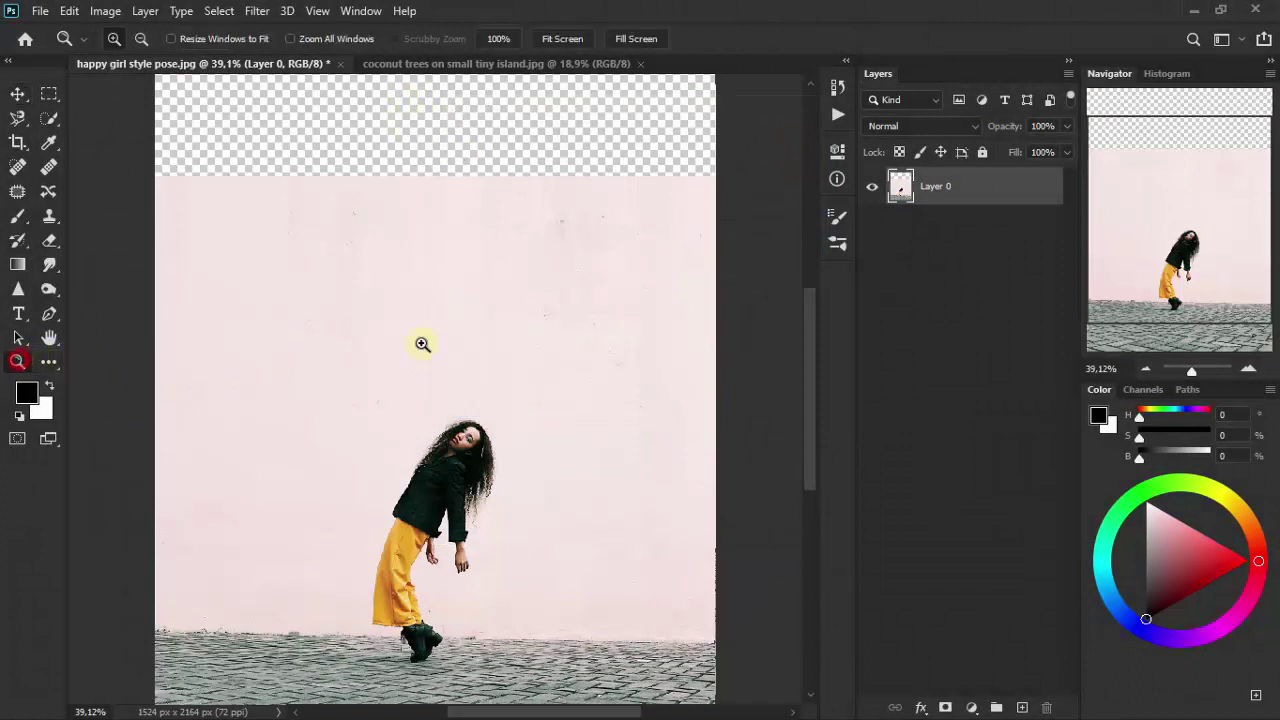
pyautogui.keyDown('alt'); pyautogui.click(423, 343); pyautogui.keyUp('alt')
pyautogui.click(18, 94)
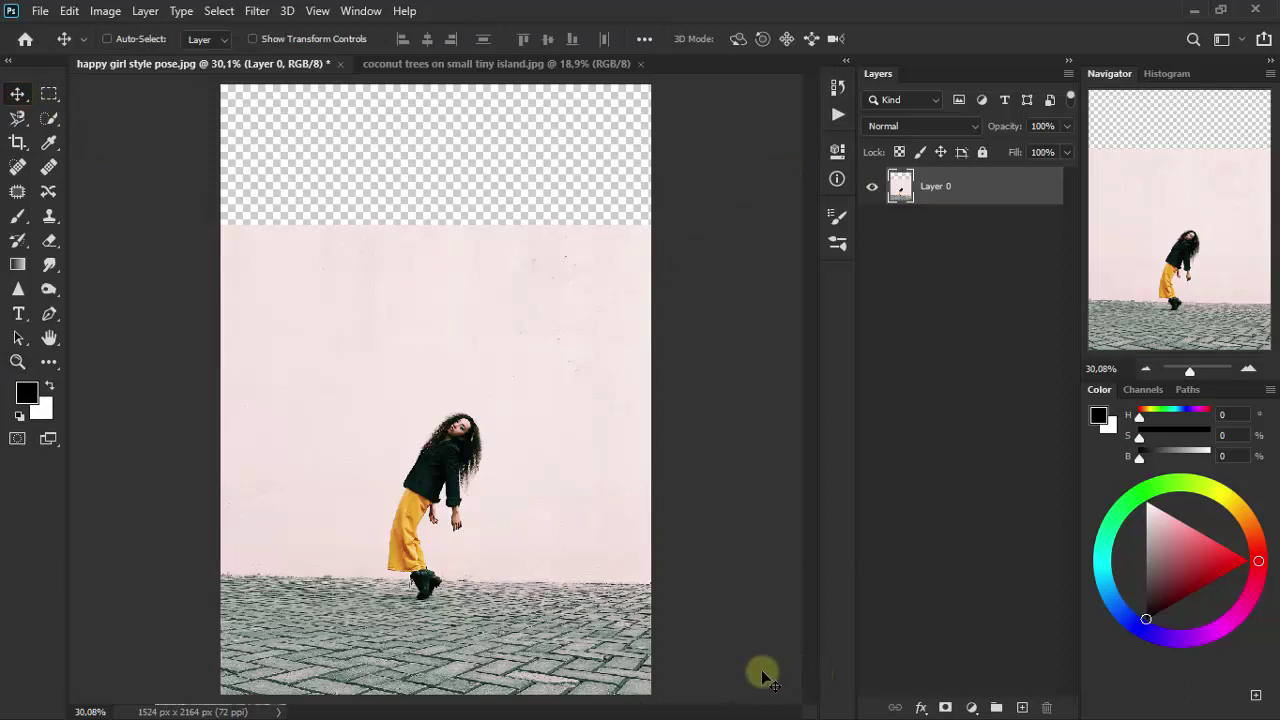
pyautogui.click(973, 707)
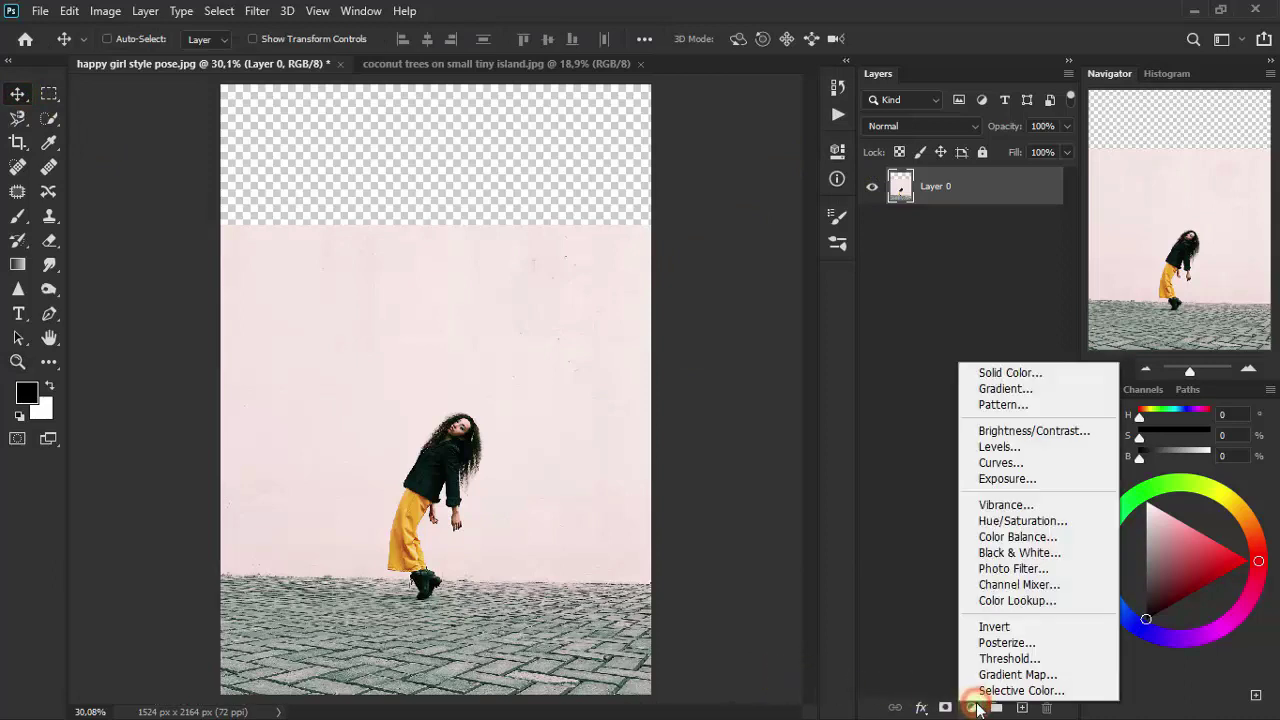
pyautogui.click(1040, 612)
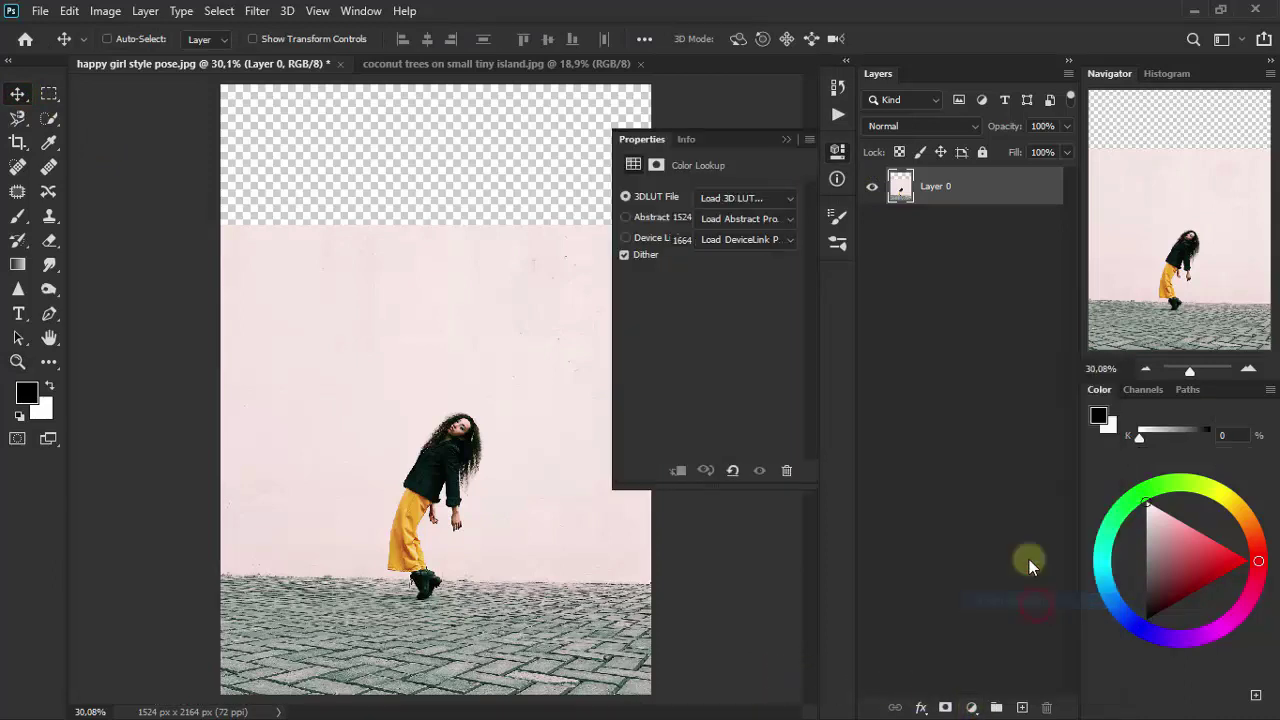
pyautogui.click(749, 204)
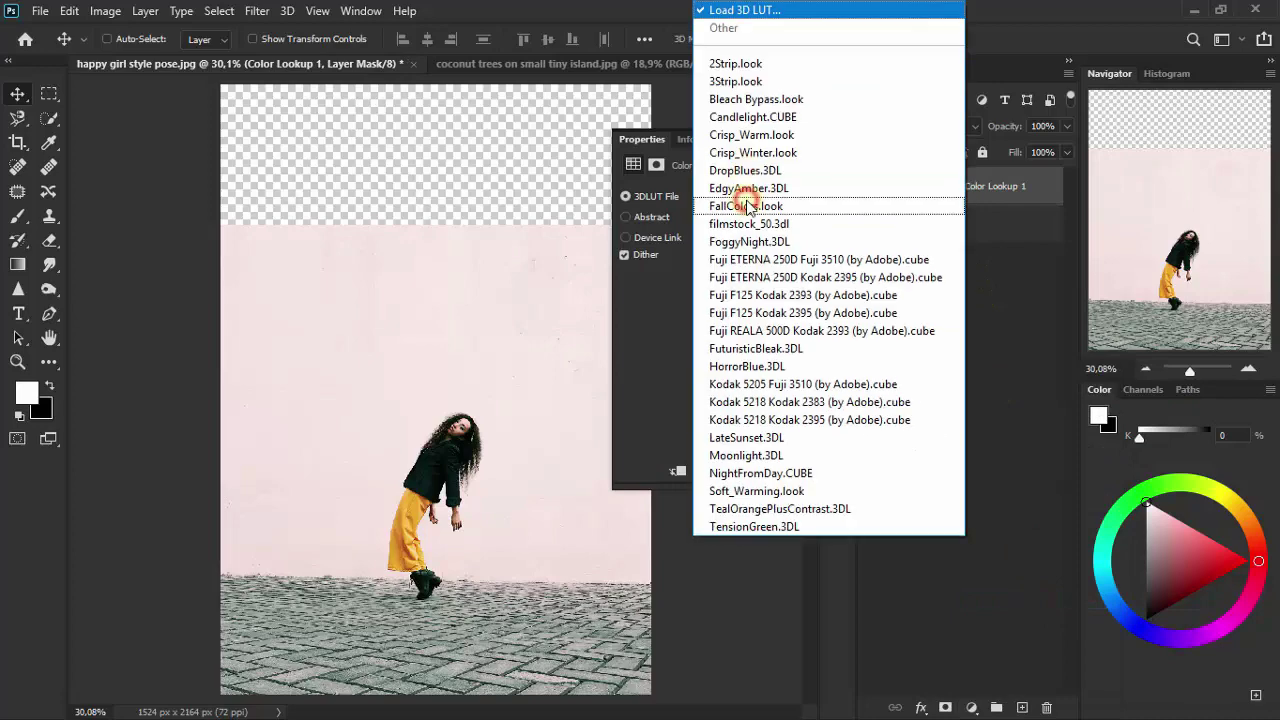
pyautogui.click(830, 190)
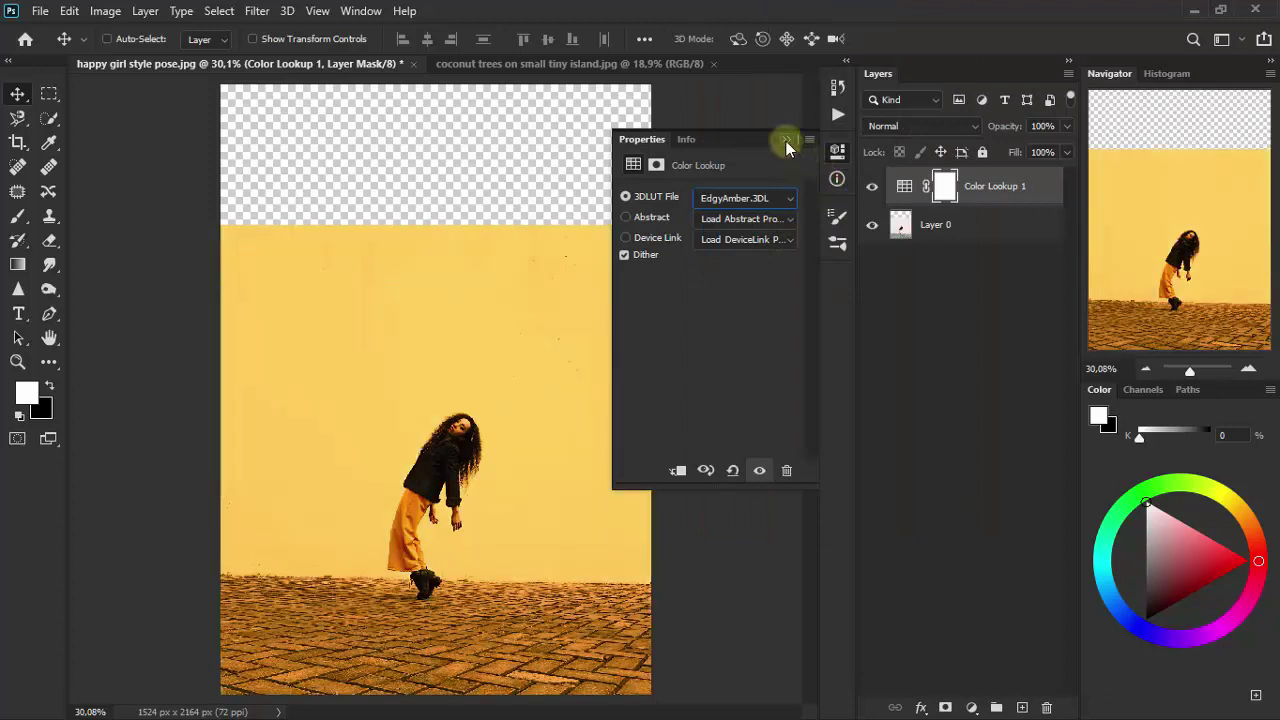
pyautogui.click(786, 140)
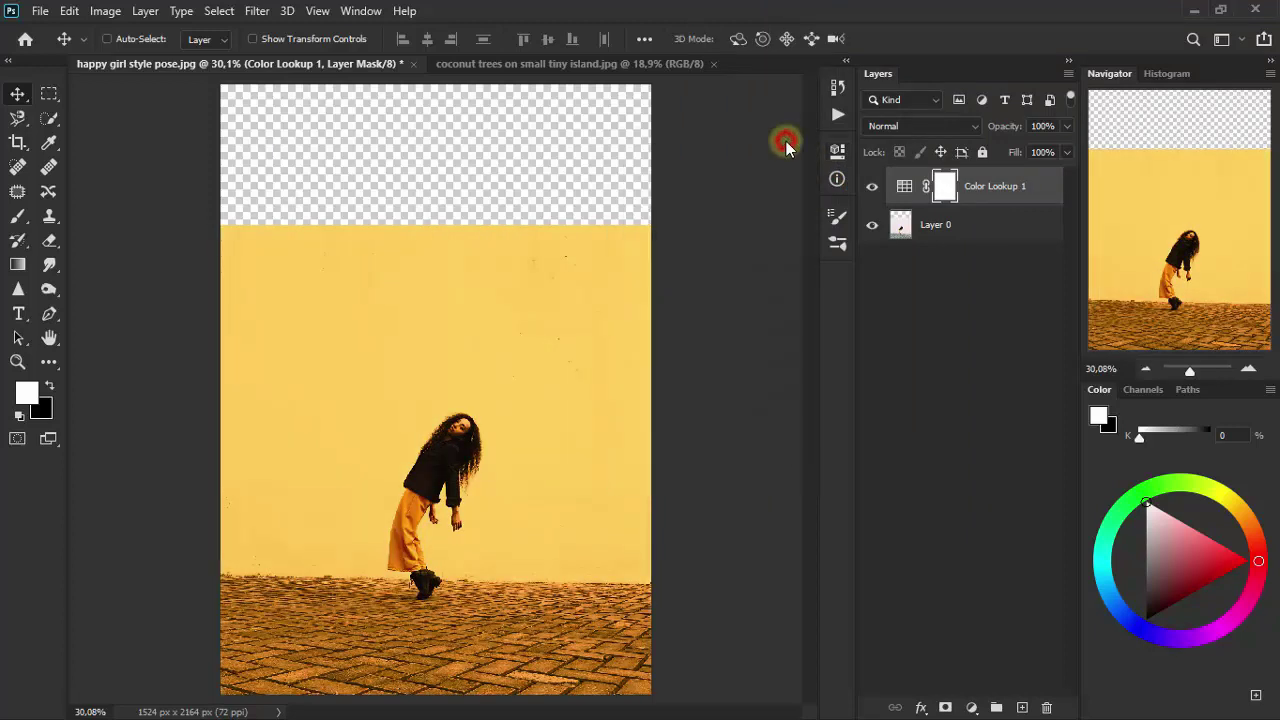
pyautogui.click(908, 126)
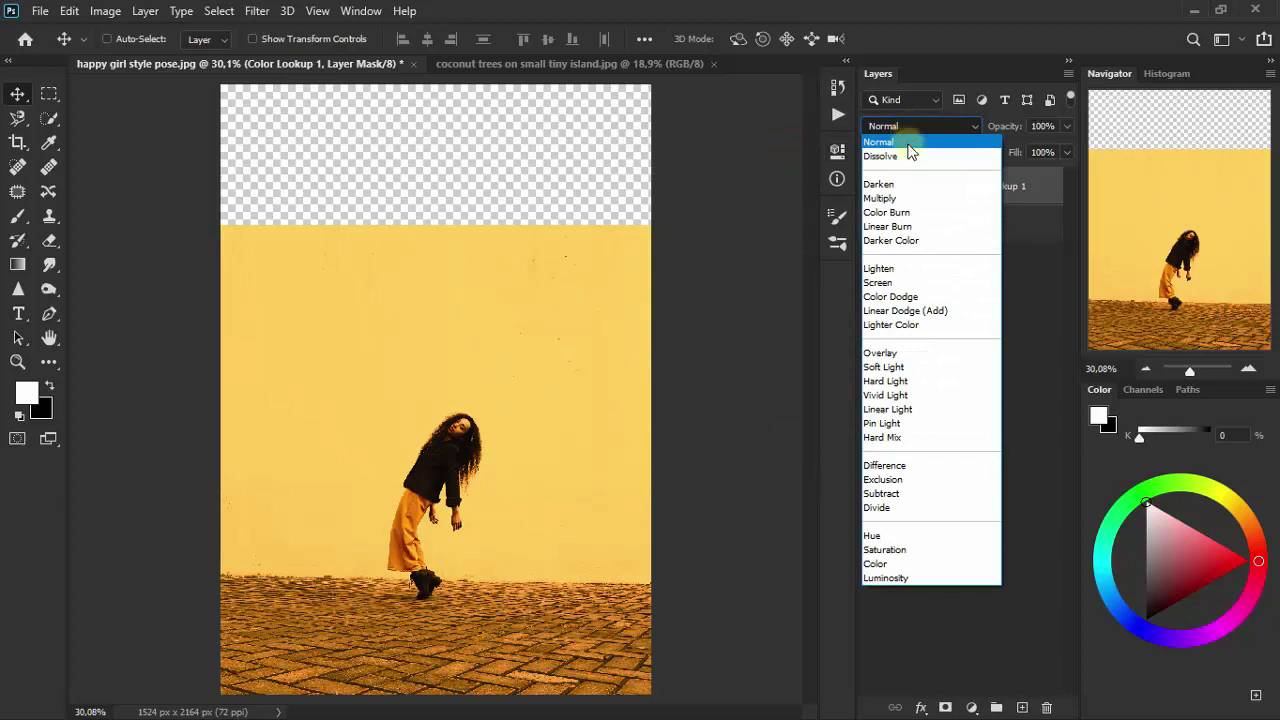
pyautogui.click(942, 200)
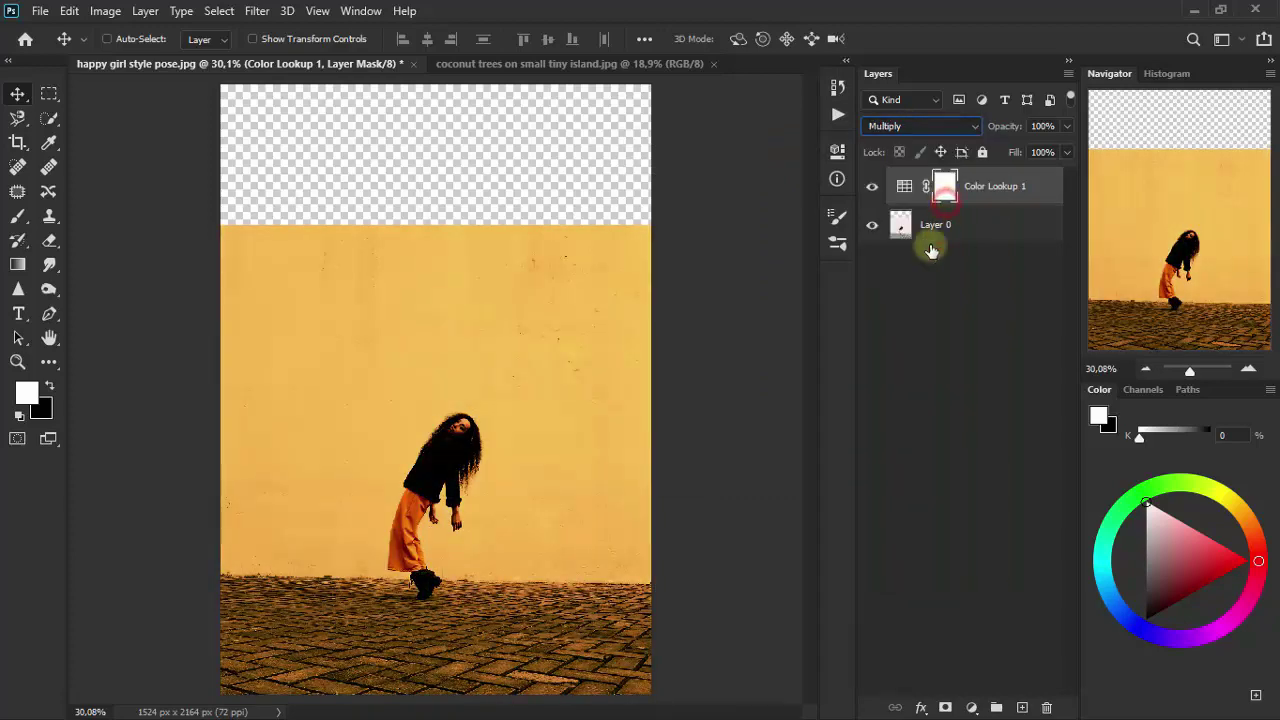
# - Add a Hue/Saturation adjustment layer above the Color Lookup and set the hue of the Yellows to +6
pyautogui.click(968, 706)
pyautogui.click(1024, 521)
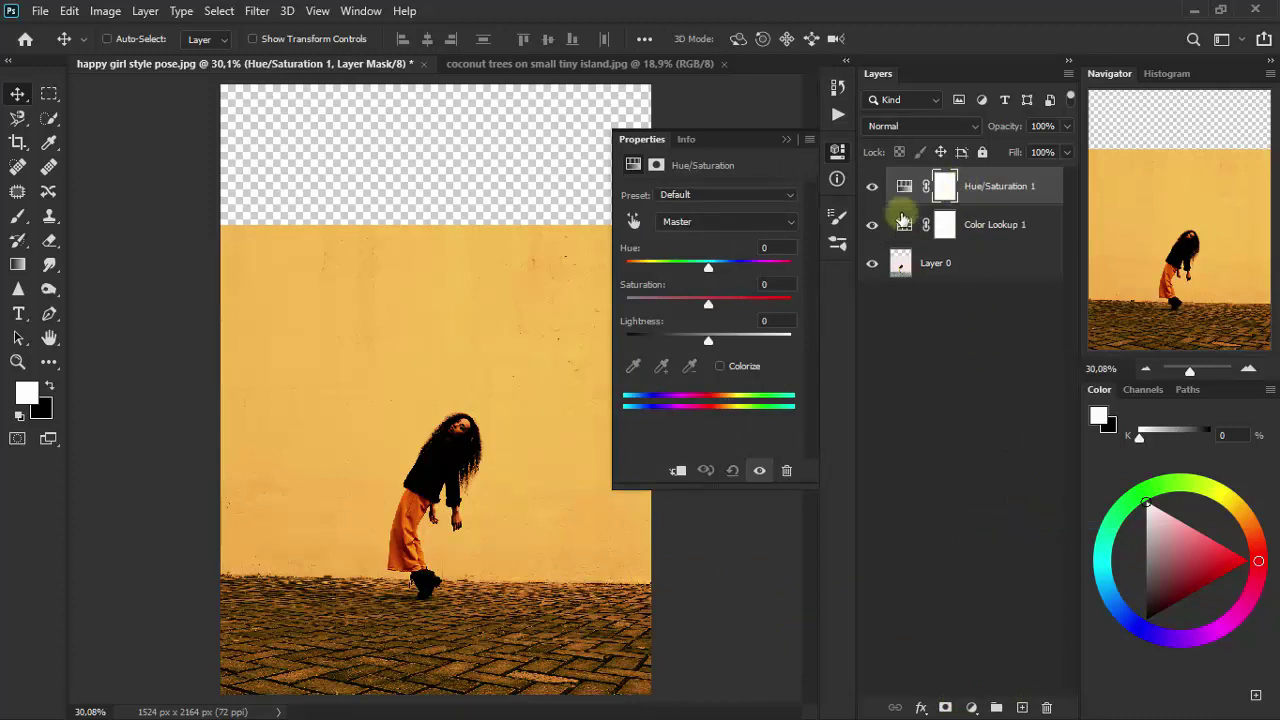
pyautogui.click(761, 221)
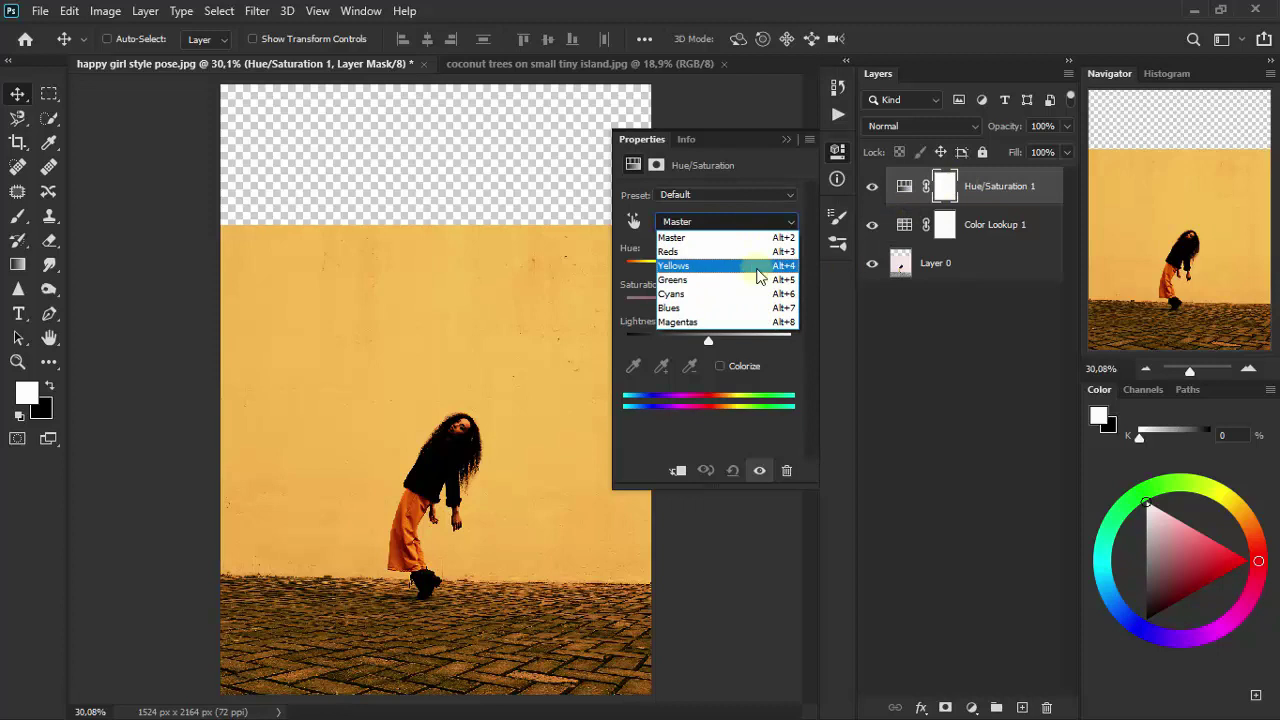
pyautogui.click(753, 267)
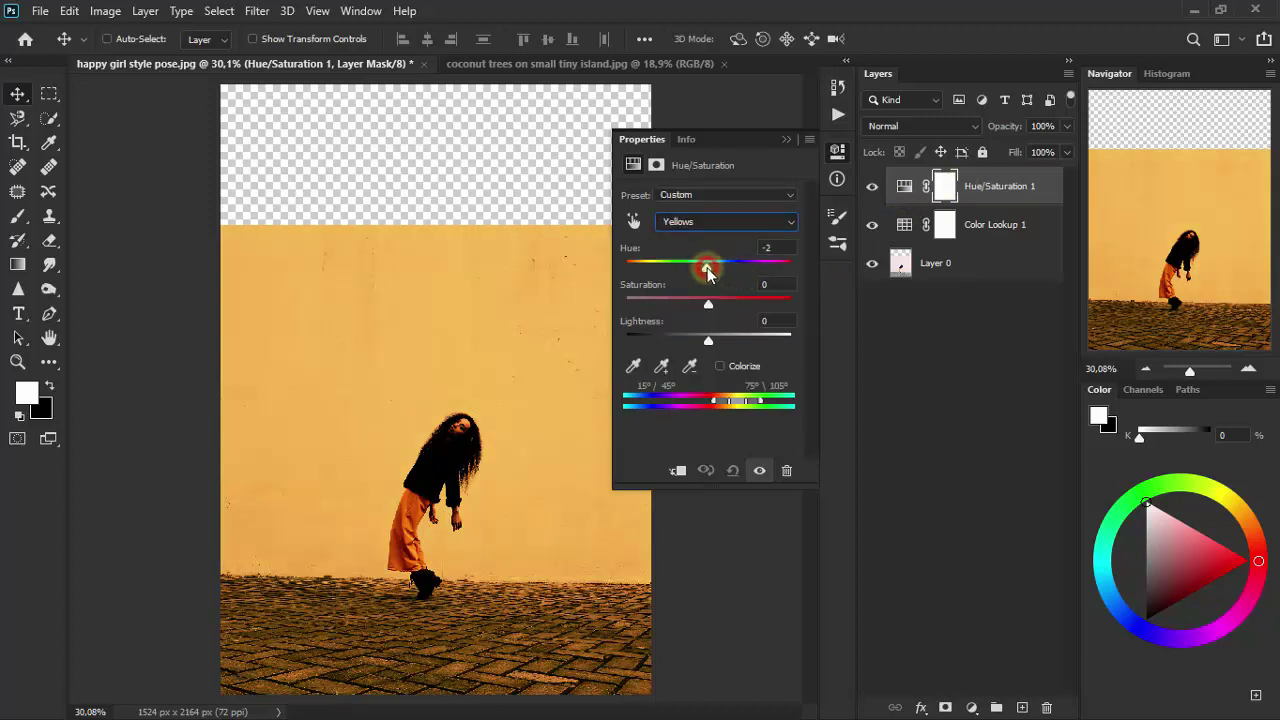
pyautogui.moveTo(711, 267); pyautogui.dragTo(714, 267)
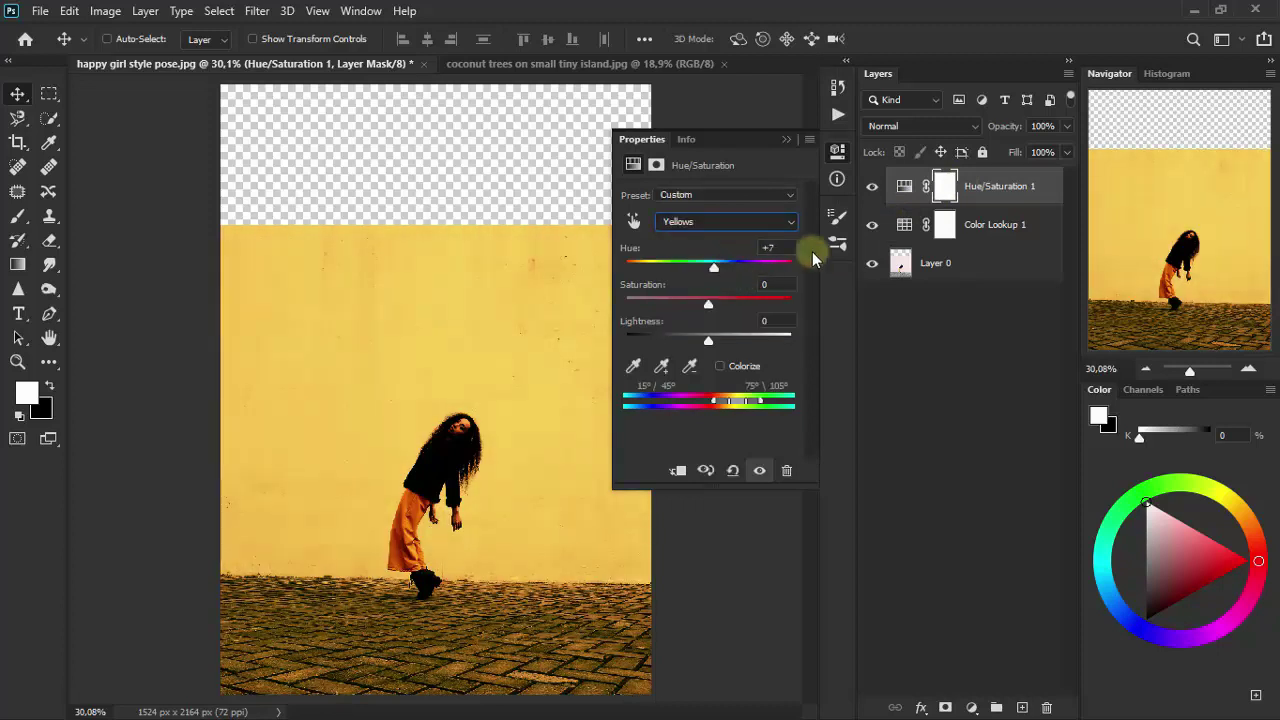
pyautogui.click(772, 244)
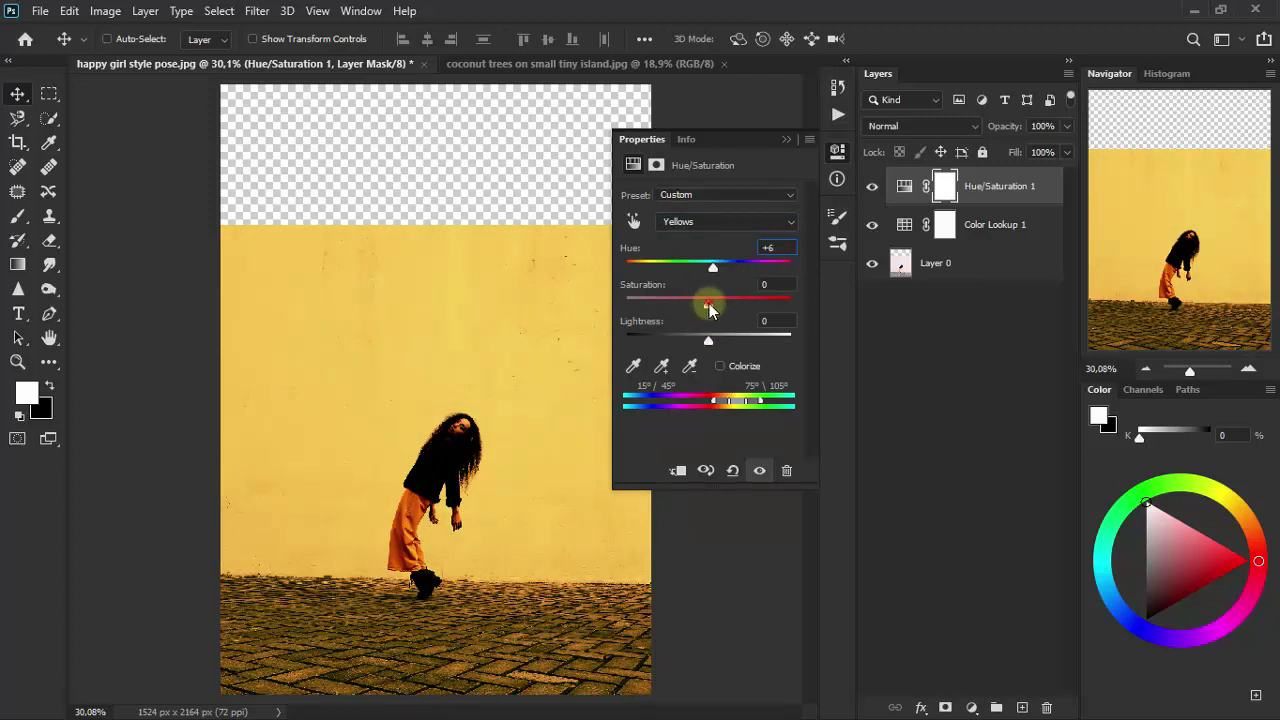
# - Set the Yellows saturation to +36 and lightness to +34 in the Hue/Saturation adjustment
pyautogui.moveTo(708, 303); pyautogui.dragTo(717, 303)
pyautogui.write('36')
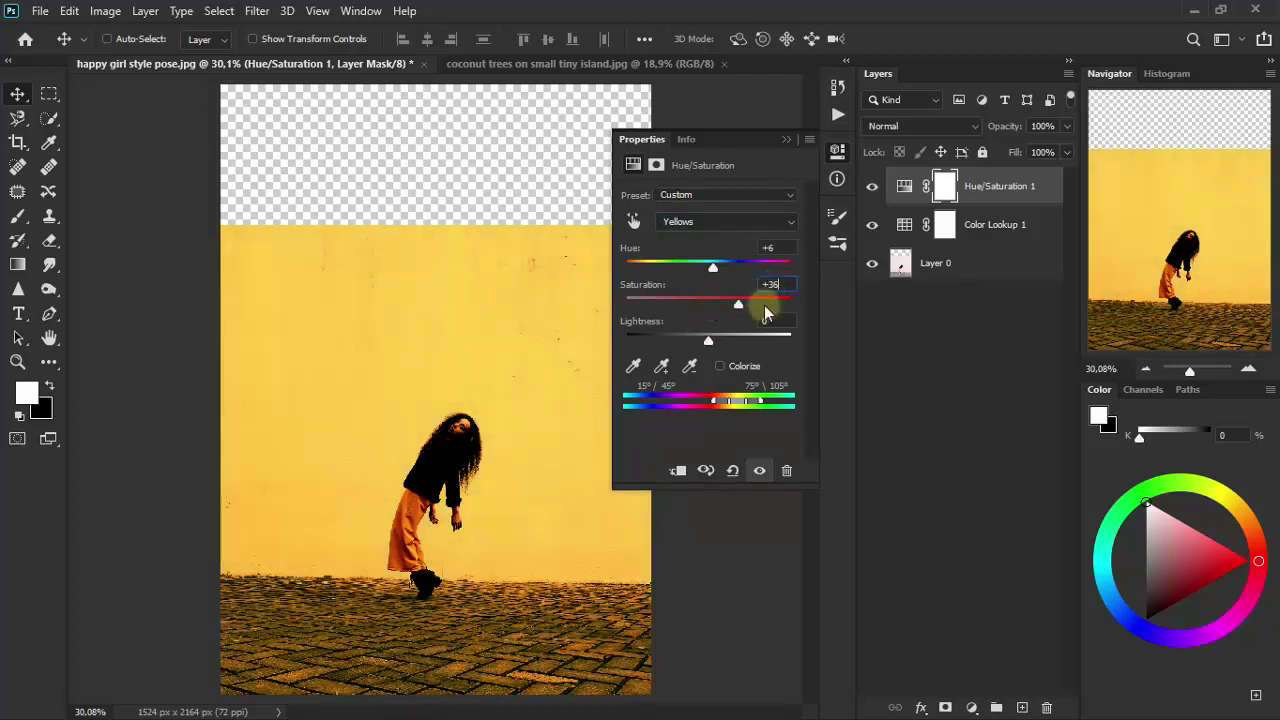
pyautogui.click(708, 343)
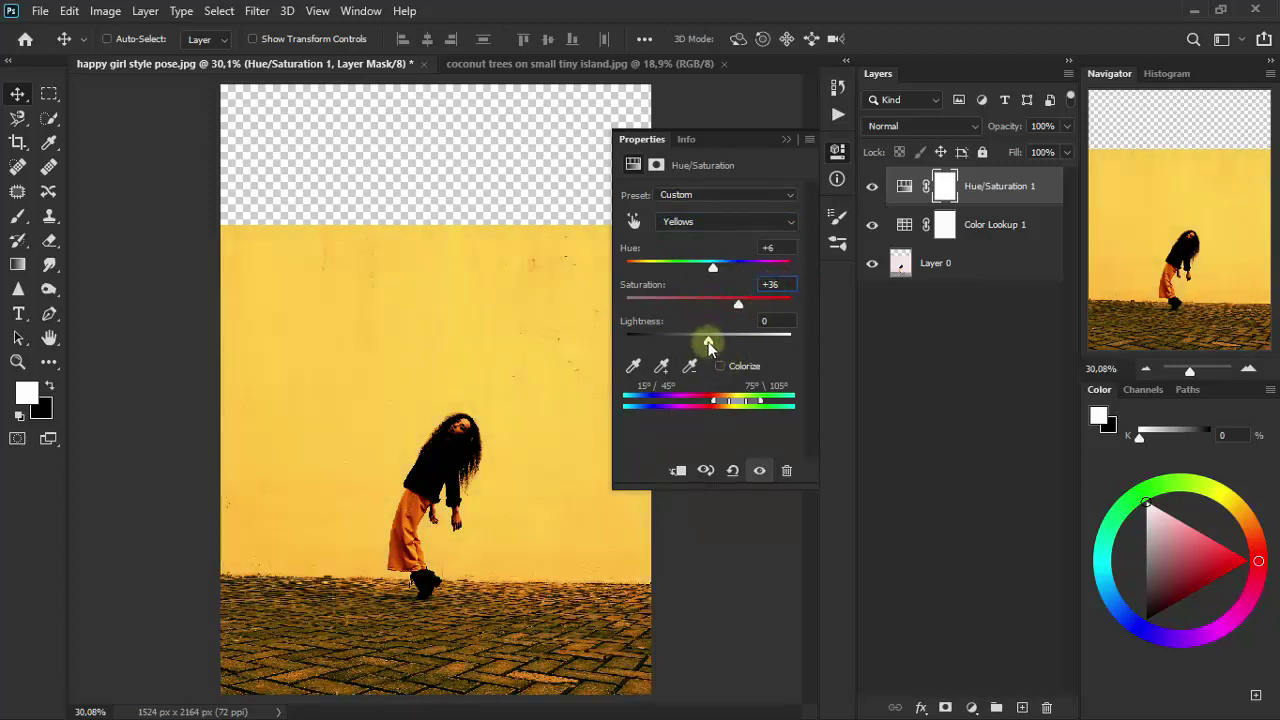
pyautogui.click(775, 321)
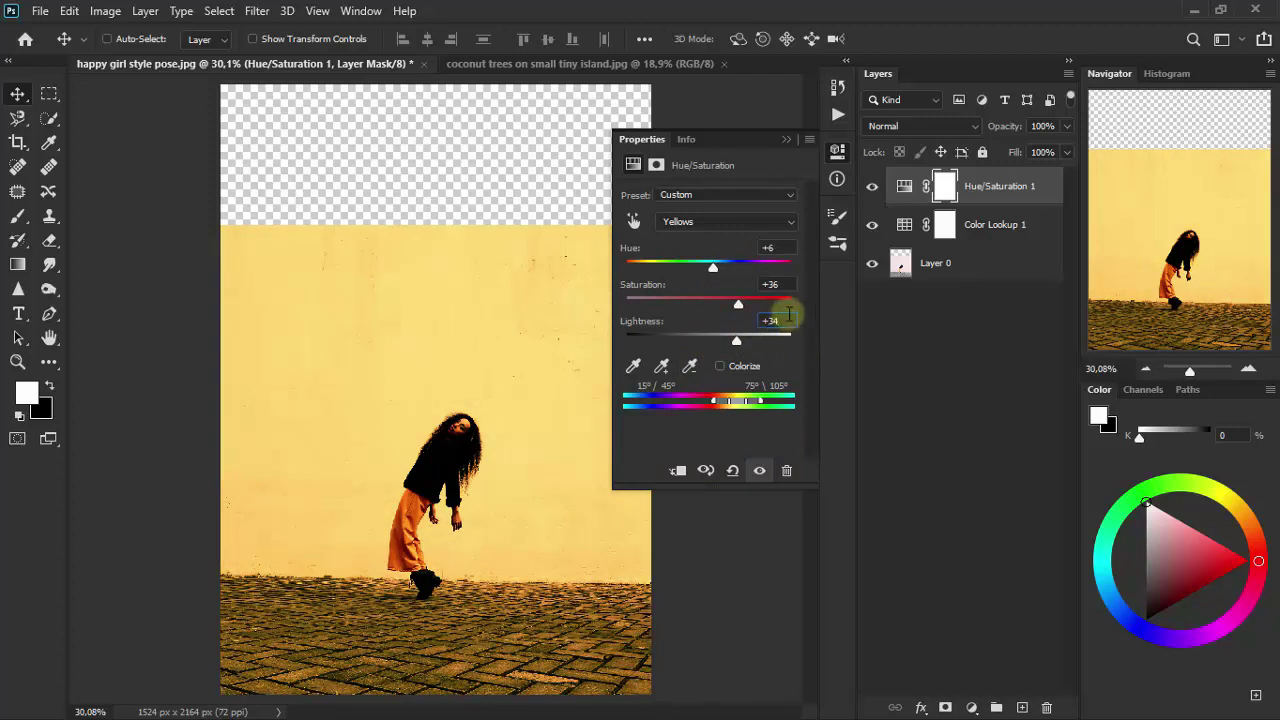
pyautogui.click(787, 140)
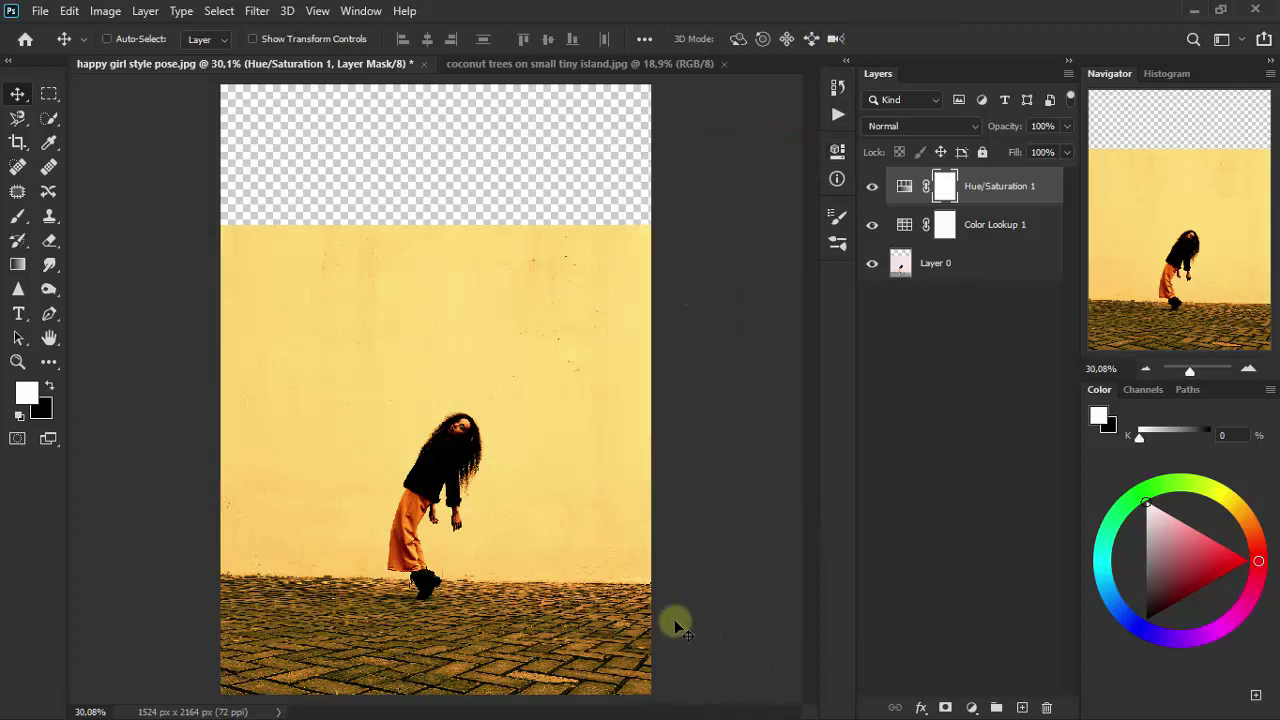
# - Copy the coconut tree island photo into the happy girl document as the uppermost layer, and close the island file
pyautogui.click(568, 63)
pyautogui.moveTo(321, 216); pyautogui.dragTo(391, 235)
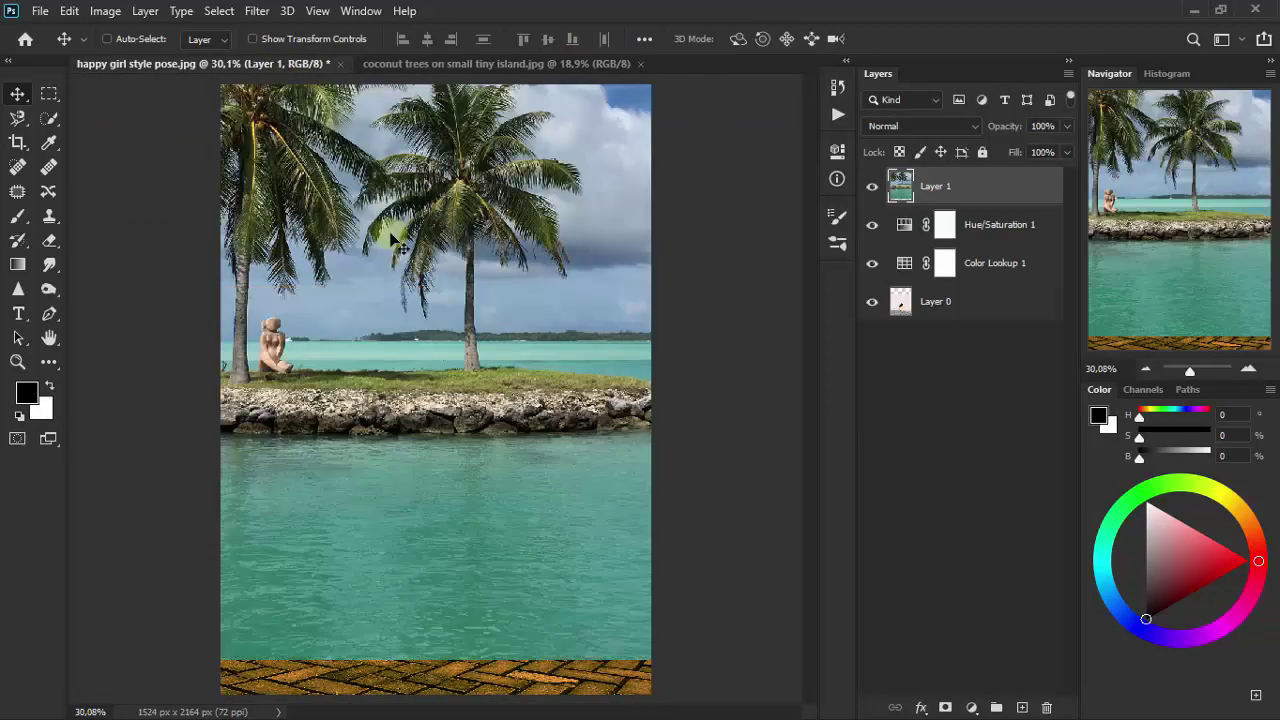
pyautogui.click(523, 63)
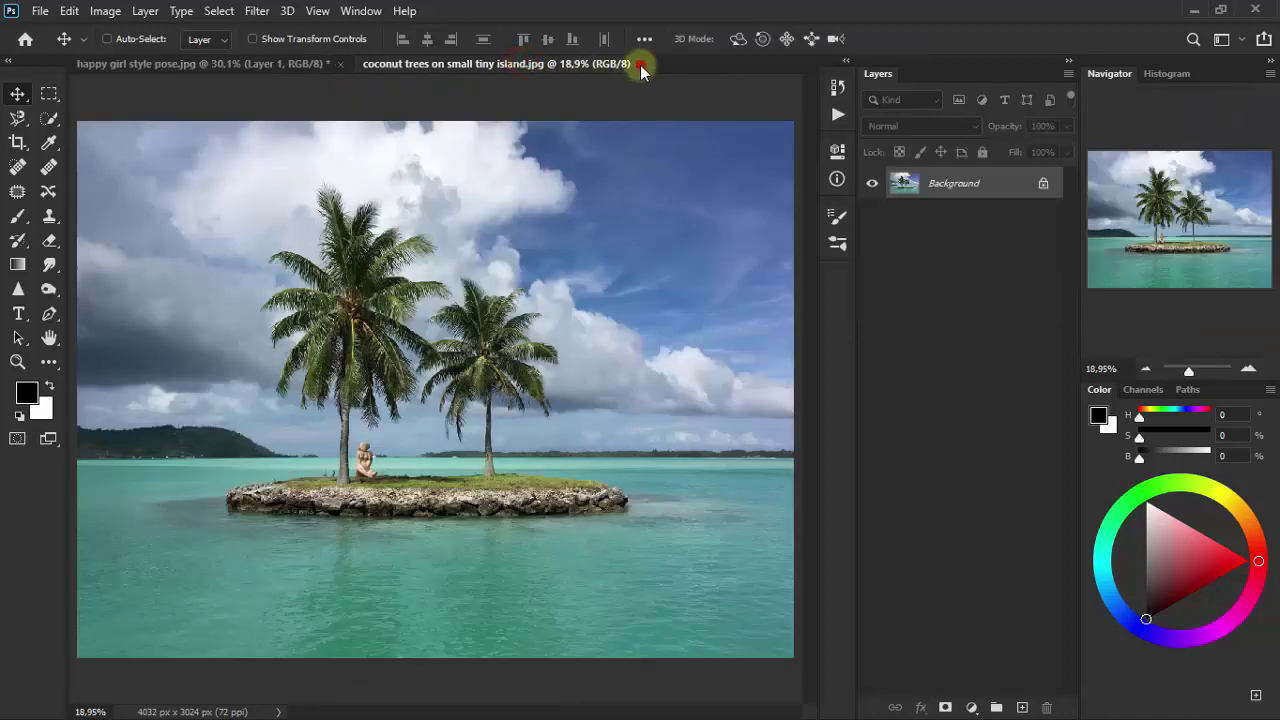
pyautogui.click(640, 64)
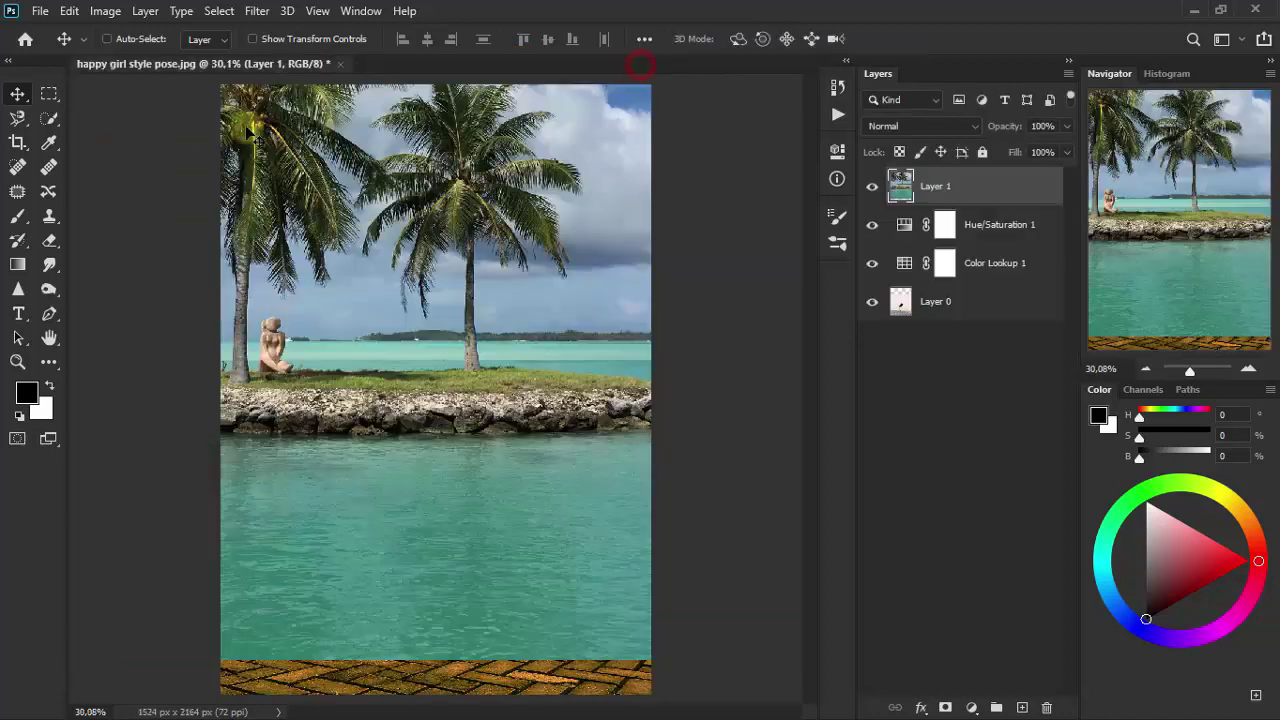
# - Rotate the island layer 180° and flip it horizontally
pyautogui.click(68, 12)
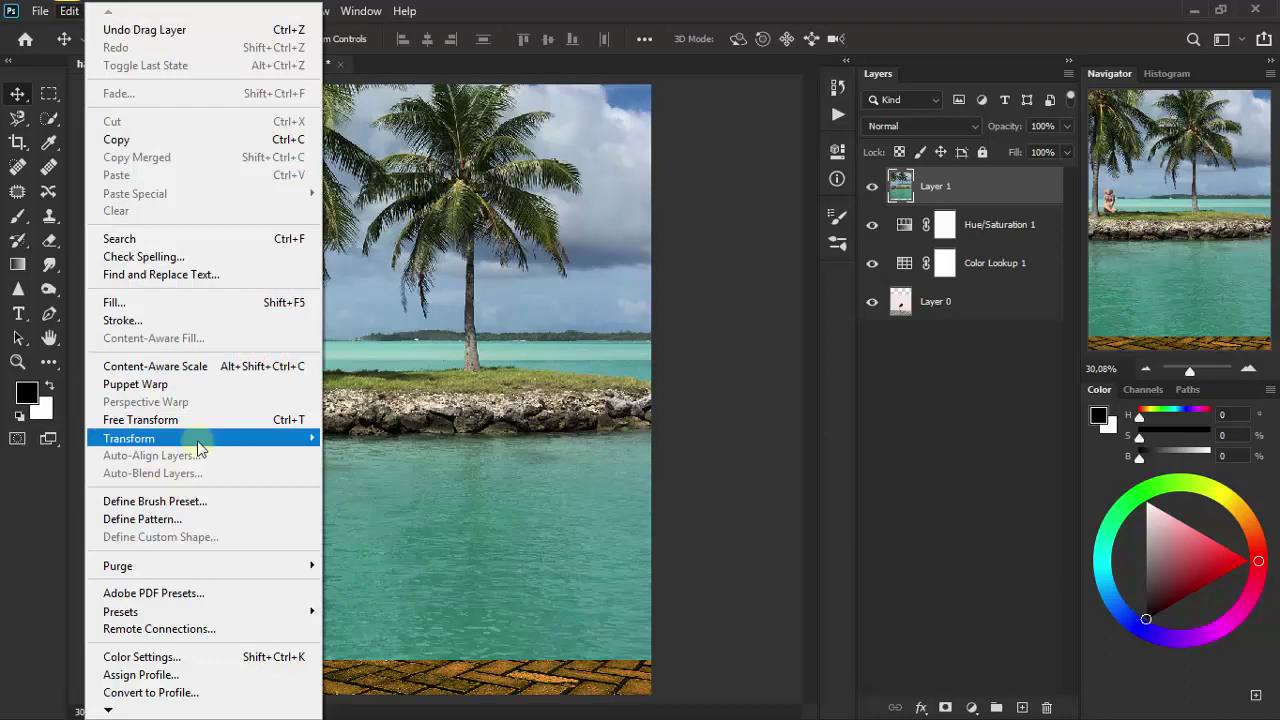
pyautogui.moveTo(198, 447)
pyautogui.click(415, 356)
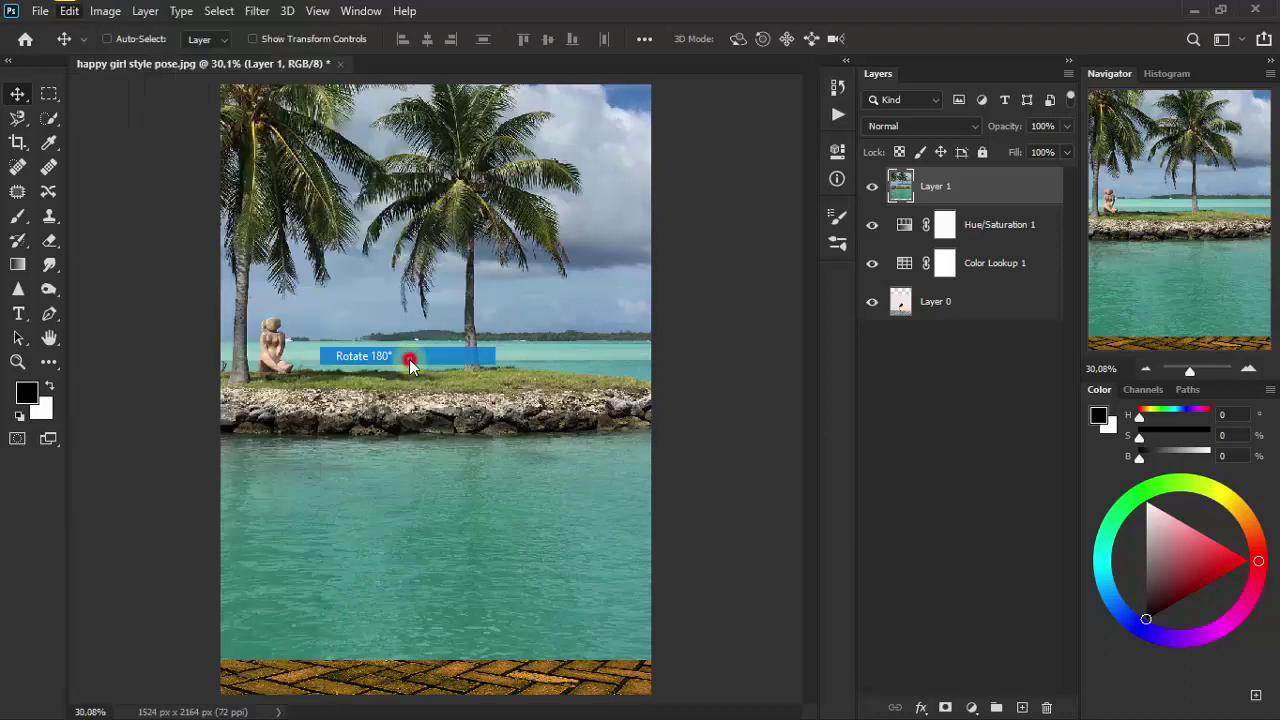
pyautogui.click(69, 12)
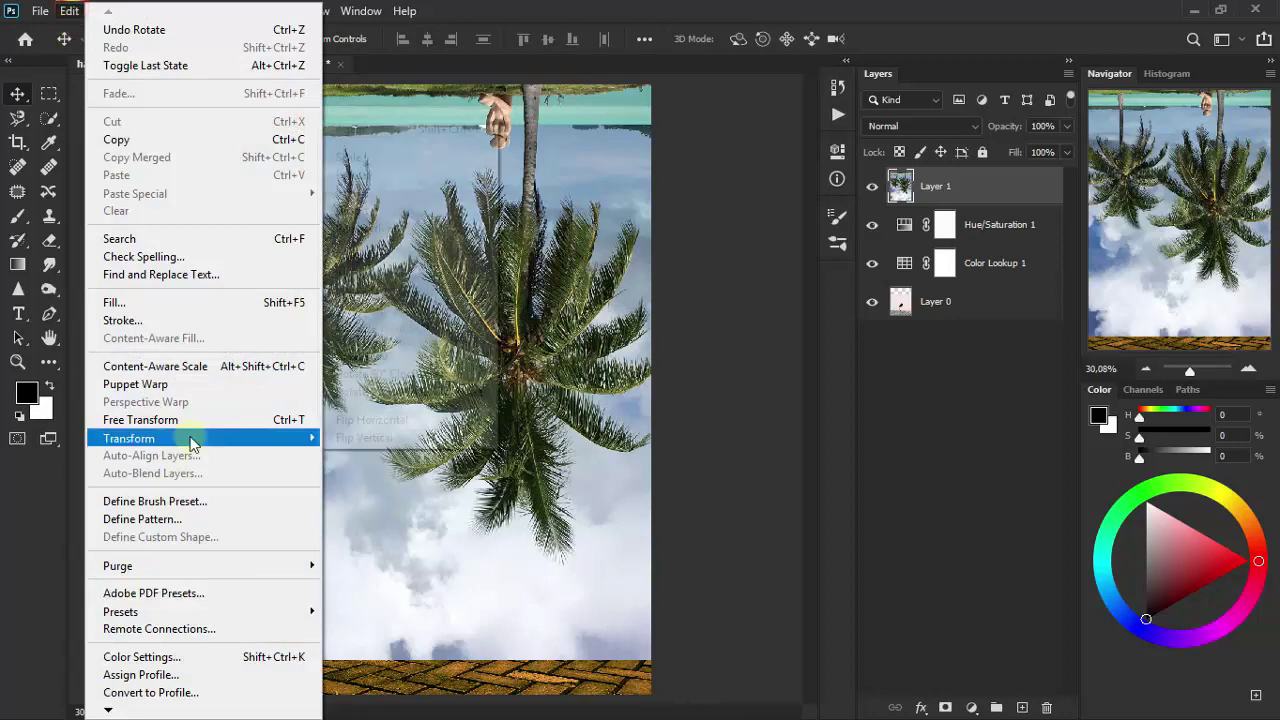
pyautogui.moveTo(243, 438)
pyautogui.click(371, 420)
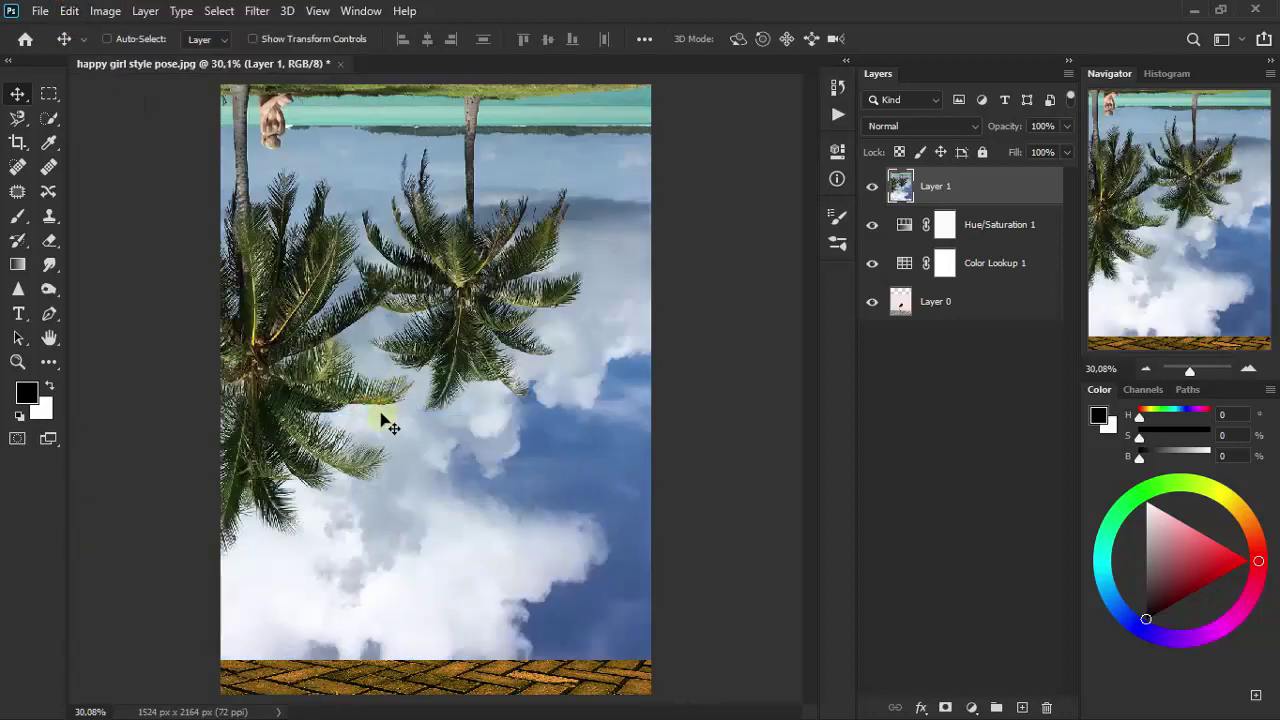
# - Scale the island layer proportionally to about 48% and centre it across the upper part of the canvas
pyautogui.hotkey('ctrl', '-')
pyautogui.hotkey('ctrl', '-')
pyautogui.hotkey('ctrl', '-')
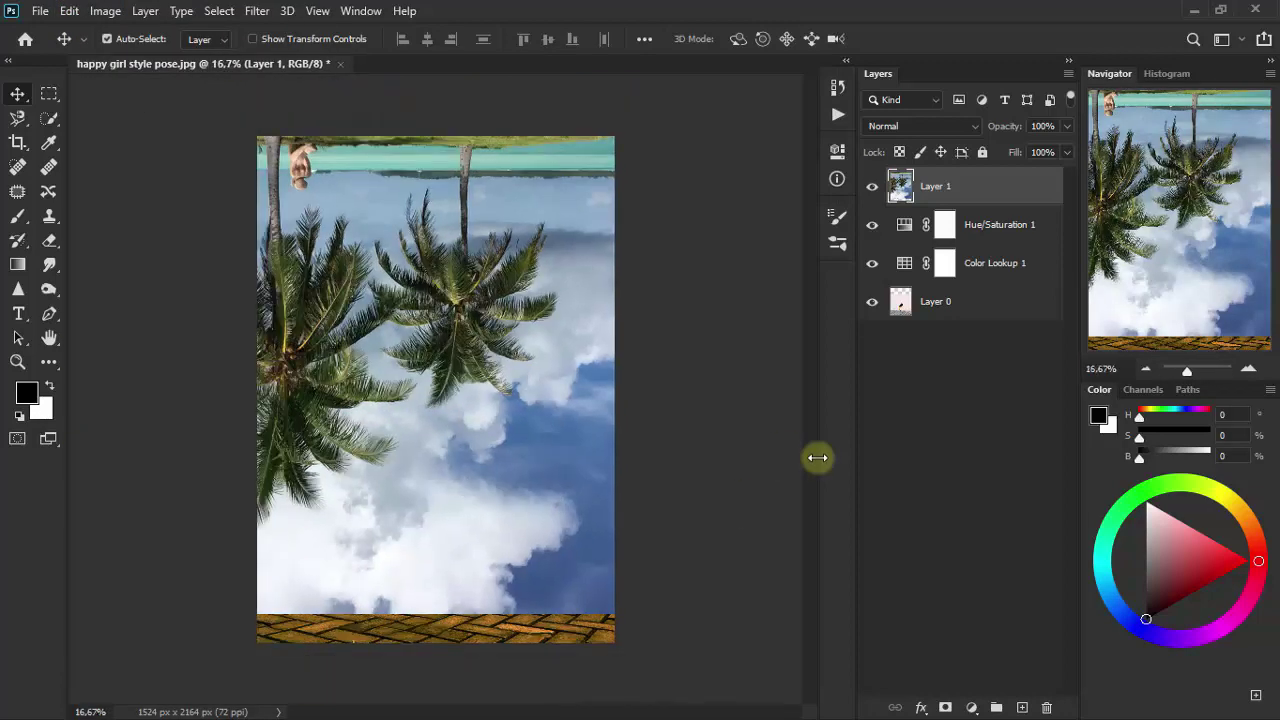
pyautogui.hotkey('ctrl', 't')
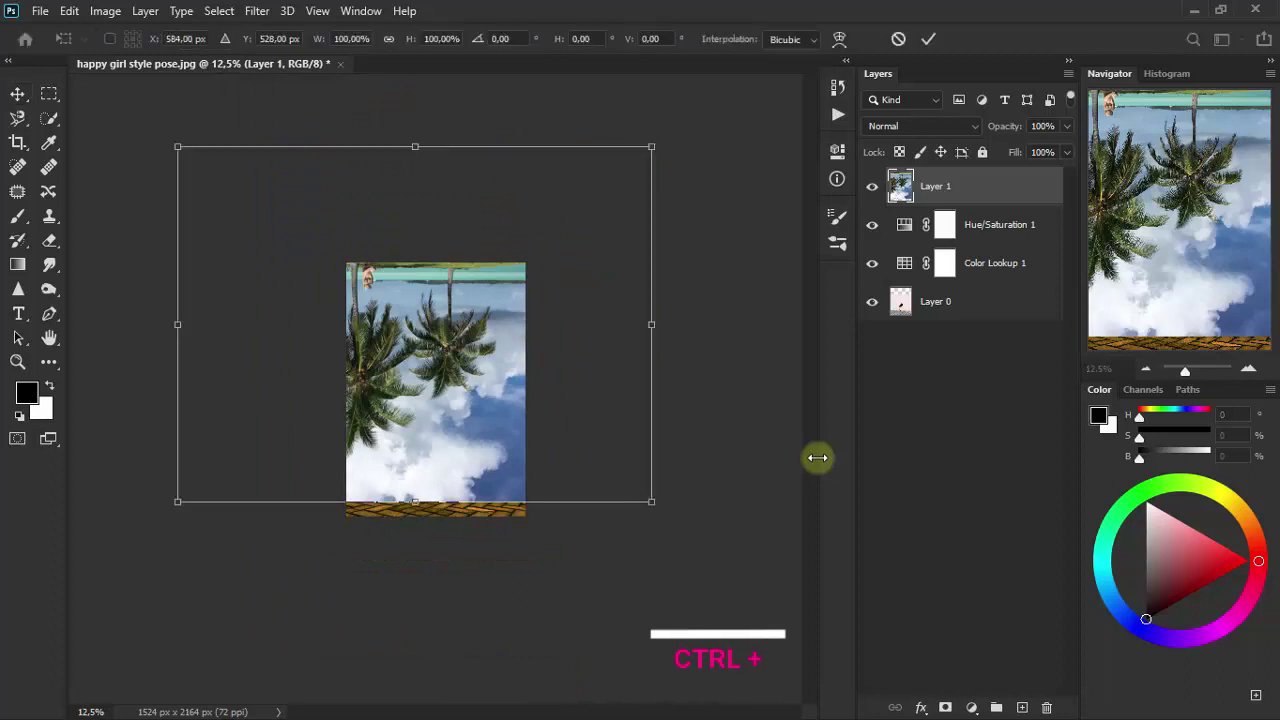
pyautogui.click(389, 40)
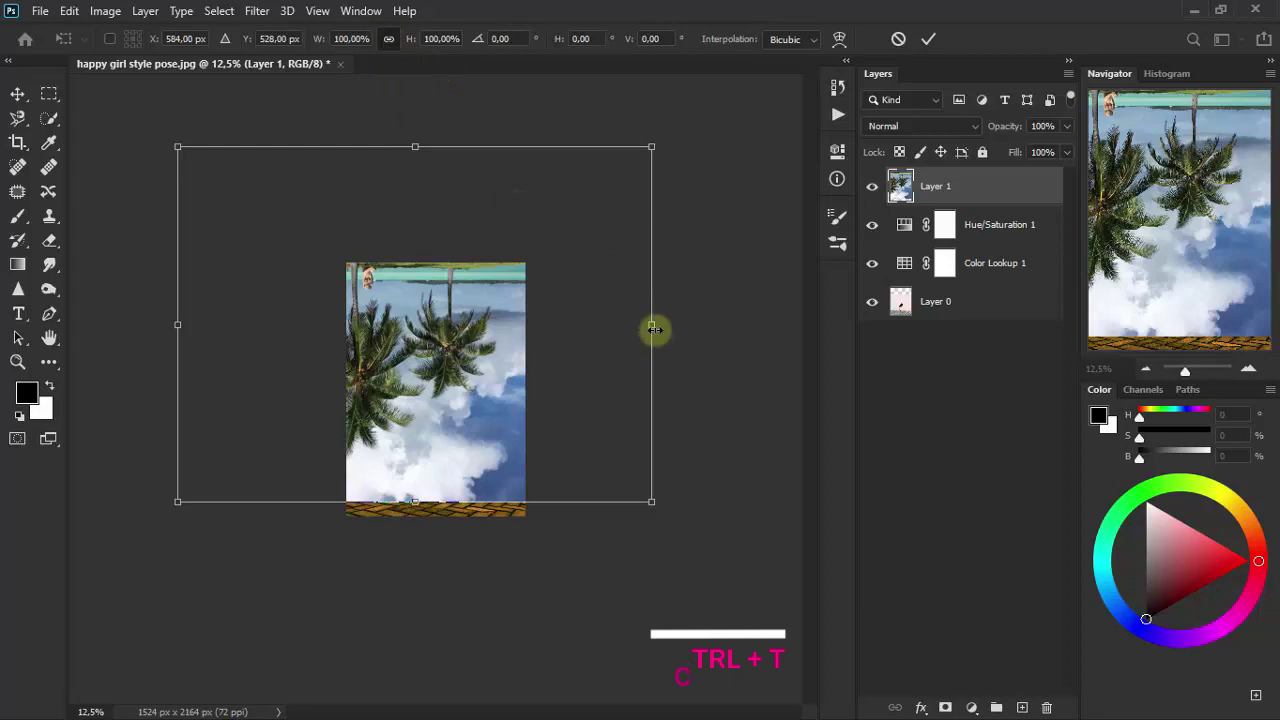
pyautogui.moveTo(654, 329); pyautogui.dragTo(553, 329)
pyautogui.moveTo(435, 357); pyautogui.dragTo(525, 355)
pyautogui.moveTo(644, 460); pyautogui.dragTo(542, 388)
pyautogui.moveTo(442, 339); pyautogui.dragTo(497, 374)
pyautogui.moveTo(572, 418); pyautogui.dragTo(503, 384)
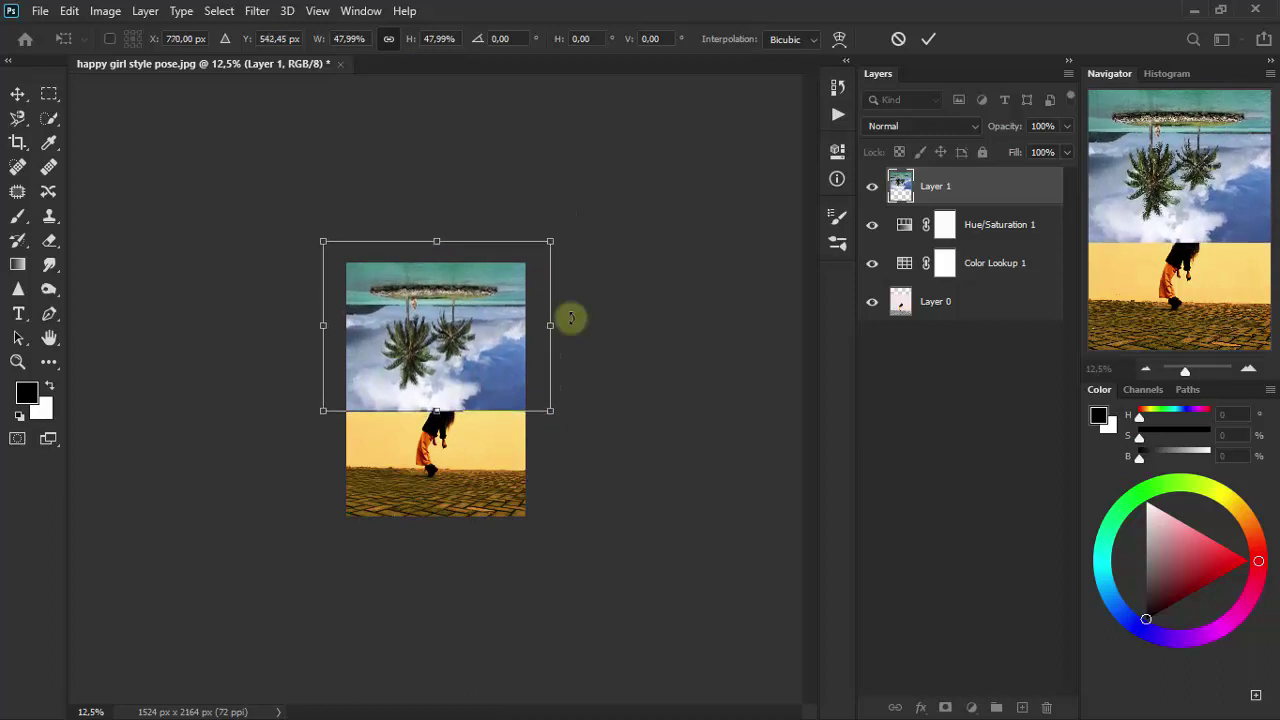
pyautogui.press('Up')
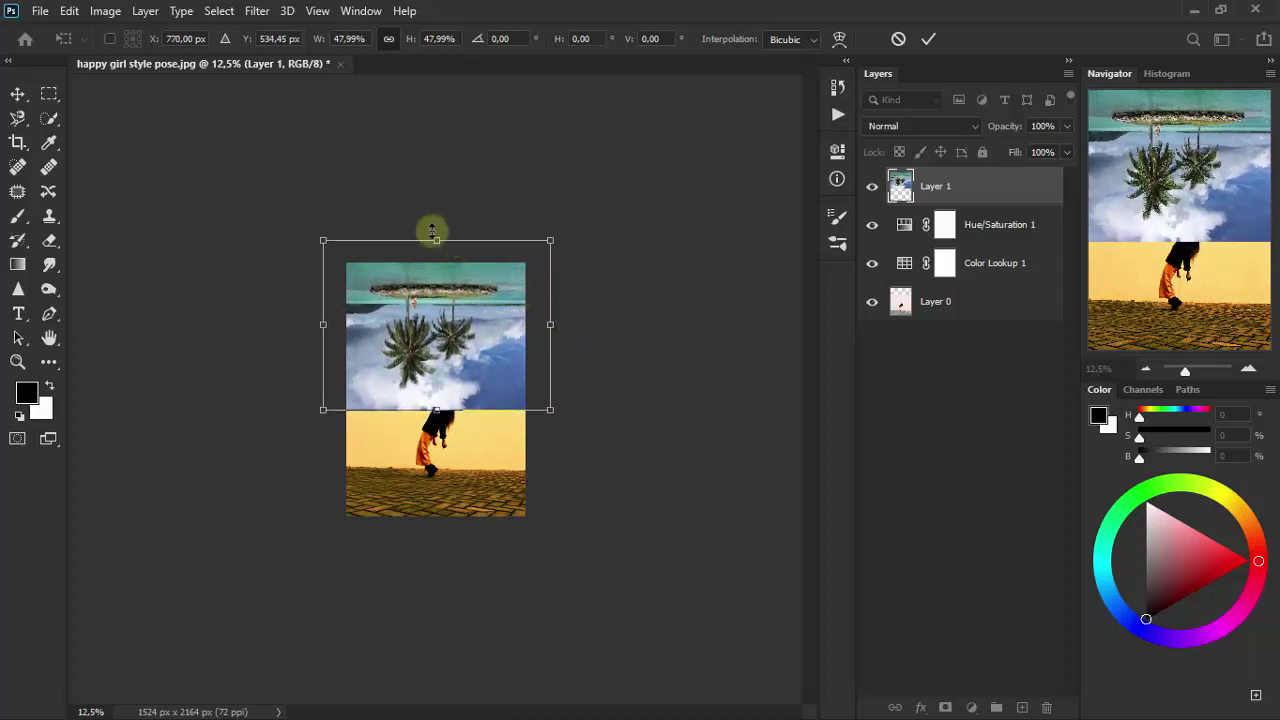
pyautogui.click(24, 93)
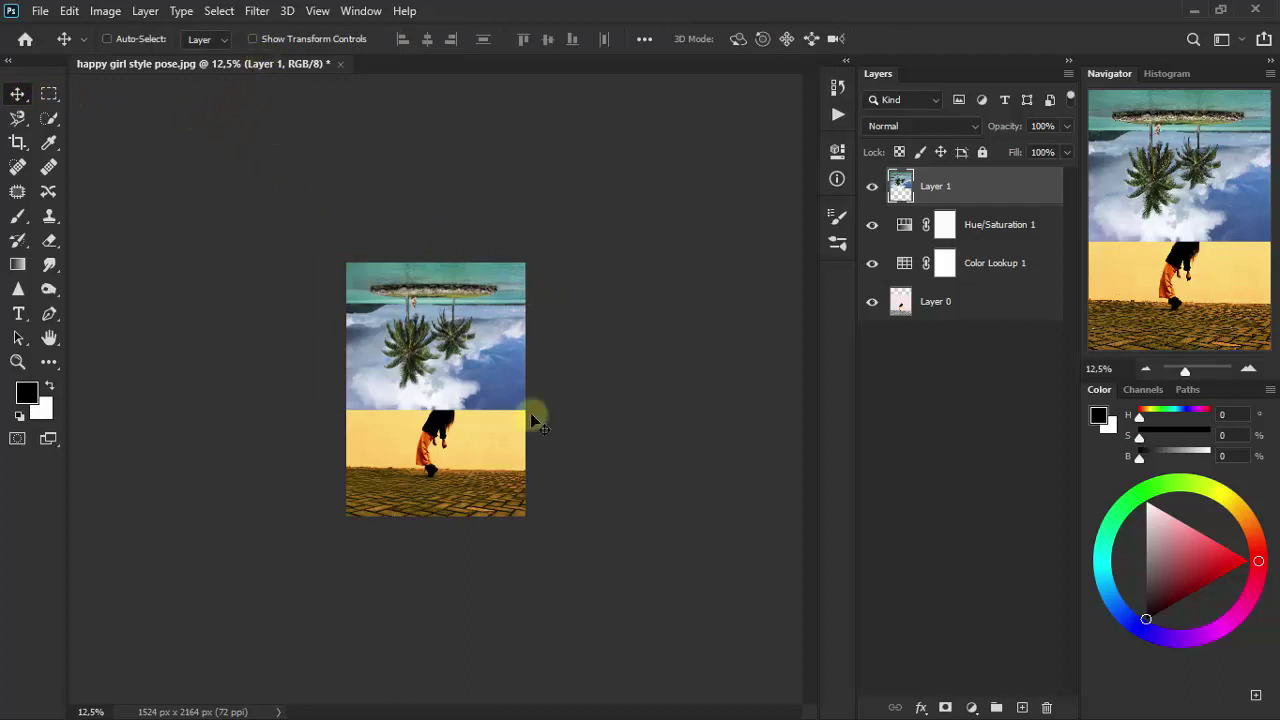
# - Add a layer mask to the island layer
pyautogui.click(18, 362)
pyautogui.rightClick(490, 362)
pyautogui.click(518, 376)
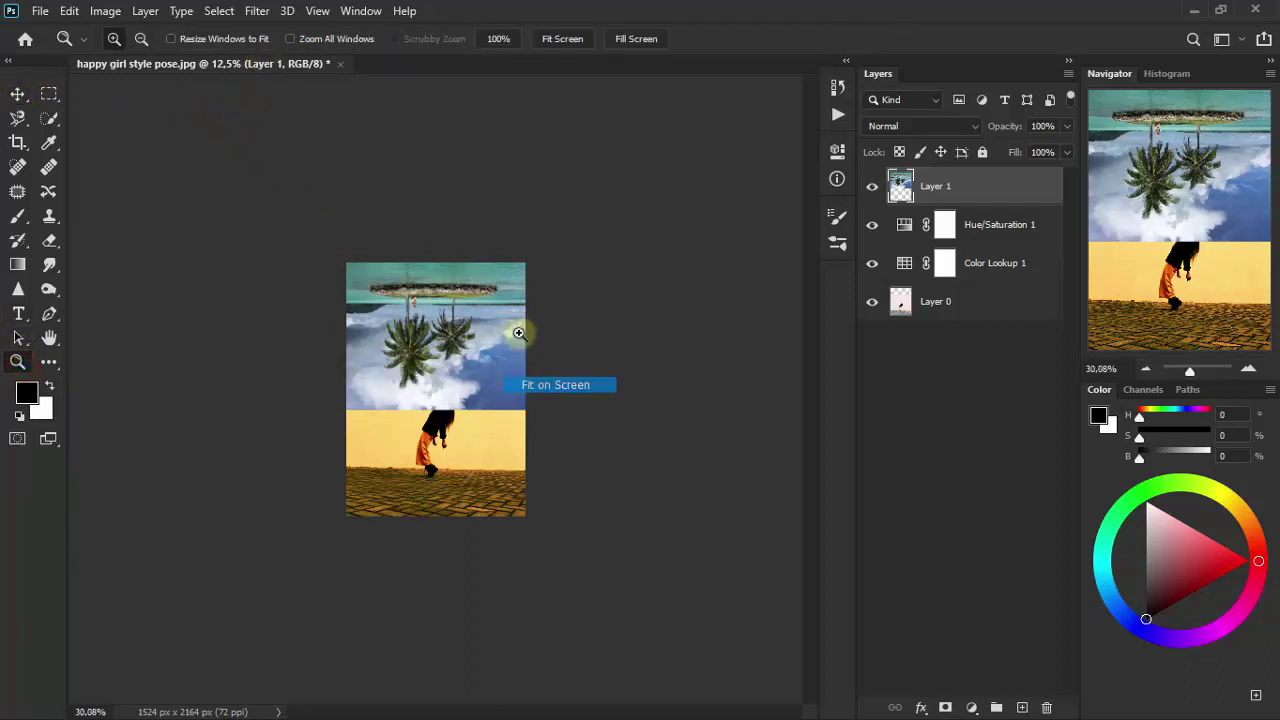
pyautogui.click(18, 93)
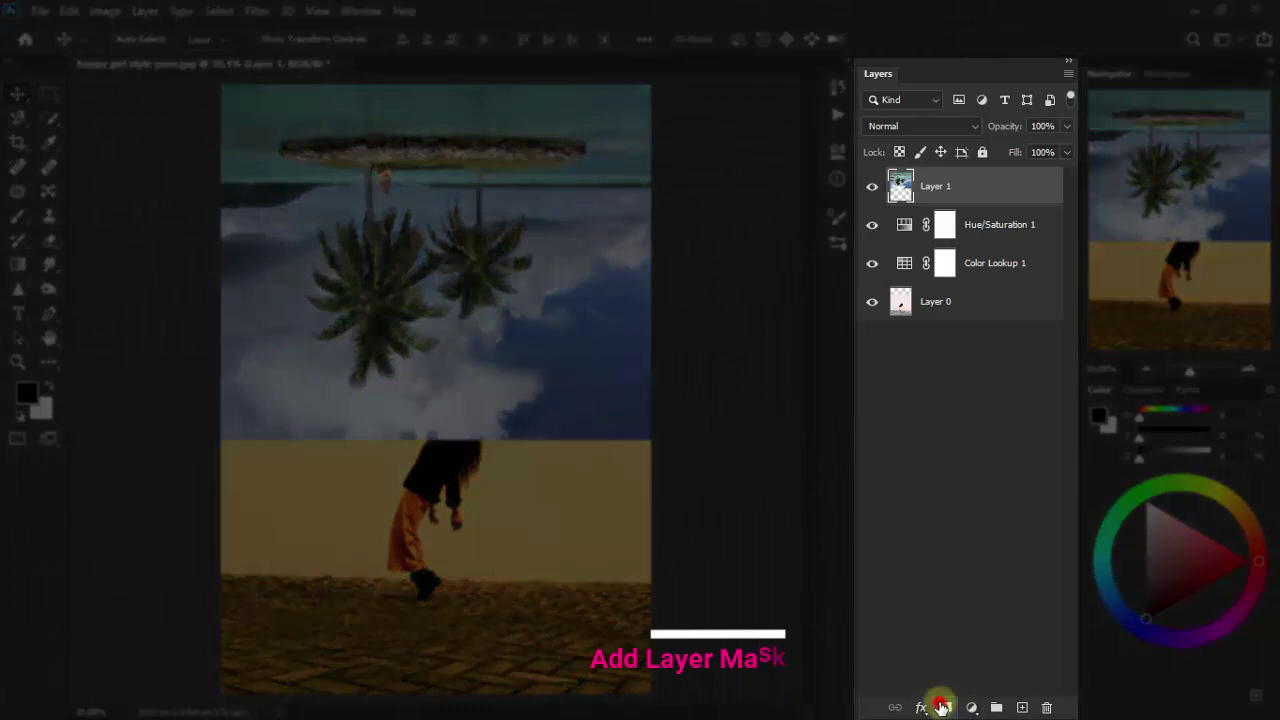
pyautogui.click(942, 707)
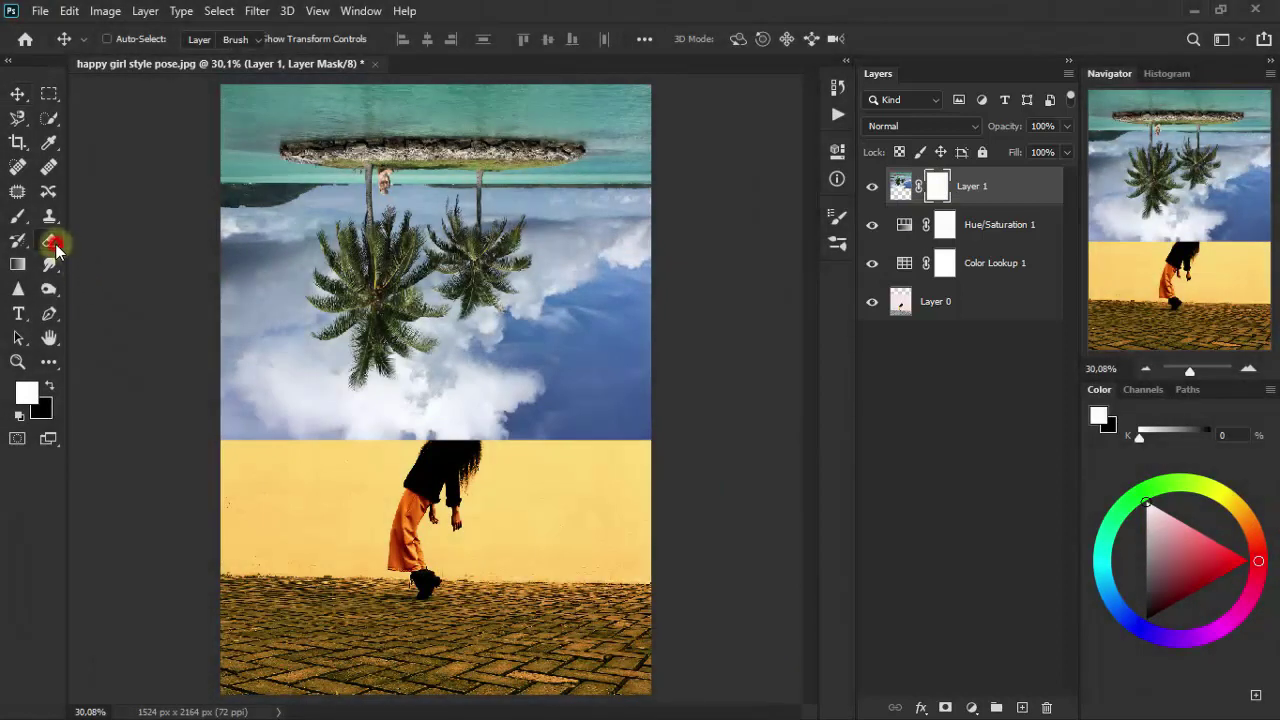
# - Erase the lower sky on the island layer's mask with a soft eraser, lowering its opacity to 17%, to blend it into the yellow wall
pyautogui.click(52, 242)
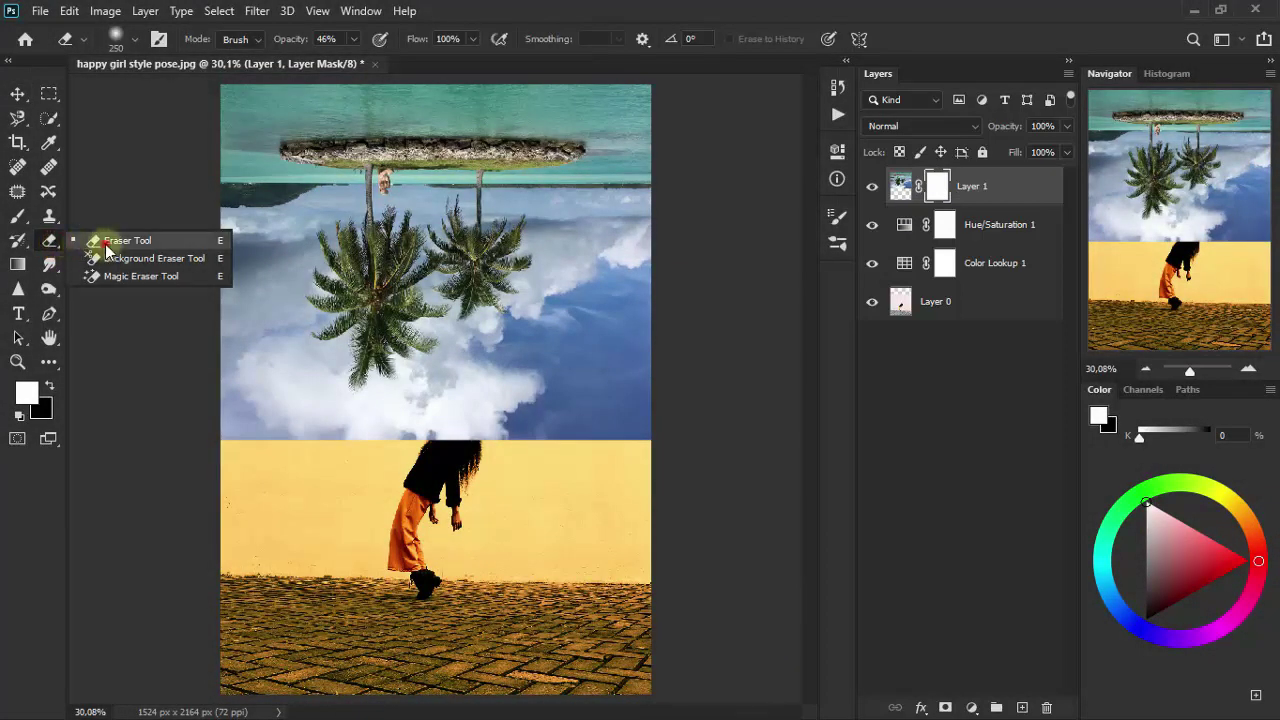
pyautogui.click(102, 240)
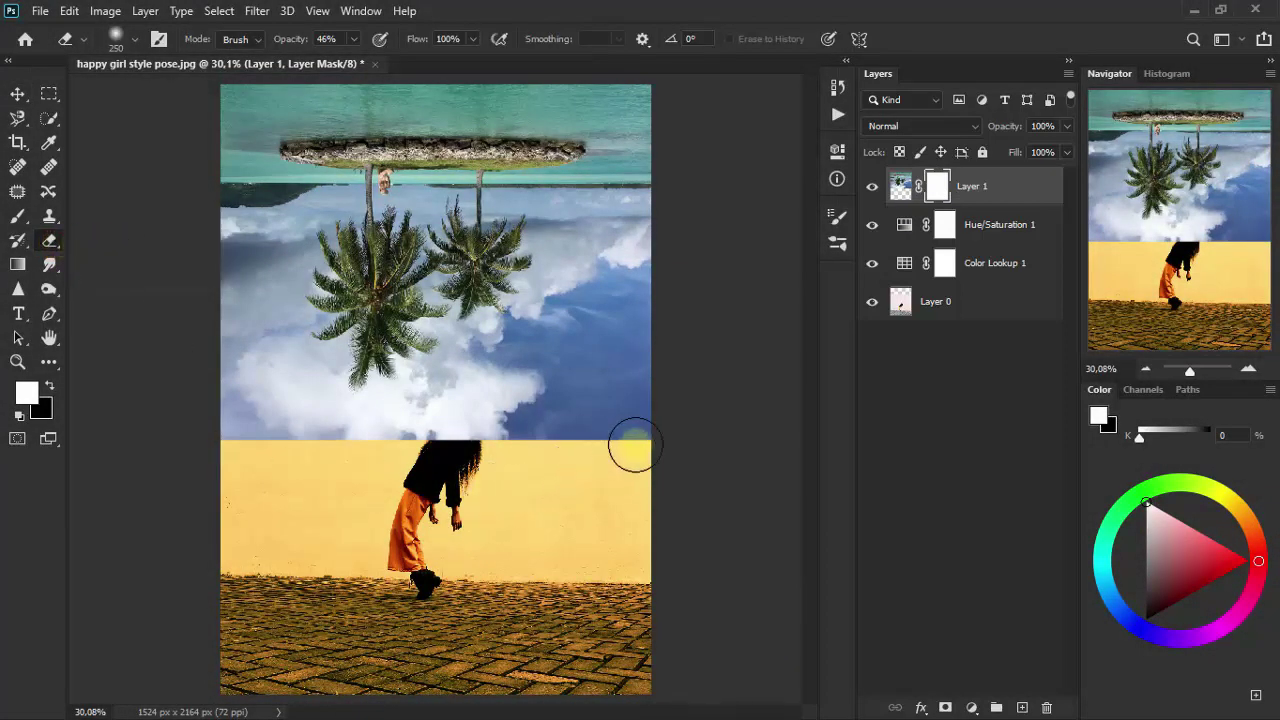
pyautogui.moveTo(638, 445)
pyautogui.mouseDown()
pyautogui.moveTo(397, 465)
pyautogui.moveTo(500, 435)
pyautogui.moveTo(320, 460)
pyautogui.moveTo(350, 457)
pyautogui.moveTo(246, 441)
pyautogui.moveTo(231, 422)
pyautogui.moveTo(296, 448)
pyautogui.moveTo(510, 453)
pyautogui.moveTo(616, 421)
pyautogui.moveTo(523, 434)
pyautogui.mouseUp()
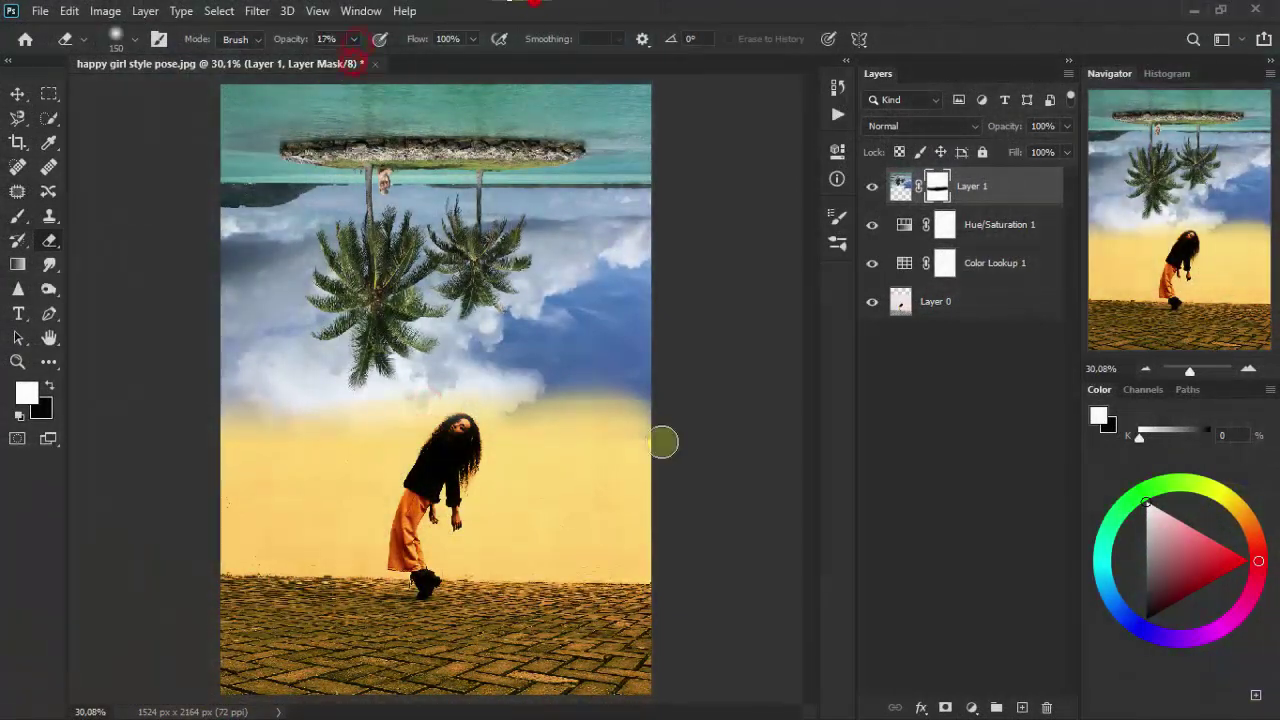
pyautogui.moveTo(634, 389)
pyautogui.mouseDown()
pyautogui.moveTo(580, 363)
pyautogui.moveTo(606, 371)
pyautogui.mouseUp()
pyautogui.moveTo(489, 393)
pyautogui.mouseDown()
pyautogui.moveTo(596, 372)
pyautogui.moveTo(566, 335)
pyautogui.moveTo(233, 380)
pyautogui.moveTo(347, 409)
pyautogui.moveTo(411, 397)
pyautogui.moveTo(240, 361)
pyautogui.moveTo(534, 386)
pyautogui.moveTo(519, 328)
pyautogui.moveTo(609, 370)
pyautogui.moveTo(648, 430)
pyautogui.moveTo(578, 302)
pyautogui.moveTo(603, 343)
pyautogui.moveTo(578, 317)
pyautogui.moveTo(380, 406)
pyautogui.mouseUp()
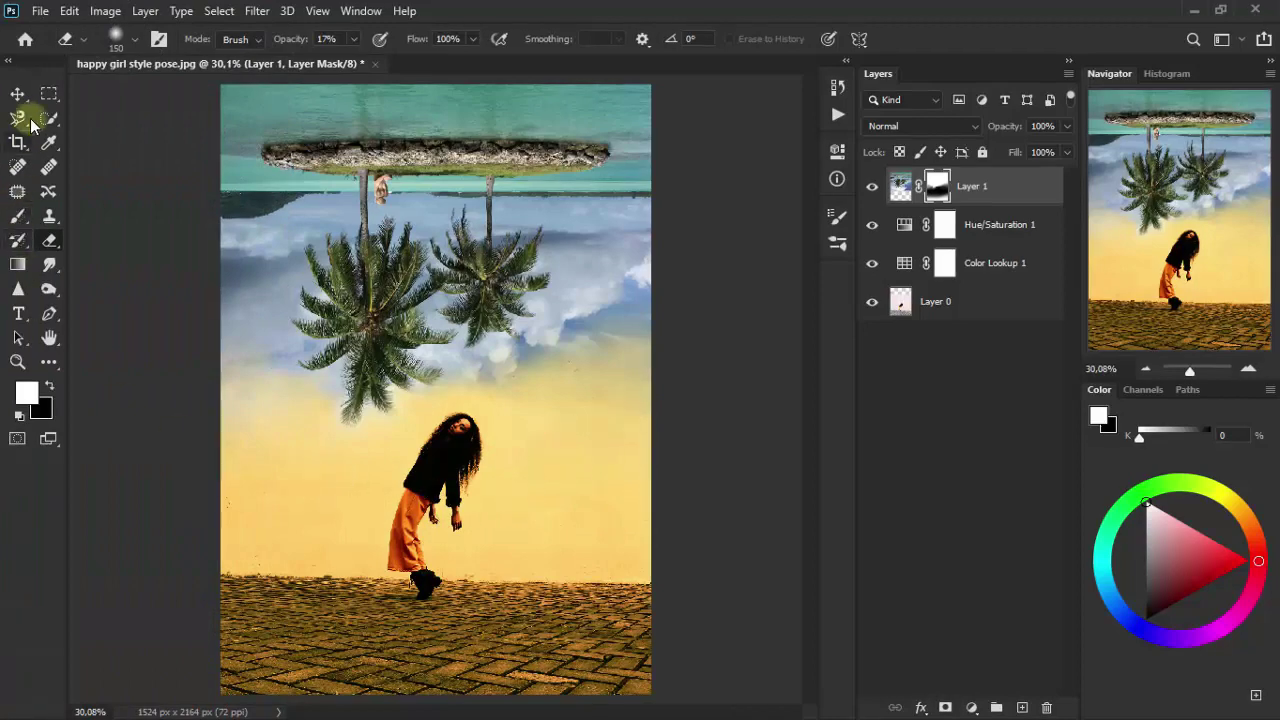
pyautogui.click(18, 92)
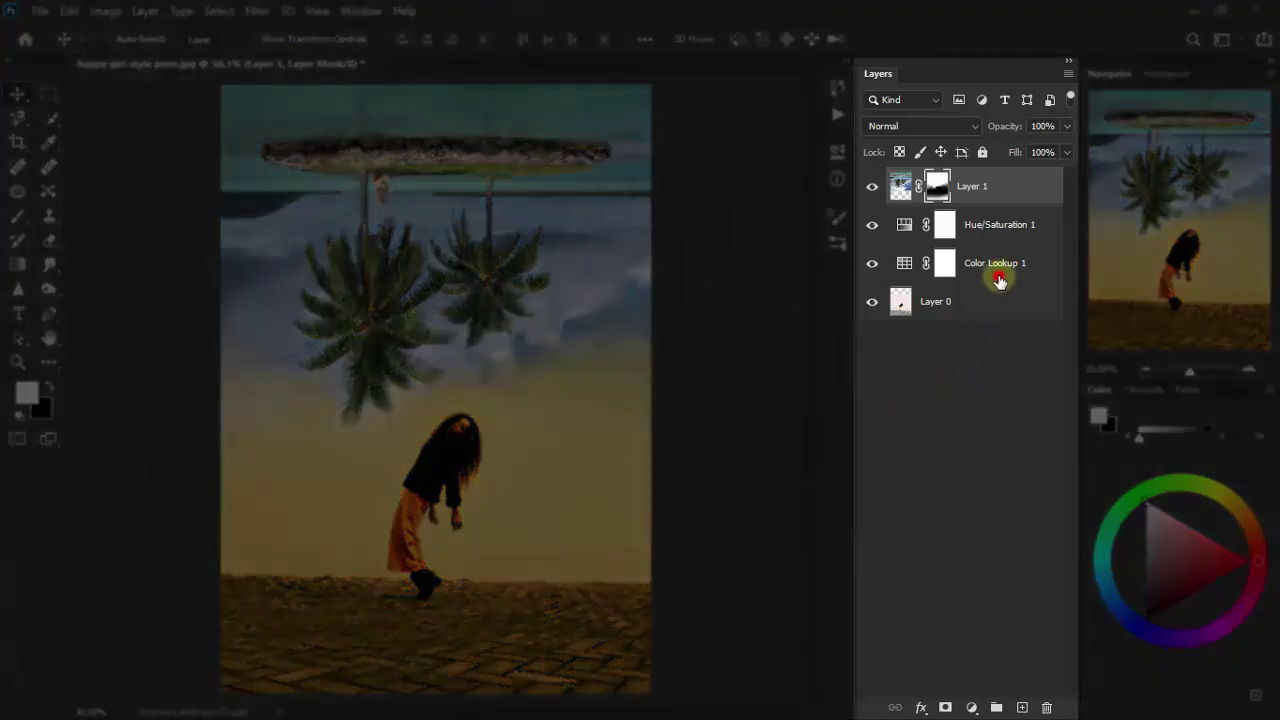
# - Erase the Color Lookup layer's mask over the girl's body and clothes with the Eraser at 17% opacity
pyautogui.click(995, 272)
pyautogui.click(942, 272)
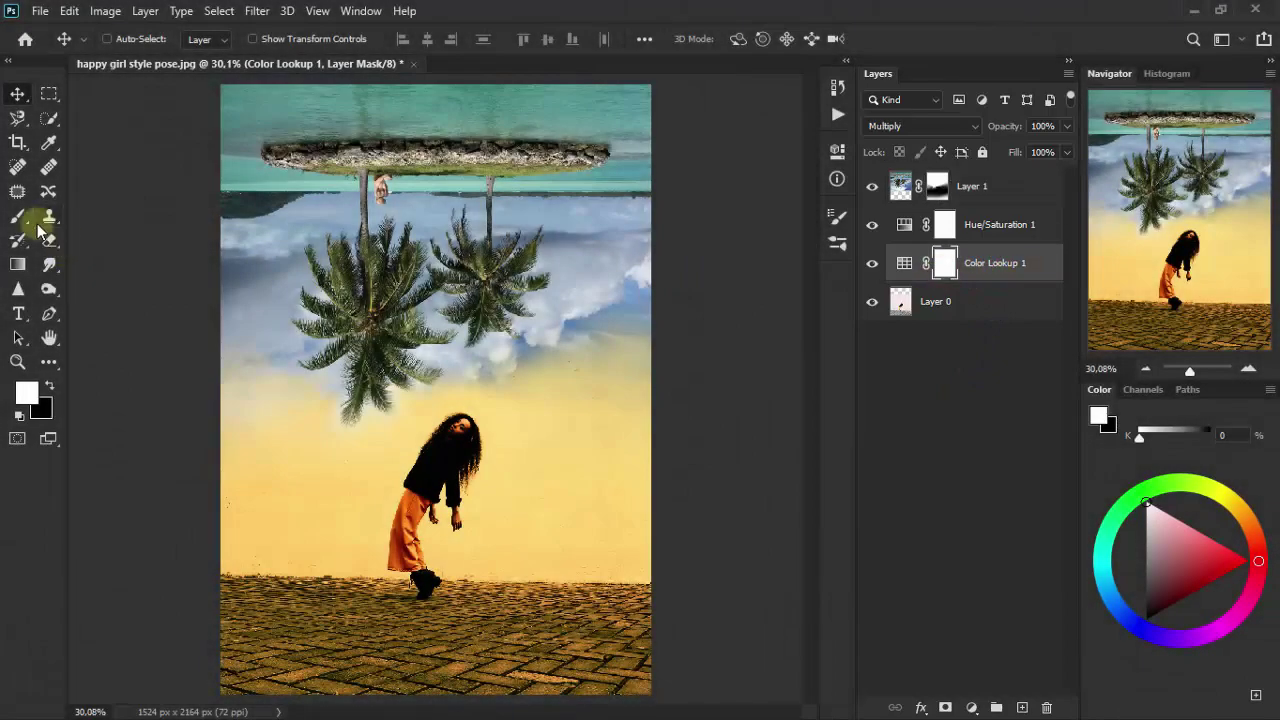
pyautogui.click(52, 242)
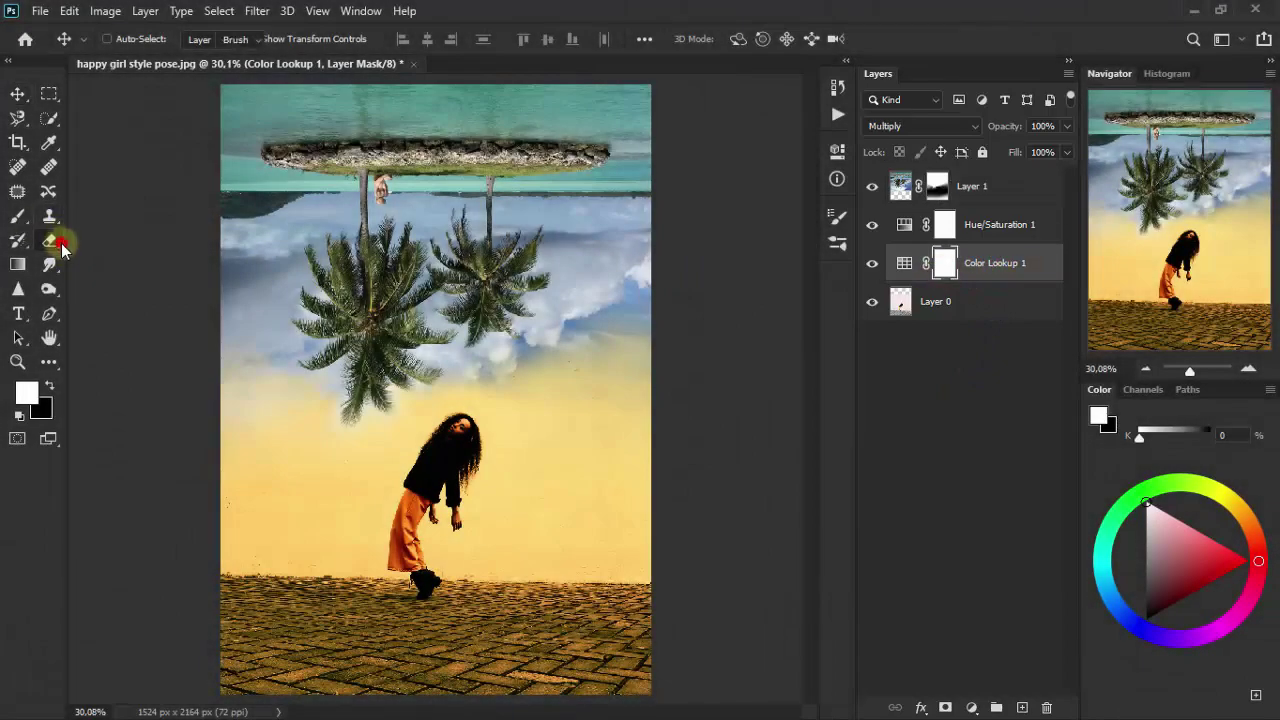
pyautogui.click(96, 241)
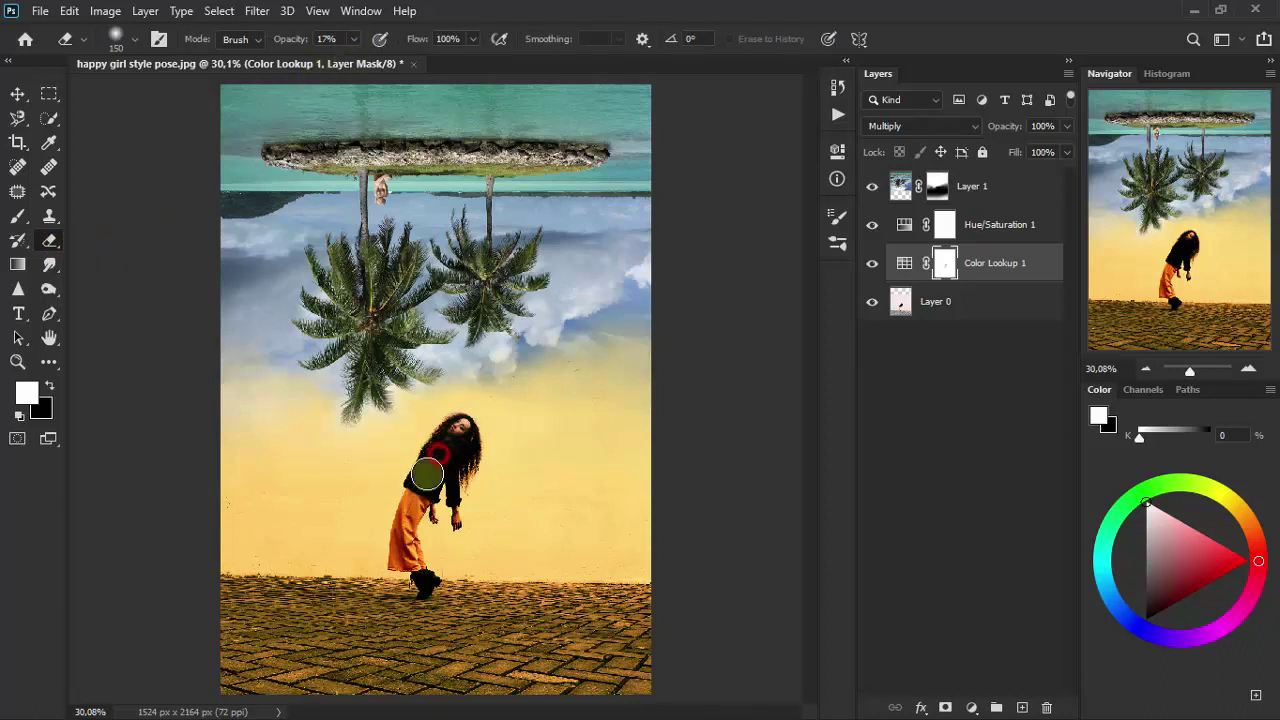
pyautogui.moveTo(413, 504); pyautogui.dragTo(426, 588)
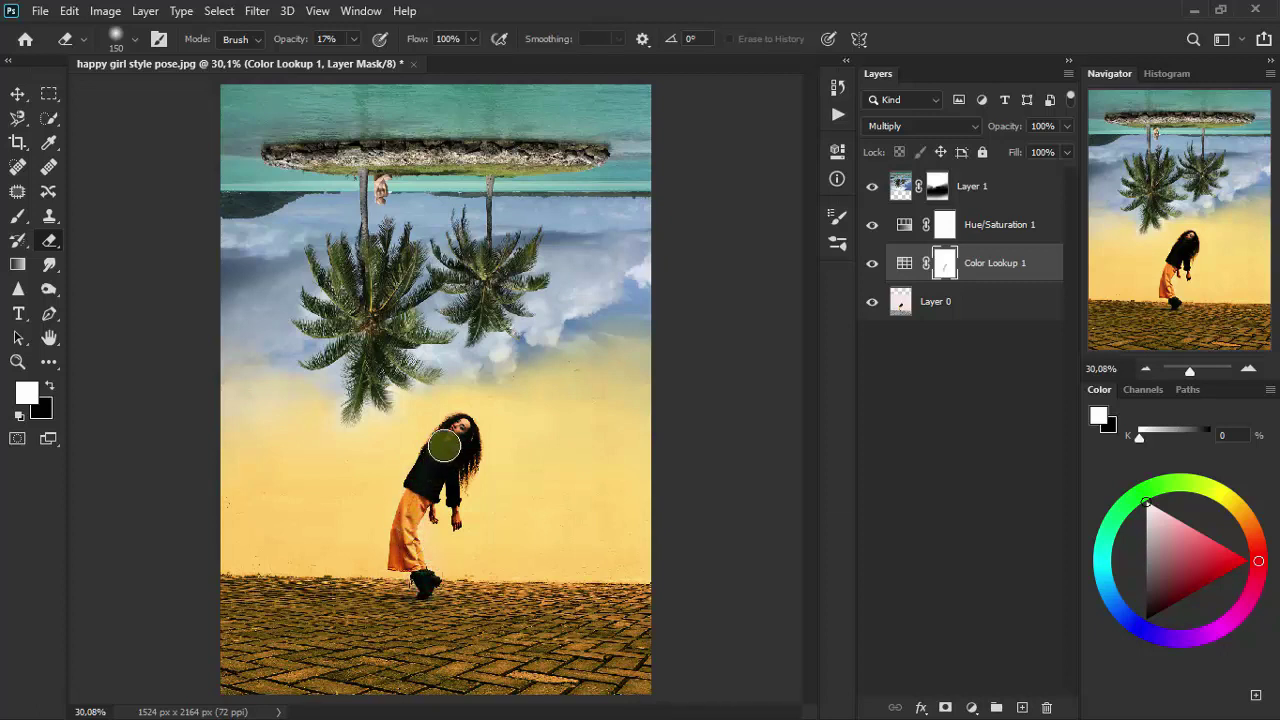
pyautogui.click(437, 510)
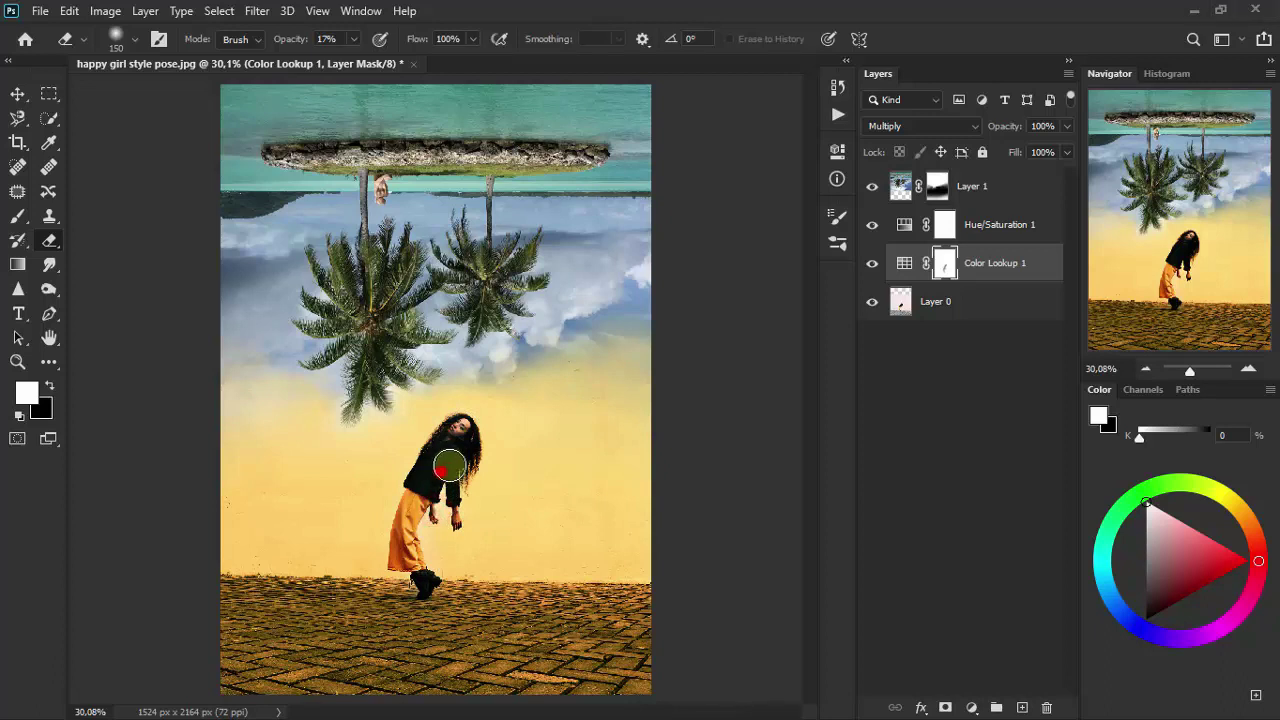
pyautogui.click(417, 484)
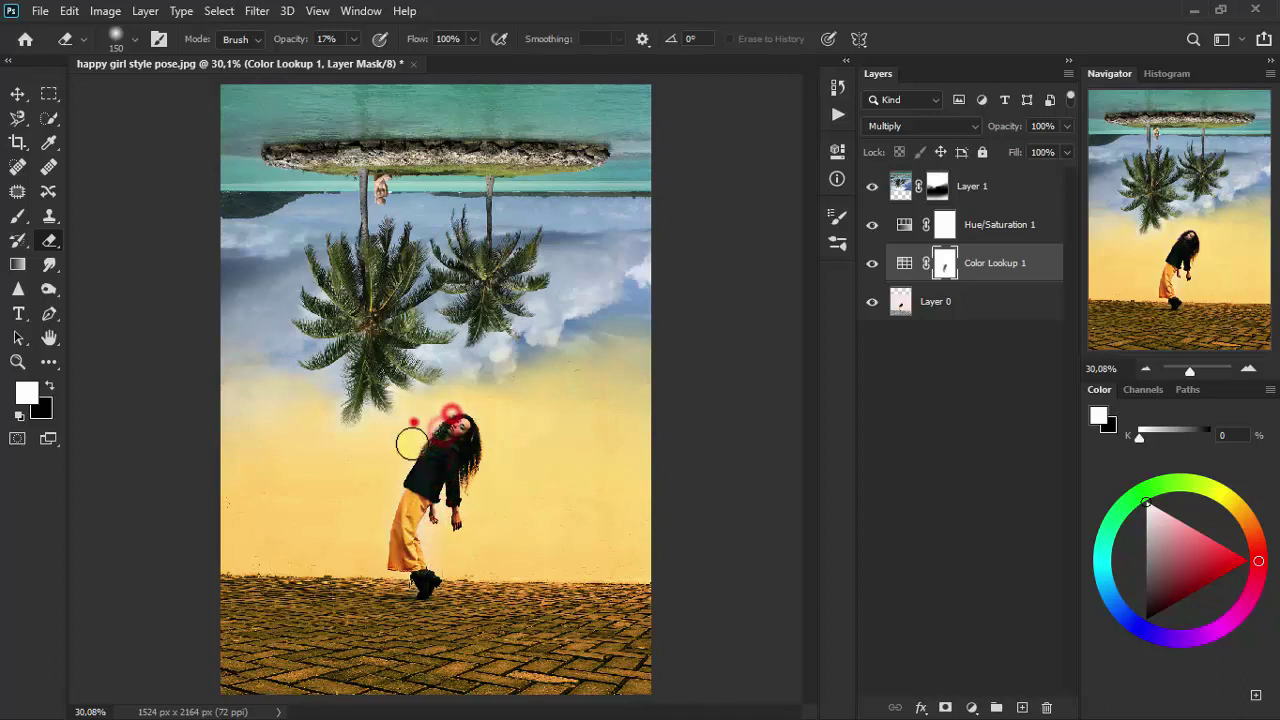
# - Erase more of the Color Lookup mask around the girl's head, and refine her face with a size 70 eraser
pyautogui.click(484, 405)
pyautogui.click(452, 393)
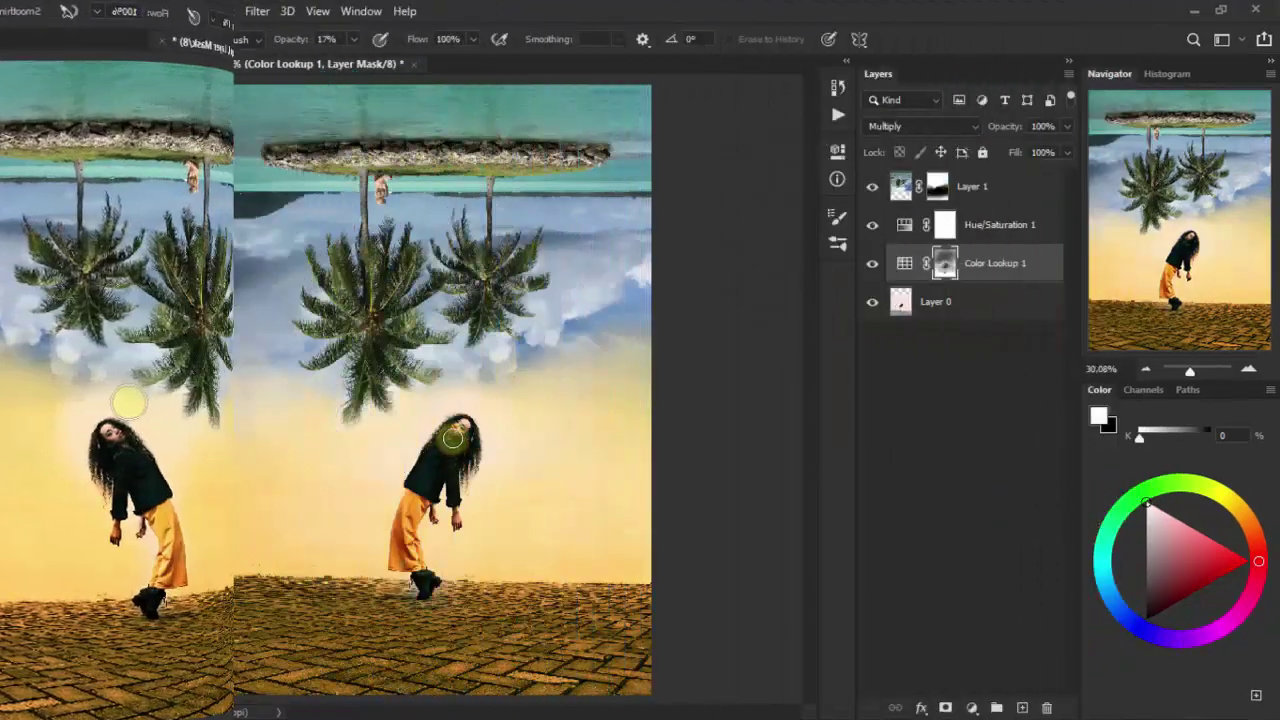
pyautogui.click(458, 426)
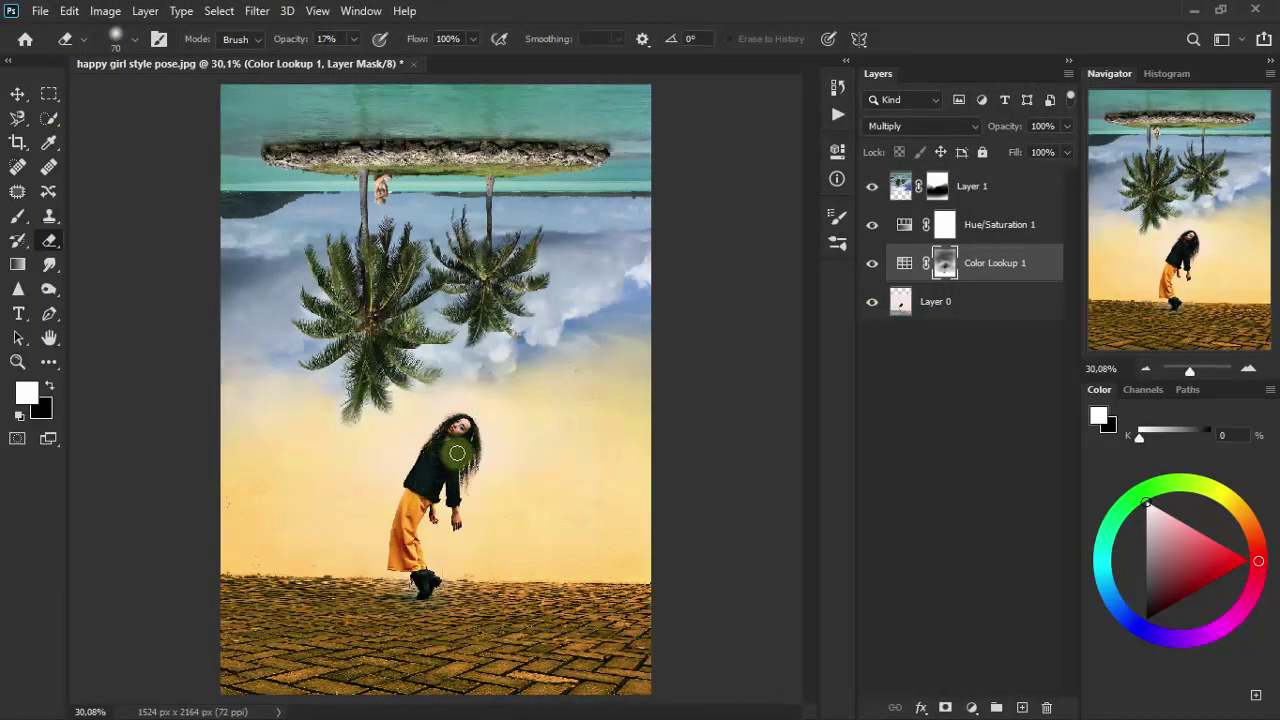
pyautogui.click(17, 93)
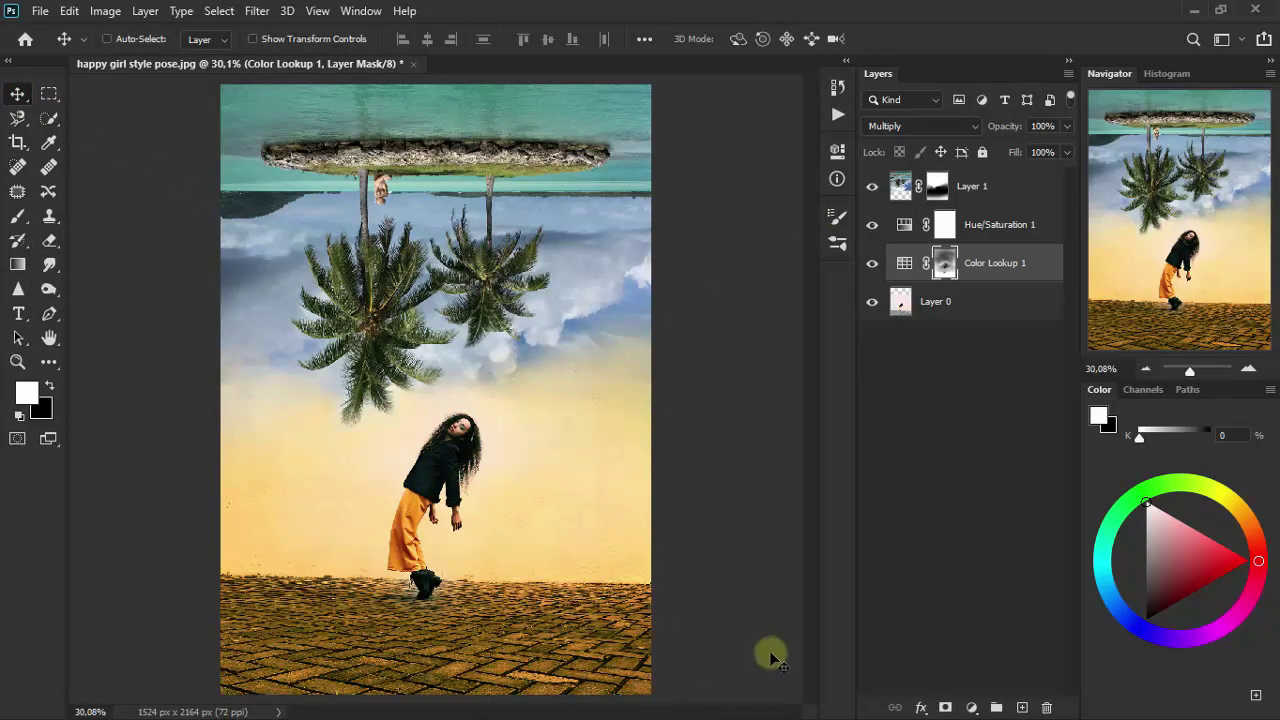
# - Select the island layer and save the document as a Photoshop file named "upside down photo effect" in the up side down folder
pyautogui.click(995, 188)
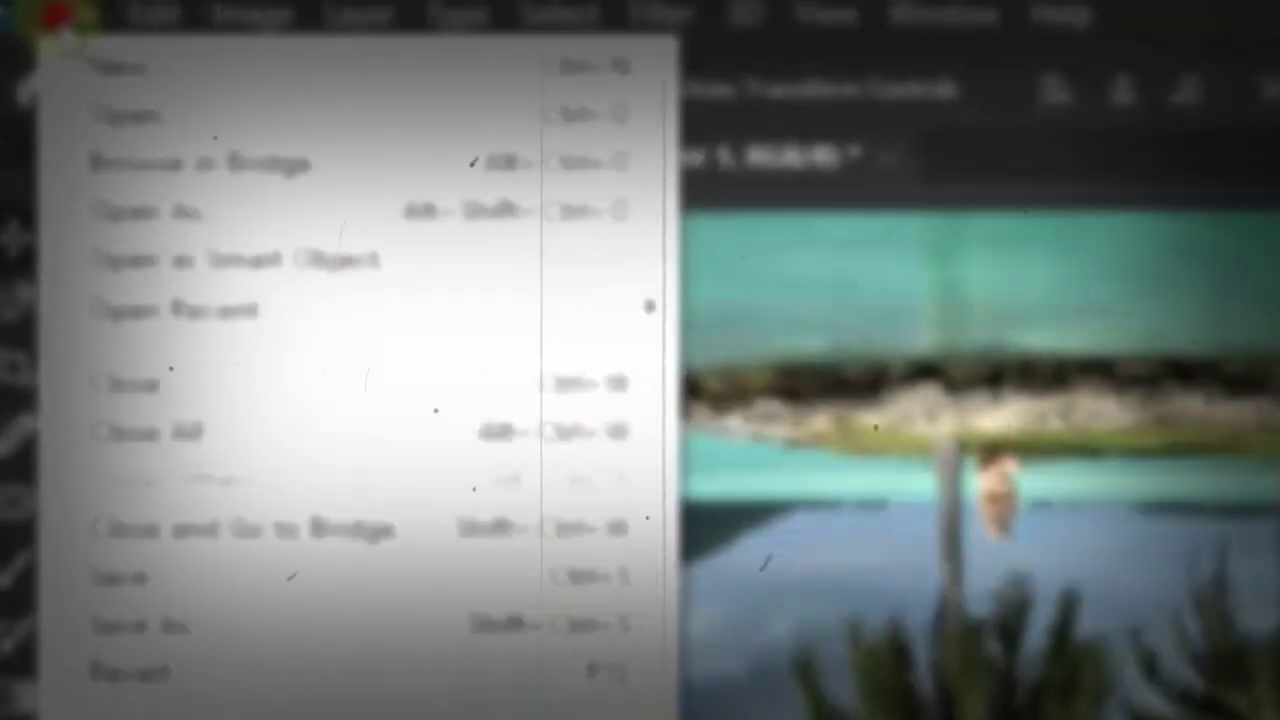
pyautogui.click(329, 614)
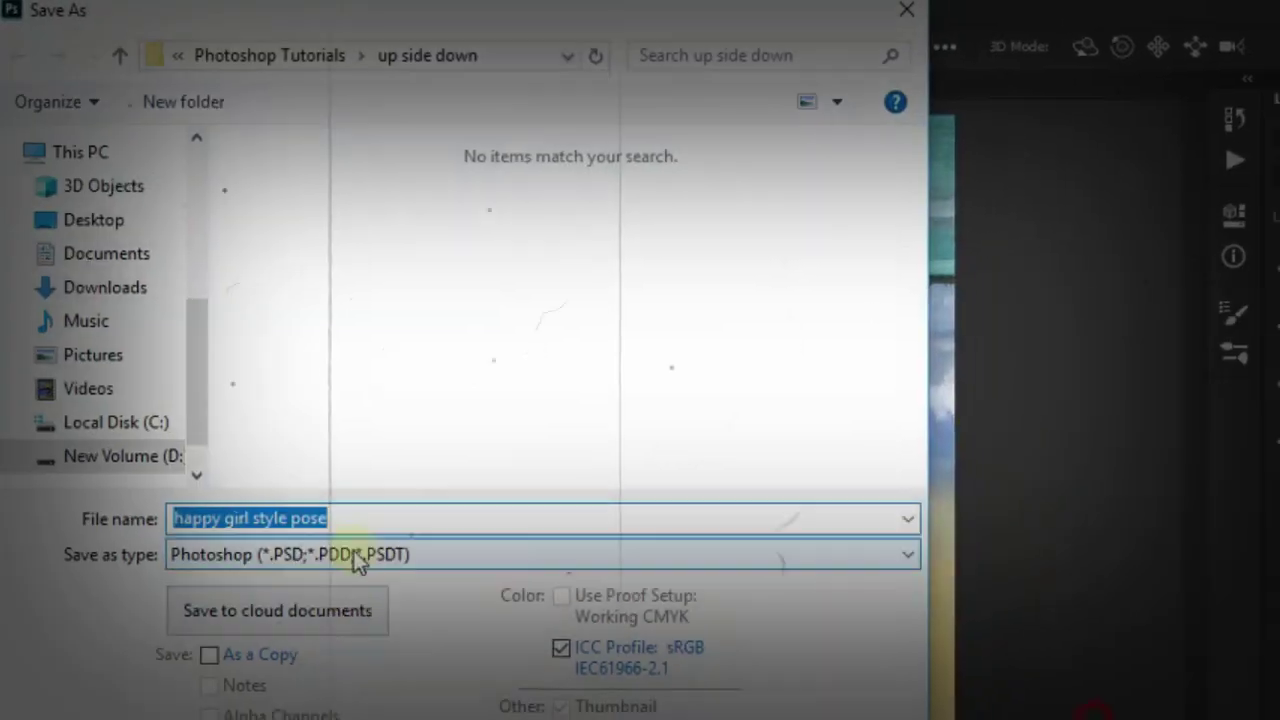
pyautogui.write('upside down ph')
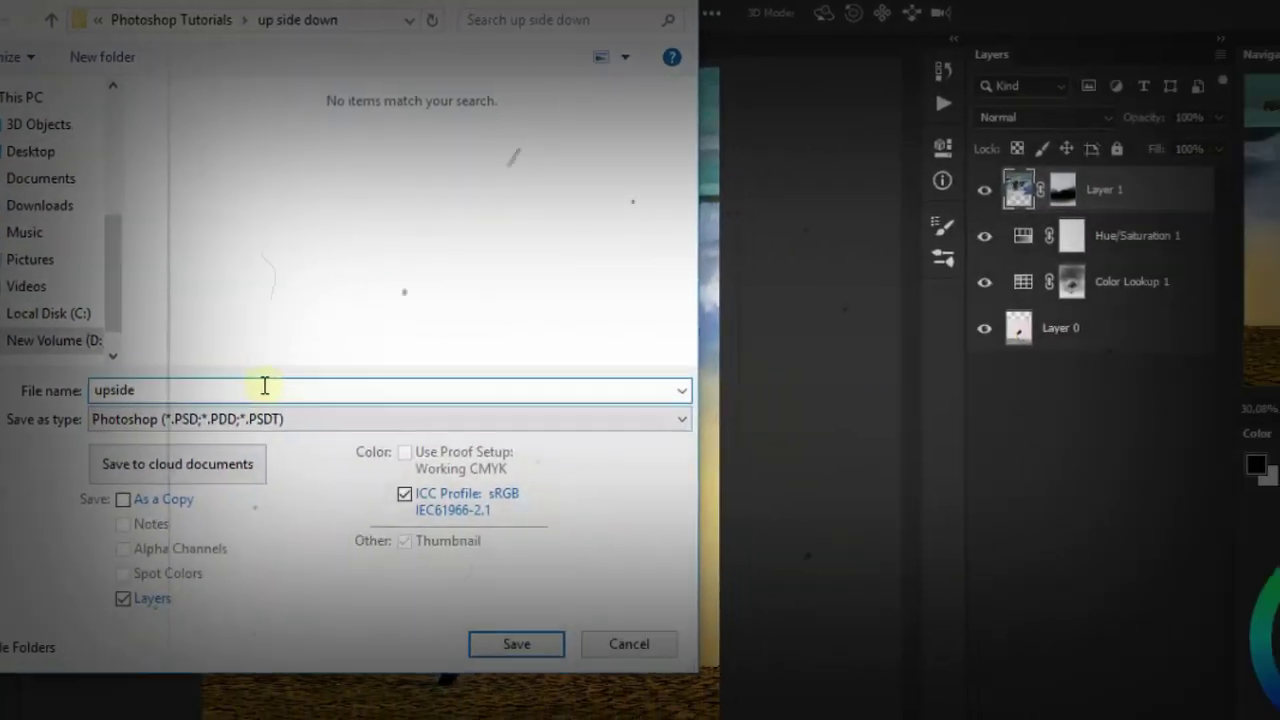
pyautogui.write('oto effect')
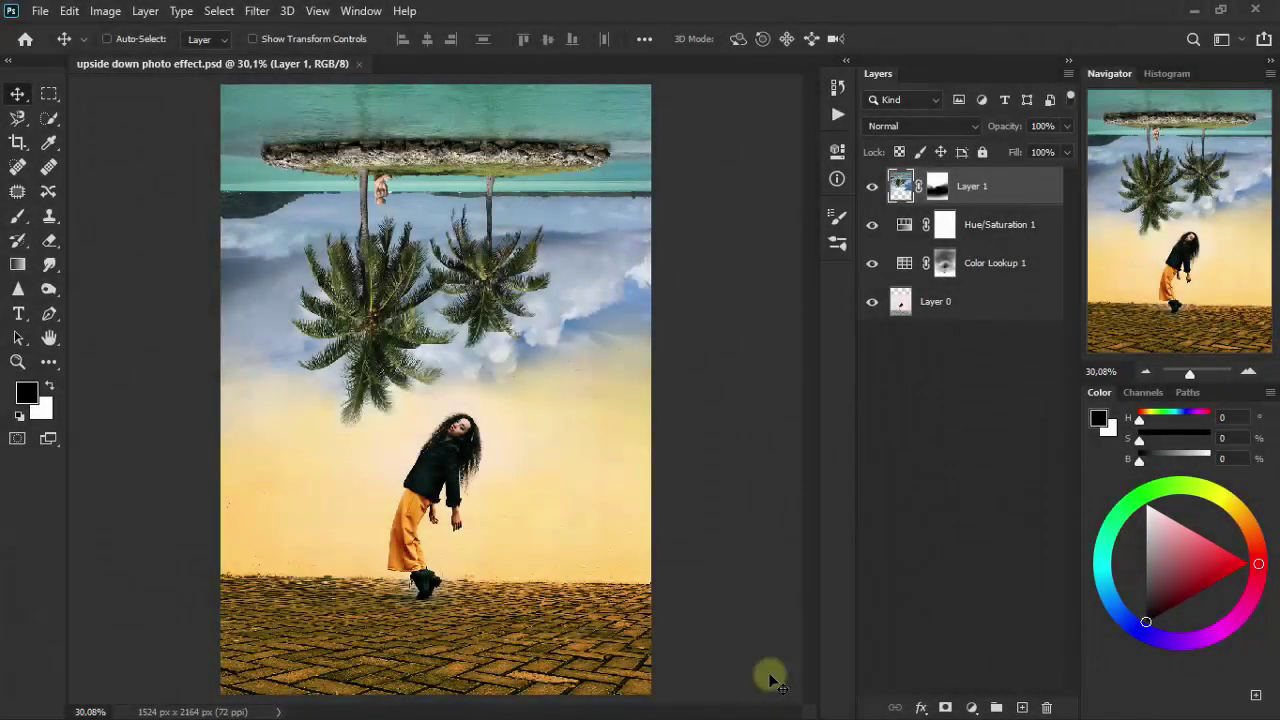
# - Add a Brightness/Contrast adjustment layer above the island layer and clip it to that layer
pyautogui.click(976, 707)
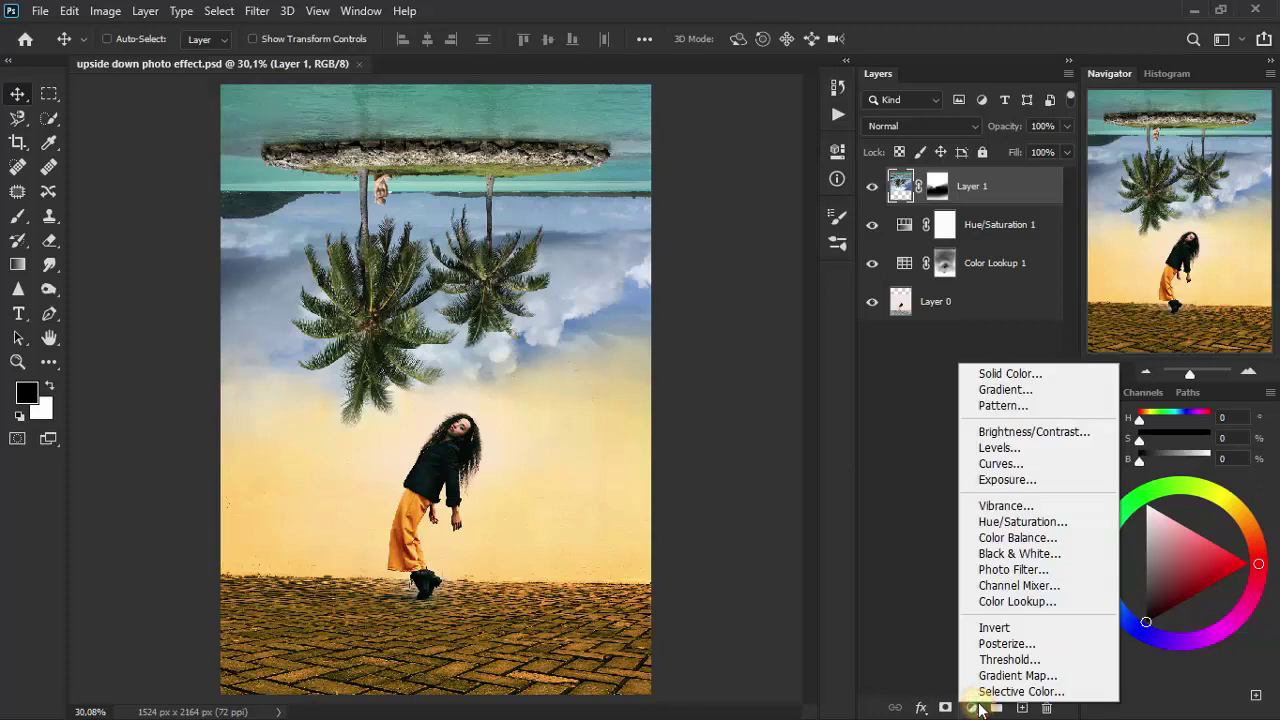
pyautogui.click(994, 432)
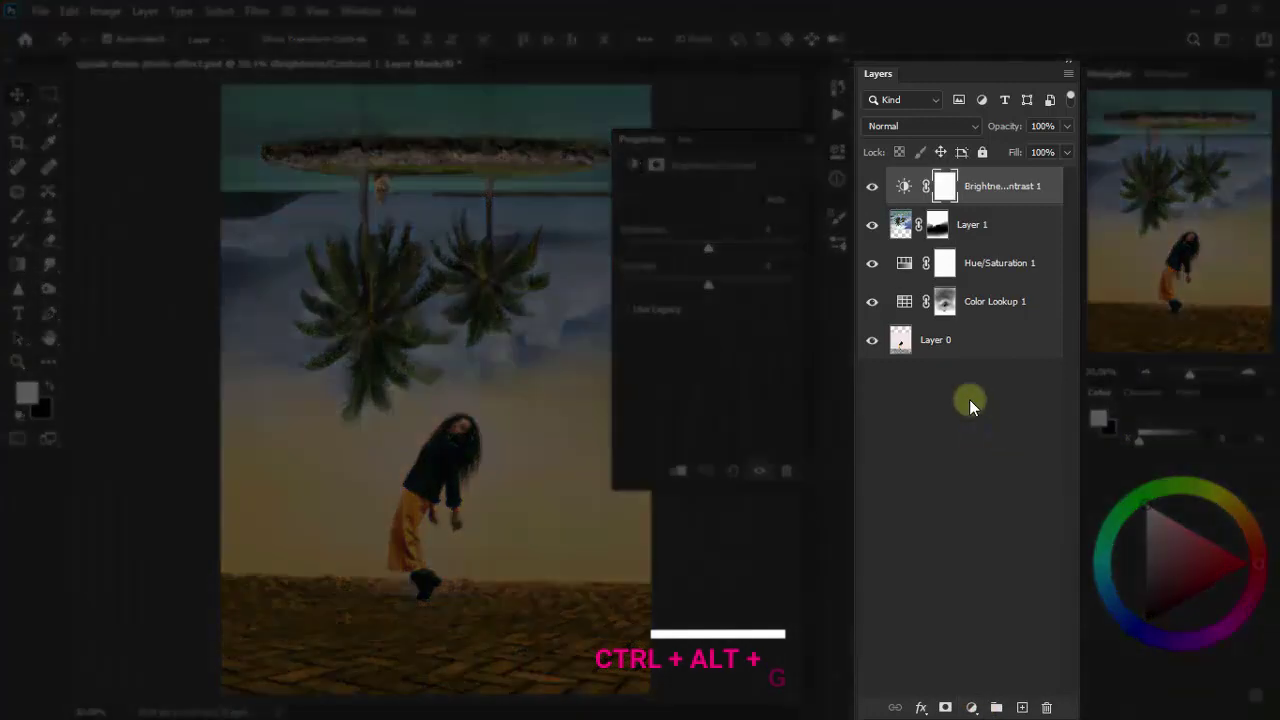
pyautogui.hotkey('ctrl', 'alt', 'g')
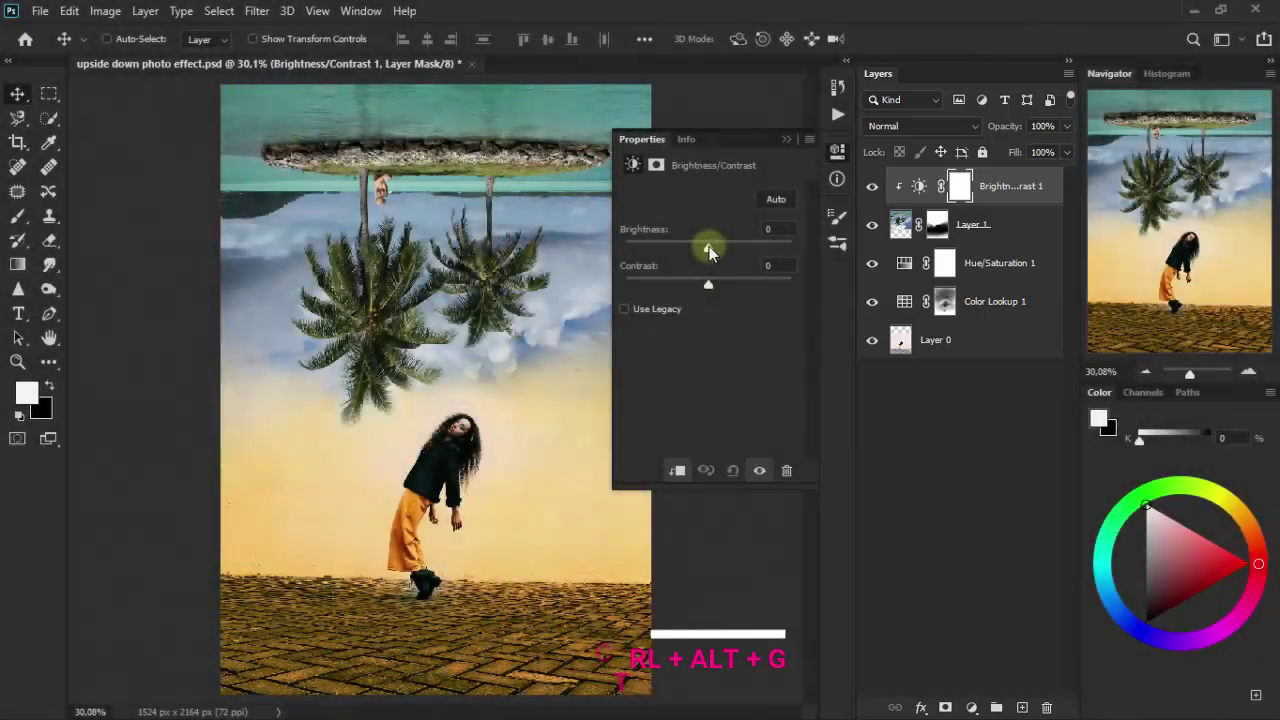
# - Set the clipped adjustment's brightness to 33 and contrast to -46
pyautogui.moveTo(709, 246); pyautogui.dragTo(680, 284)
pyautogui.click(775, 228)
pyautogui.write('33')
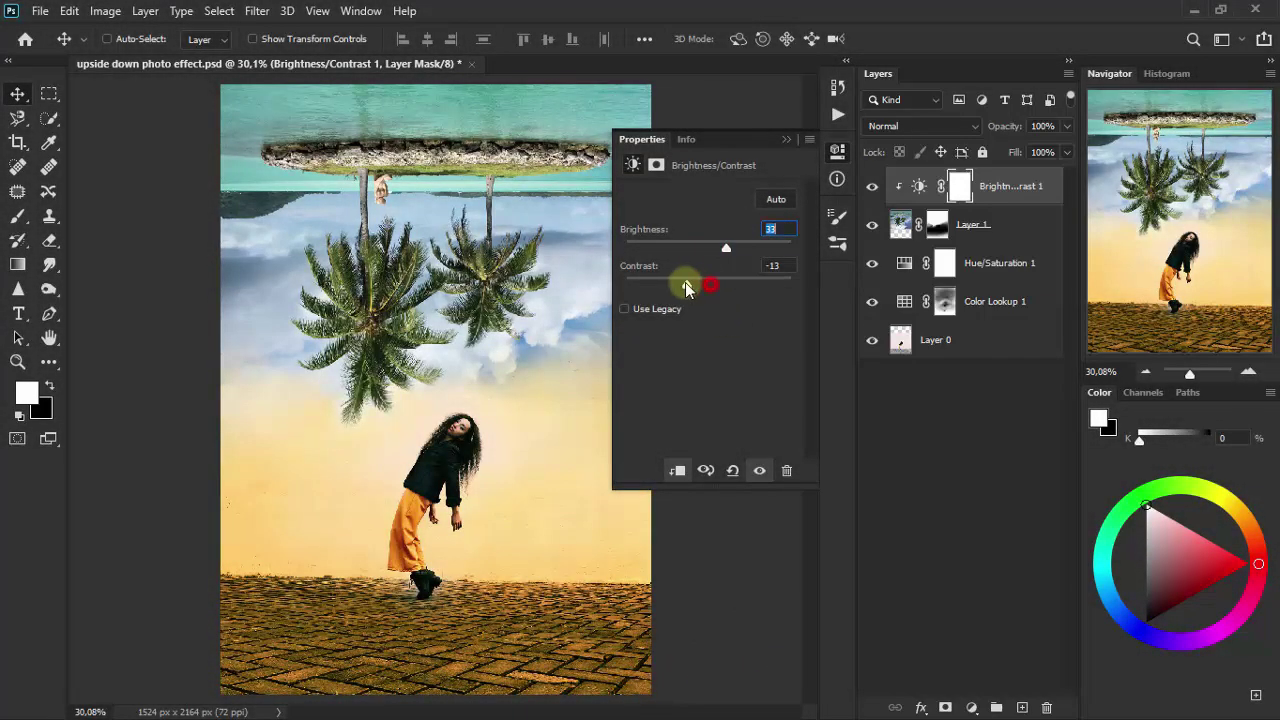
pyautogui.click(772, 266)
pyautogui.write('-4')
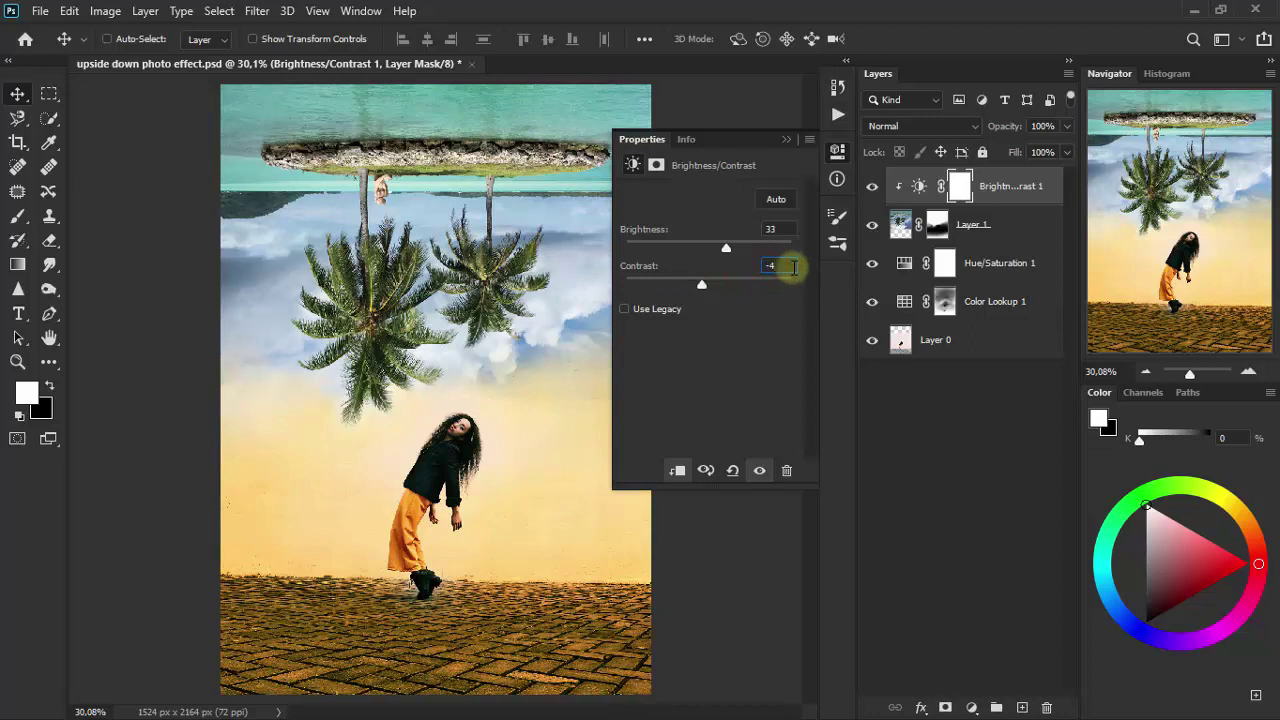
pyautogui.write('6')
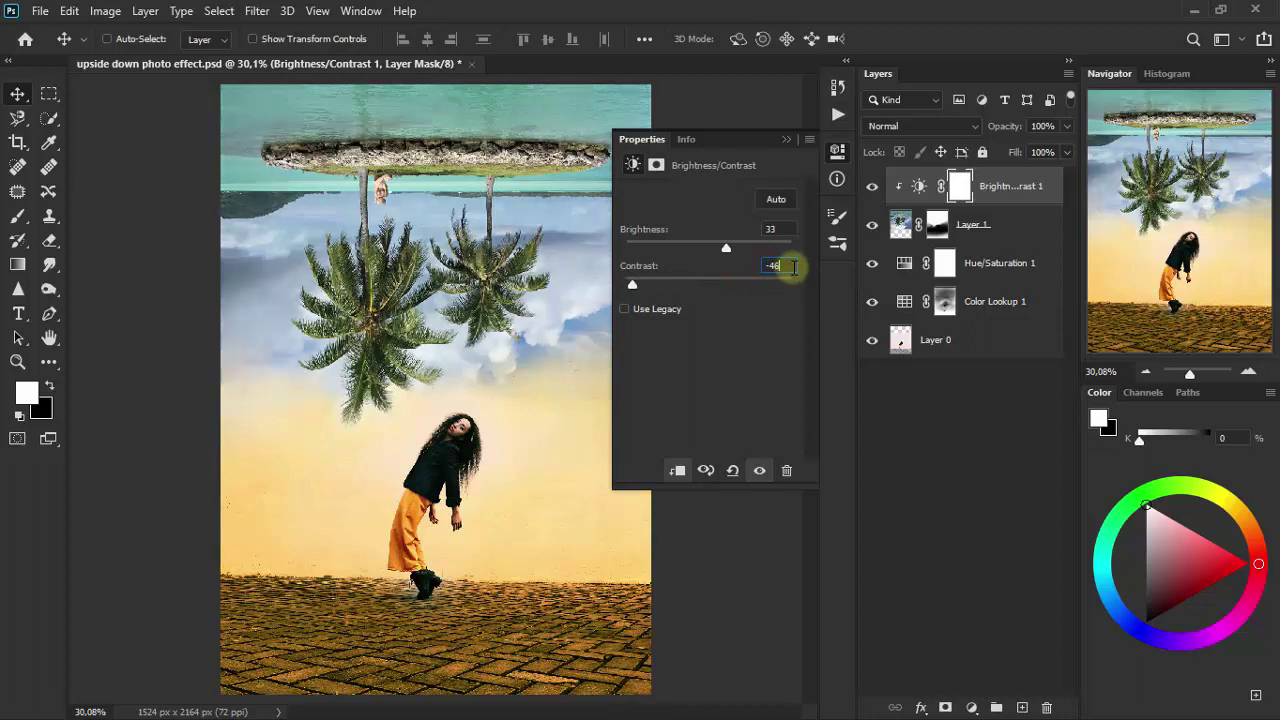
pyautogui.click(790, 141)
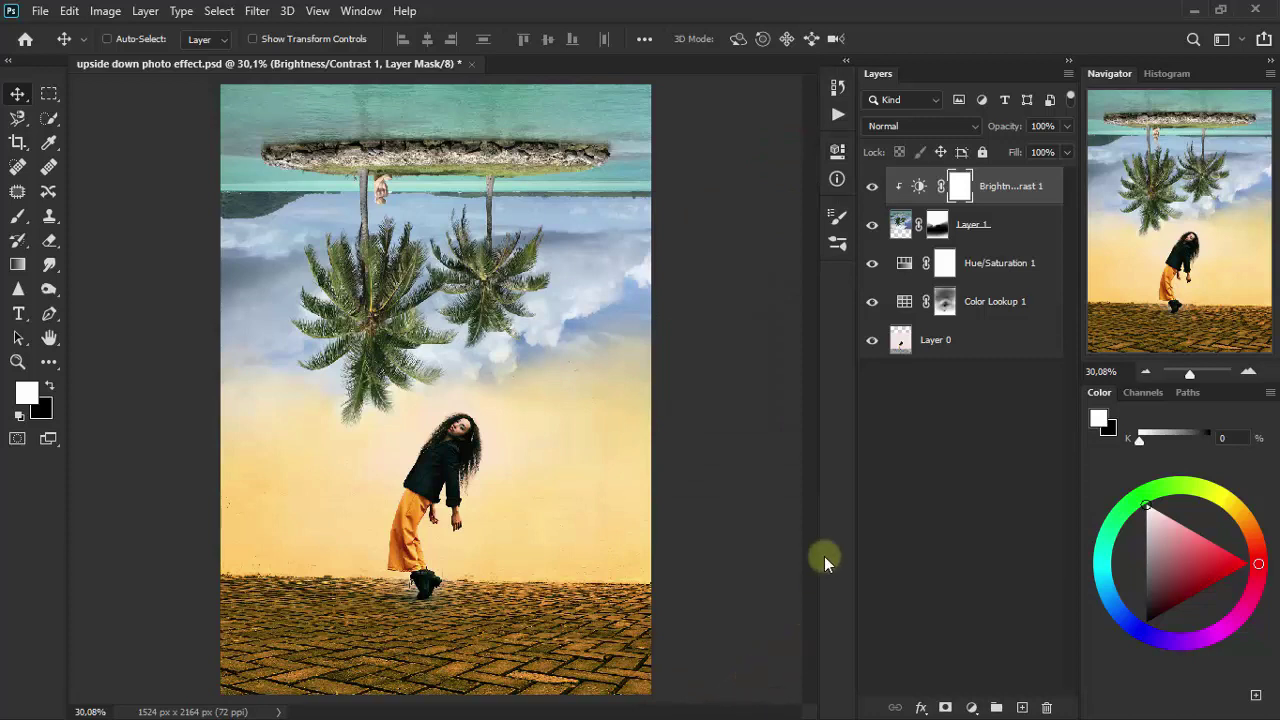
# - Add a Color Lookup adjustment layer above the Brightness/Contrast layer and clip it to the island layer
pyautogui.click(973, 708)
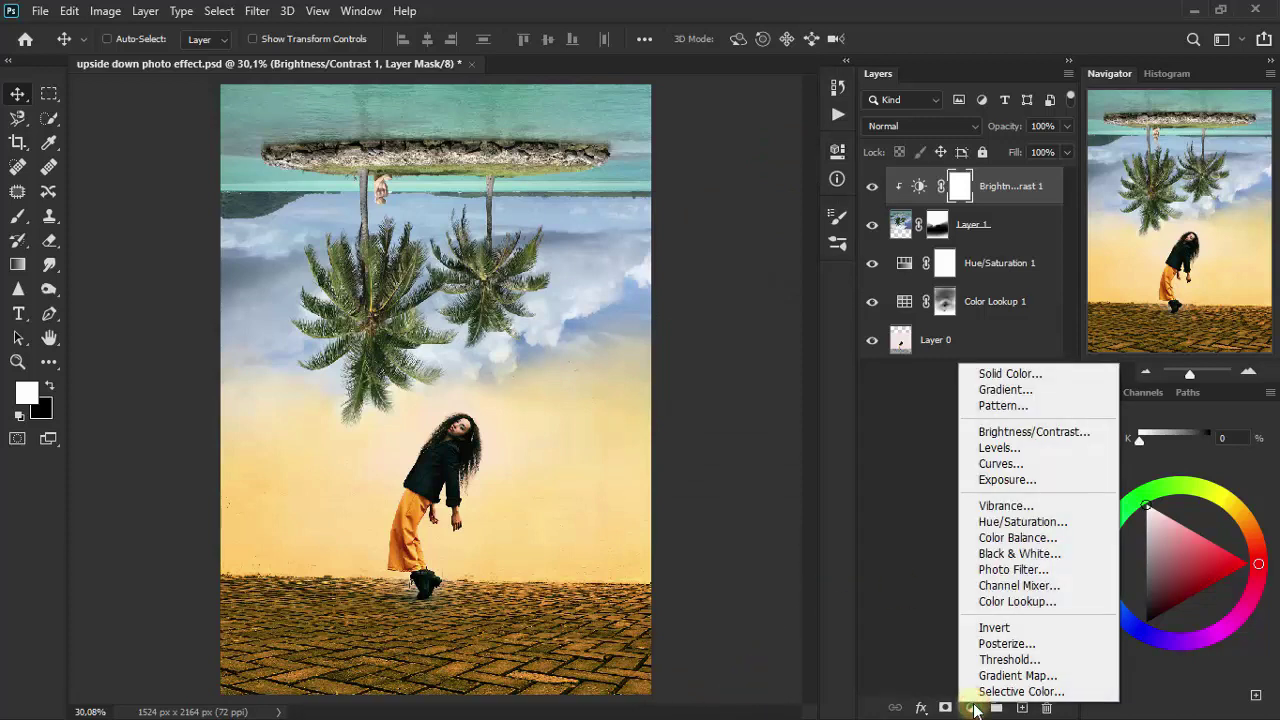
pyautogui.click(1017, 601)
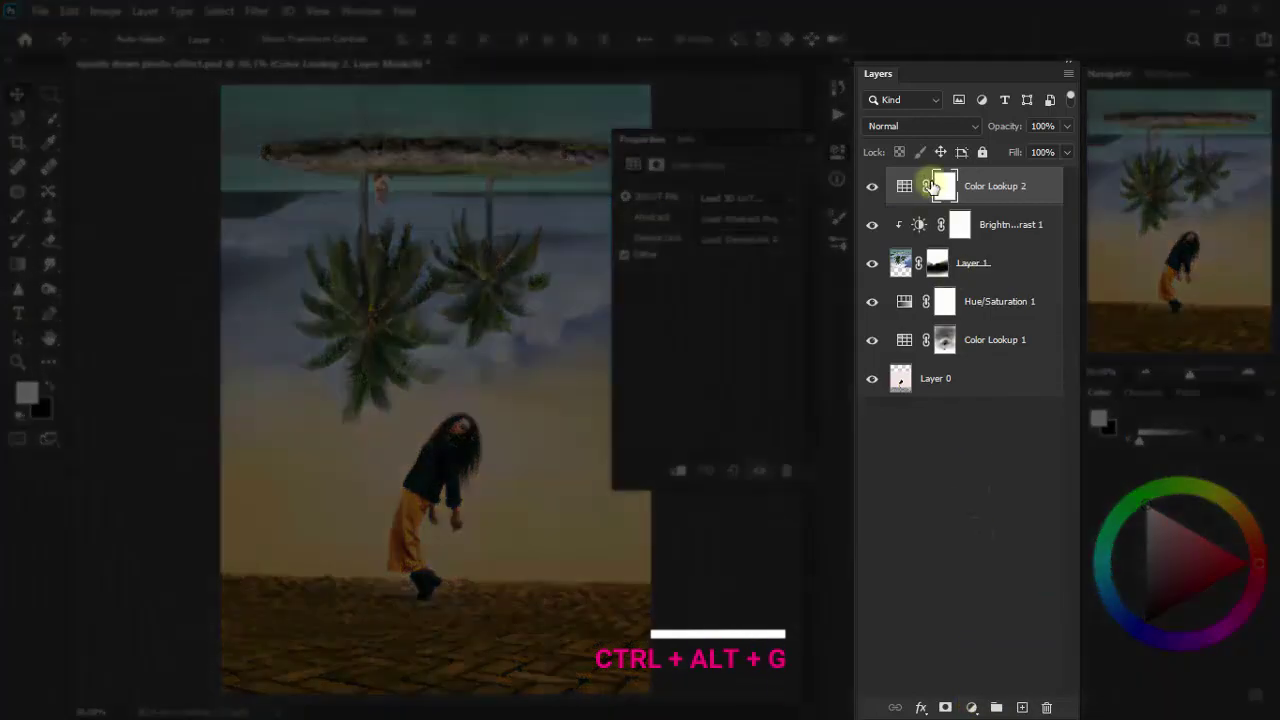
pyautogui.hotkey('ctrl', 'alt', 'g')
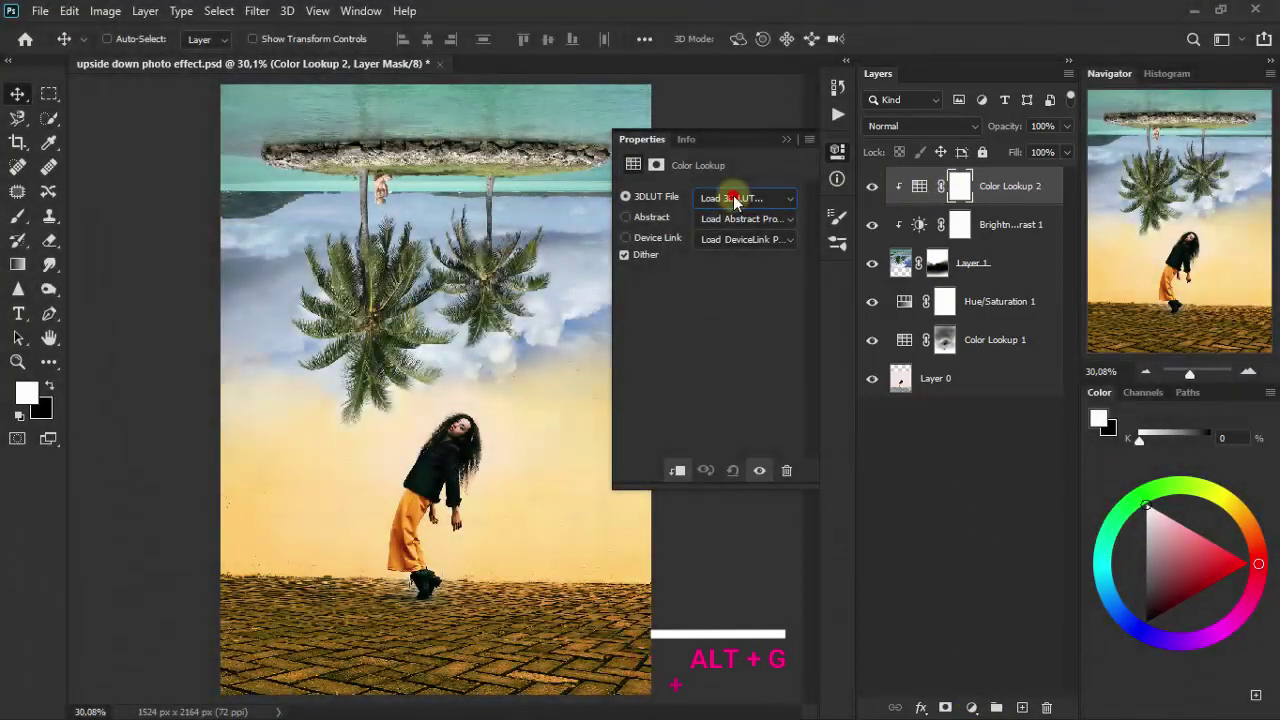
# - Load the Crisp_Warm.look 3D LUT in the clipped Color Lookup and set the layer's blend mode to Color
pyautogui.click(733, 197)
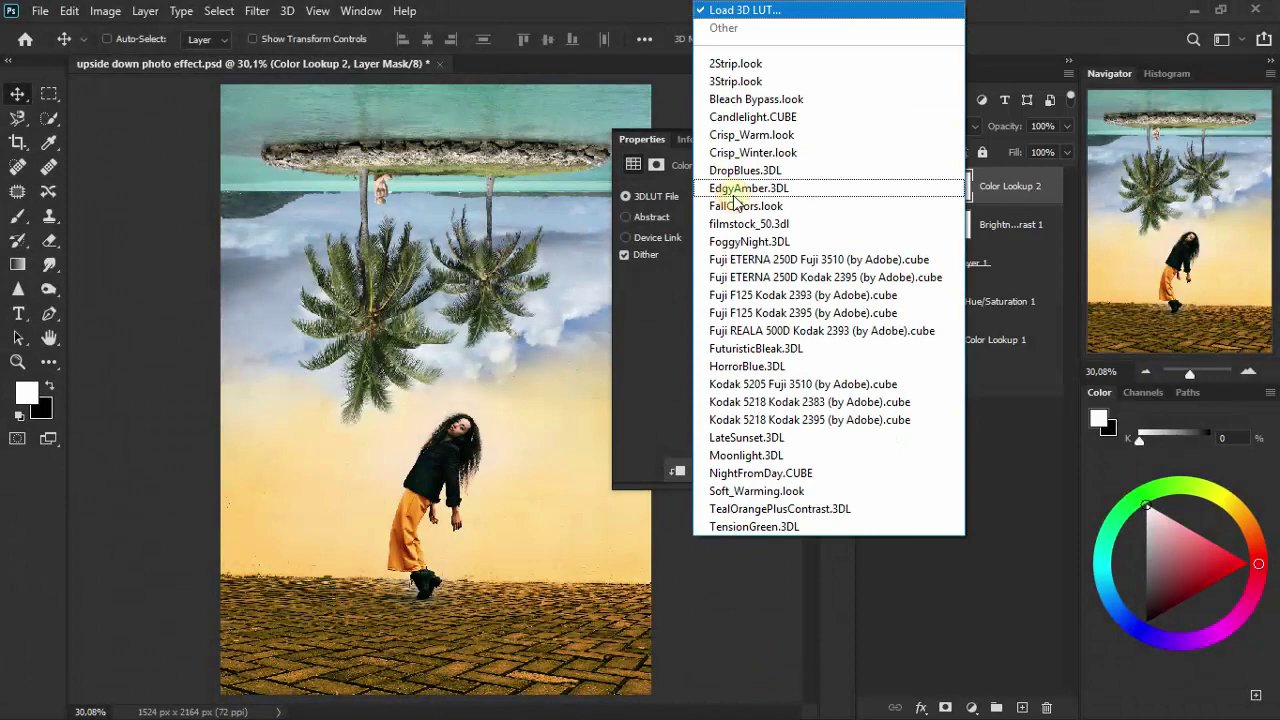
pyautogui.click(845, 135)
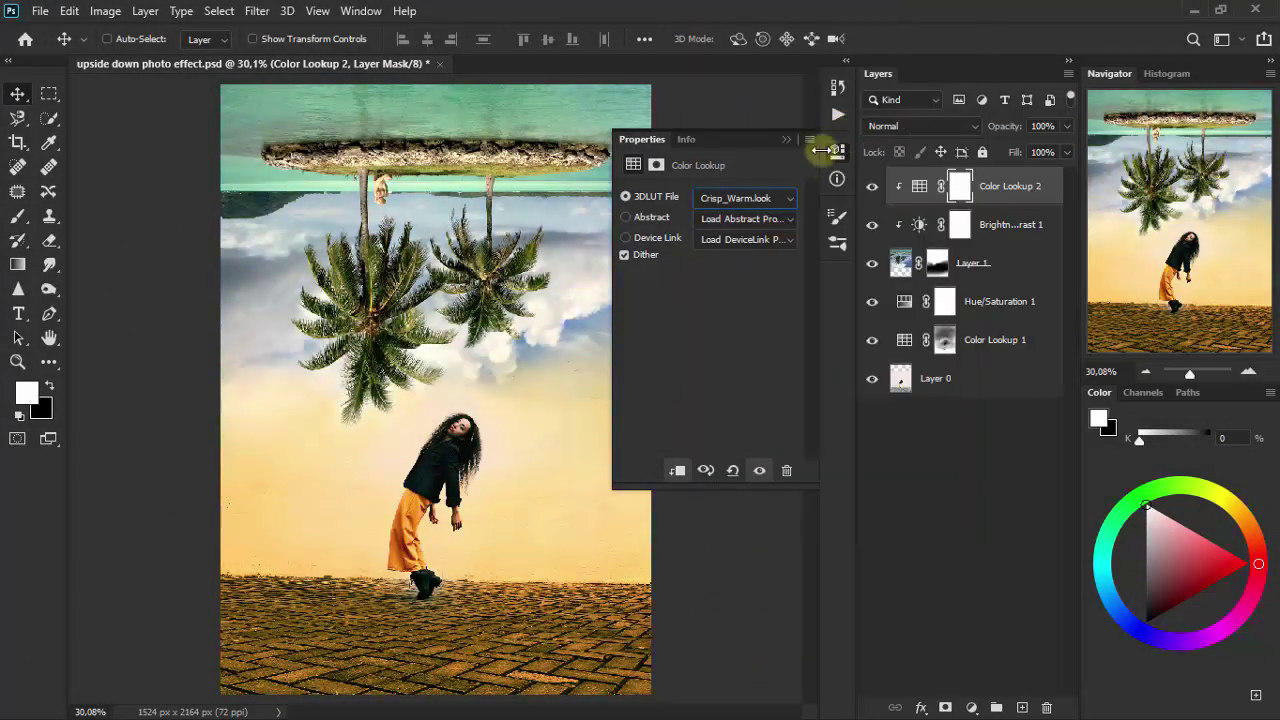
pyautogui.click(789, 139)
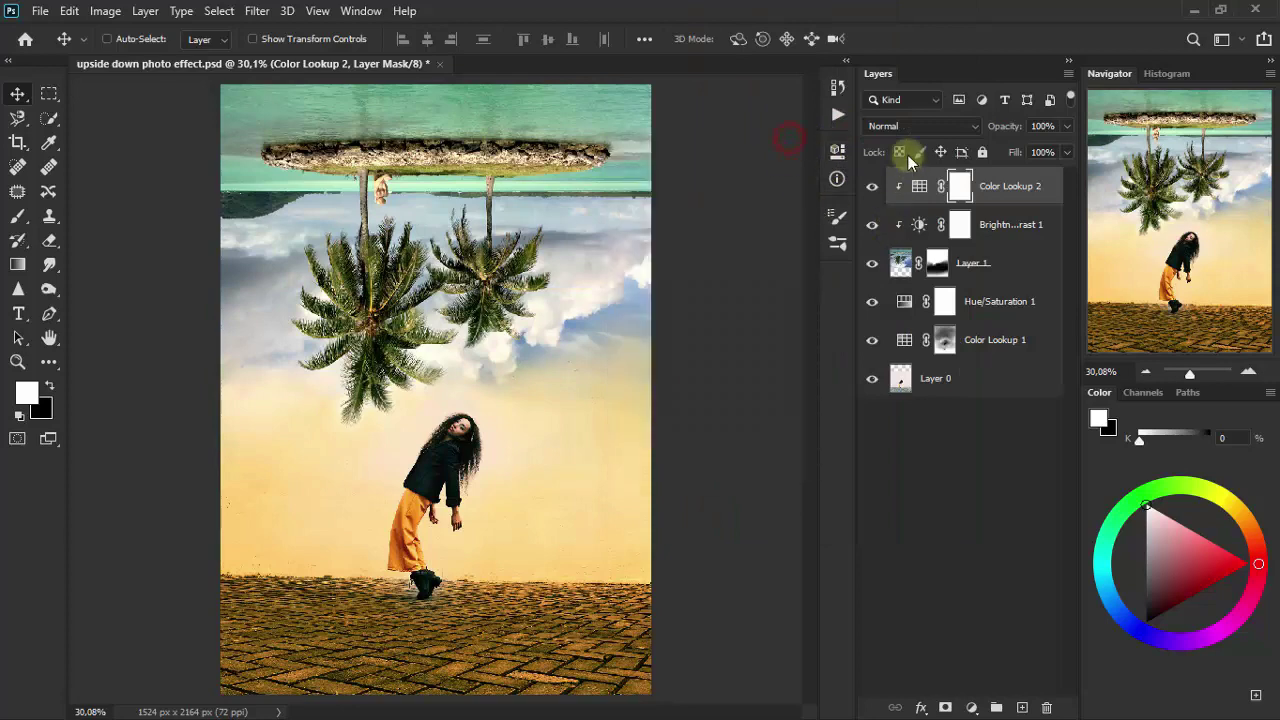
pyautogui.click(910, 128)
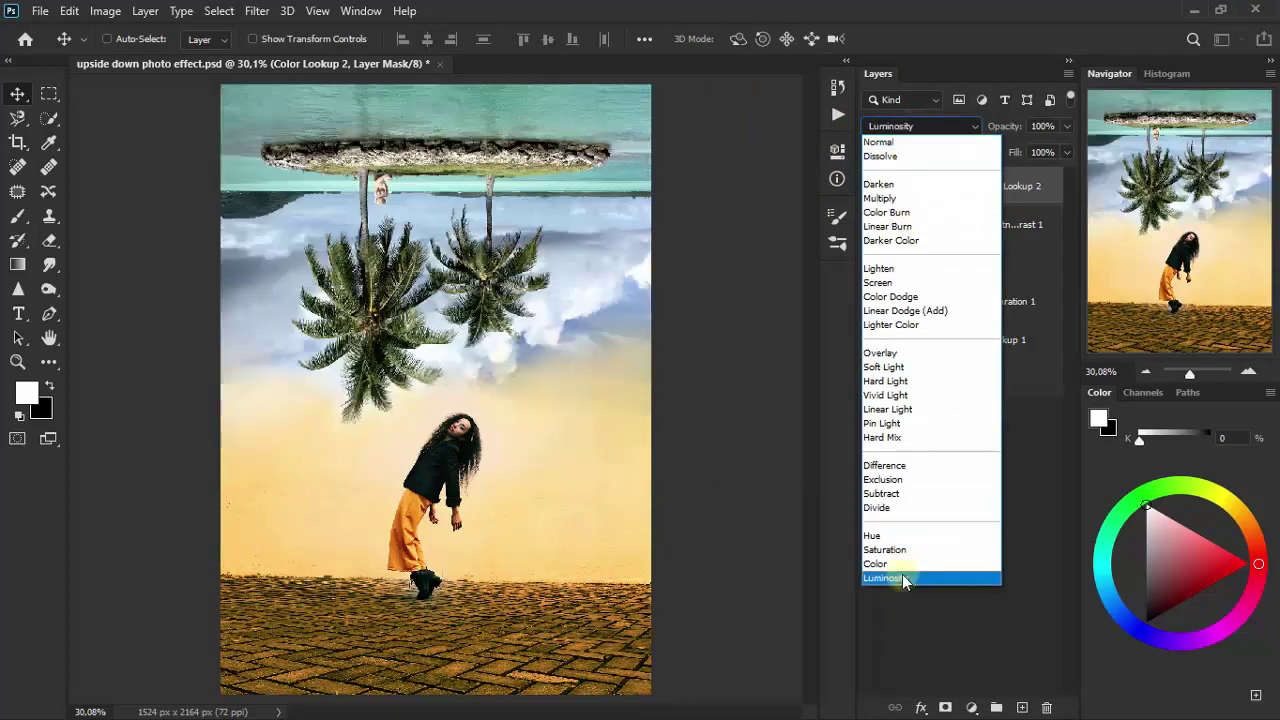
pyautogui.click(906, 565)
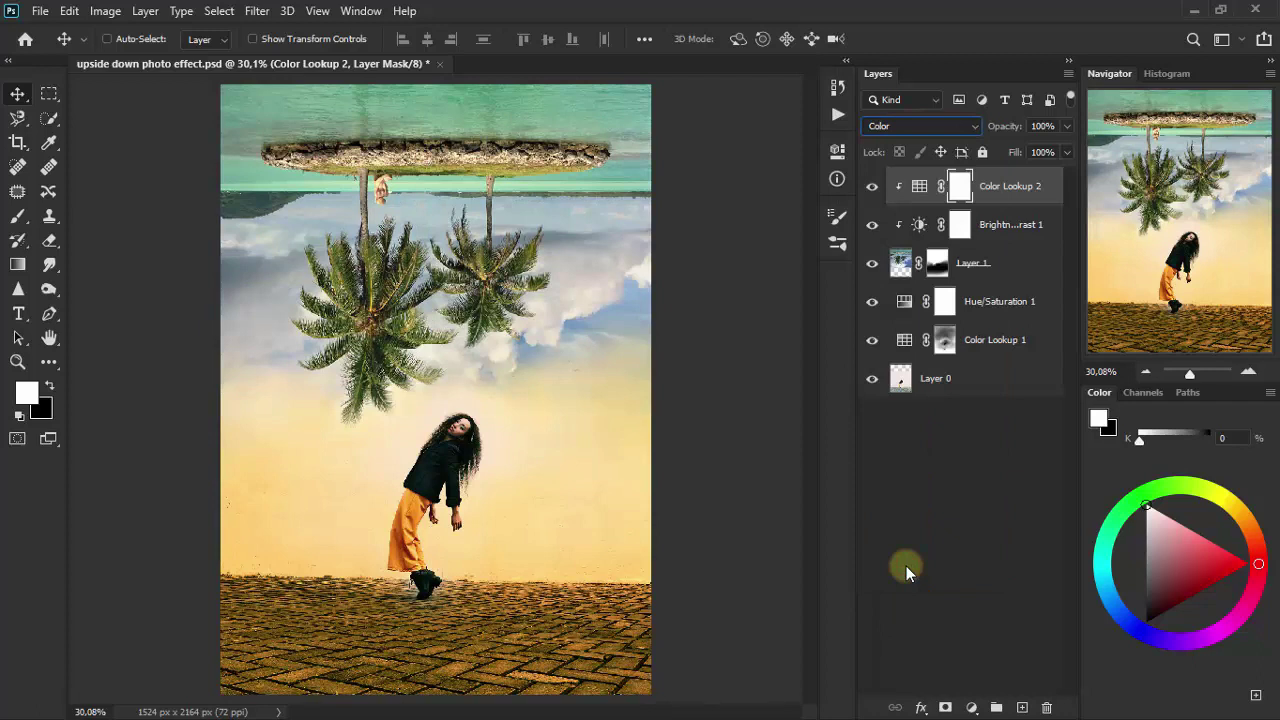
# - Add a Hue/Saturation adjustment layer above the clipped Color Lookup and clip it to the island layer
pyautogui.click(972, 708)
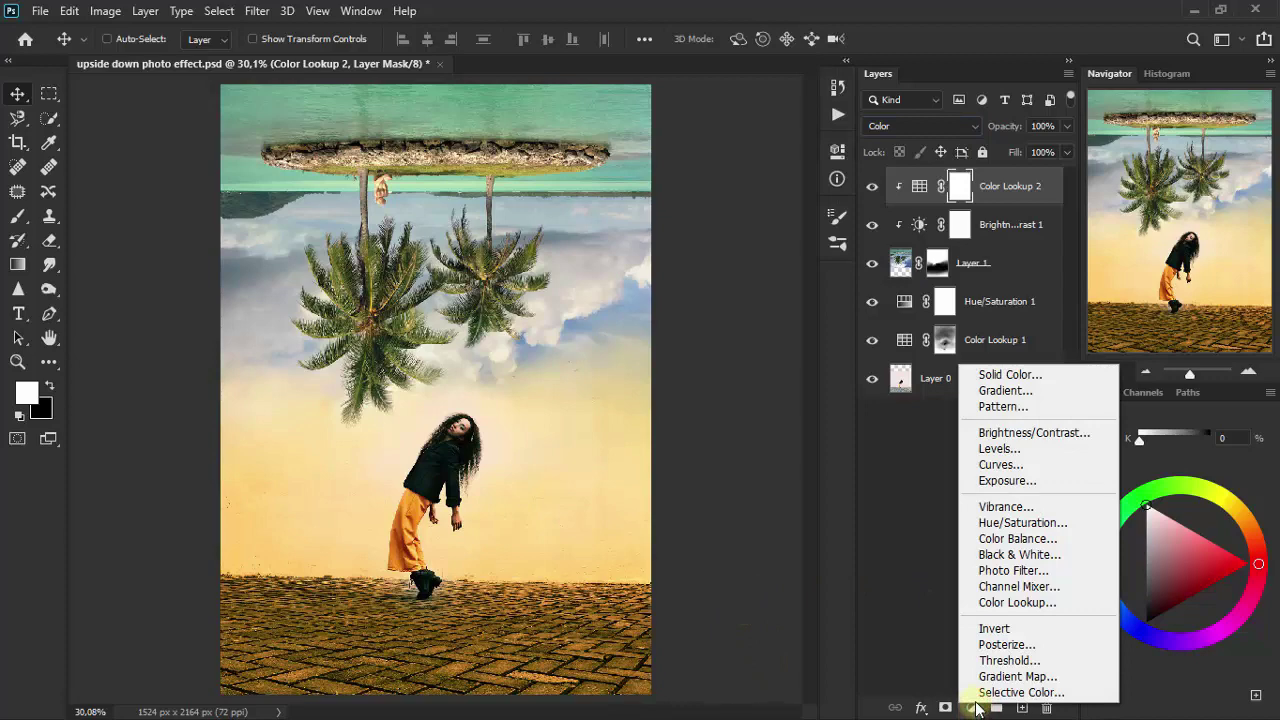
pyautogui.click(1022, 522)
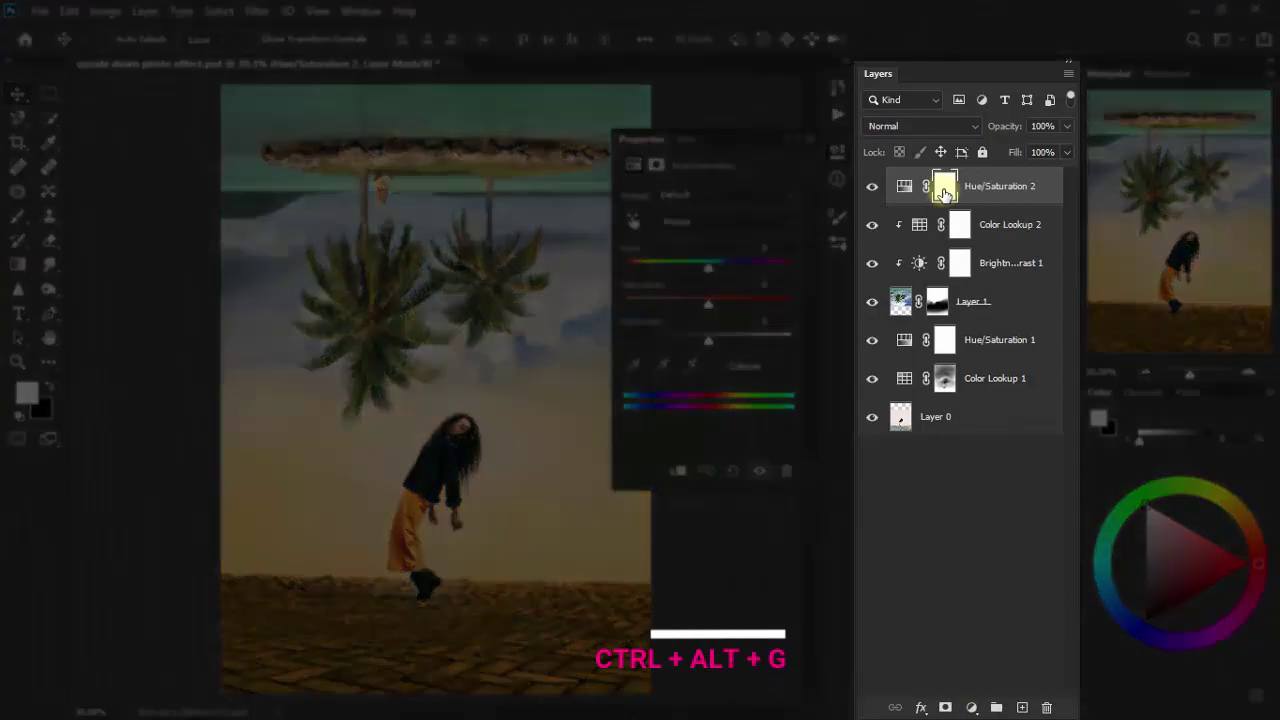
pyautogui.hotkey('ctrl', 'alt', 'g')
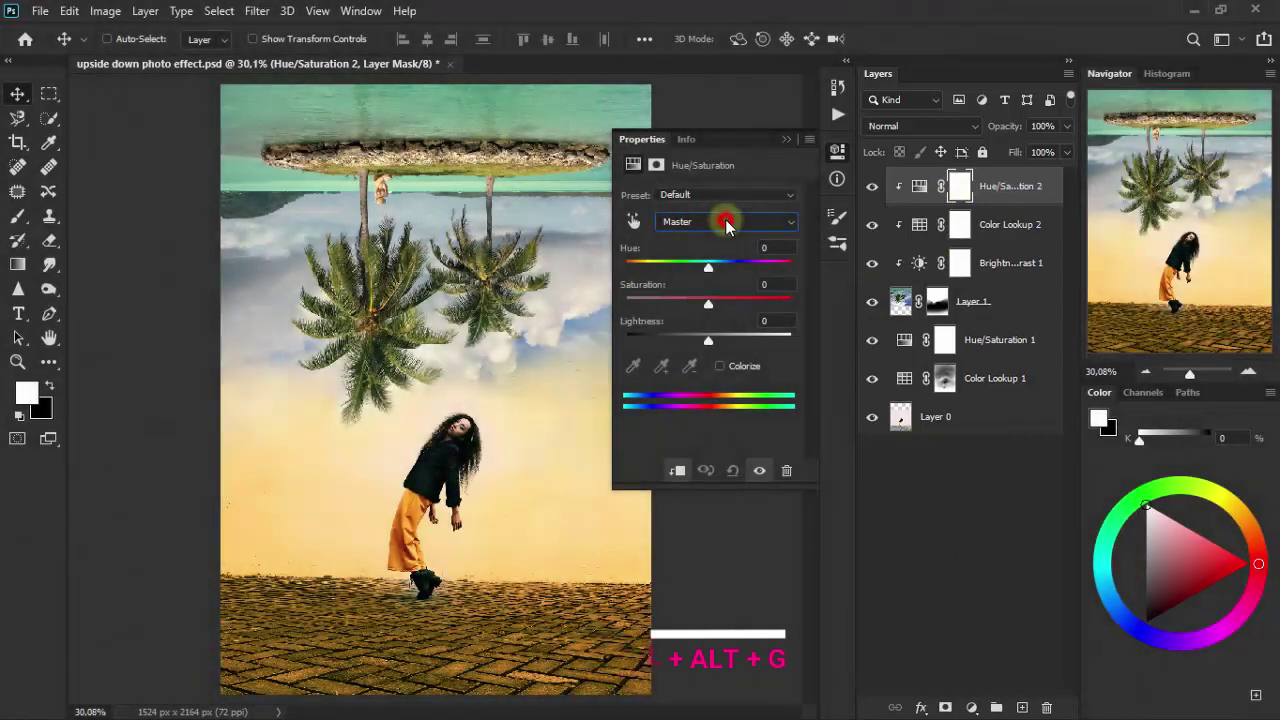
# - Set the Blues in the clipped Hue/Saturation adjustment to saturation -100 and lightness +100
pyautogui.click(724, 221)
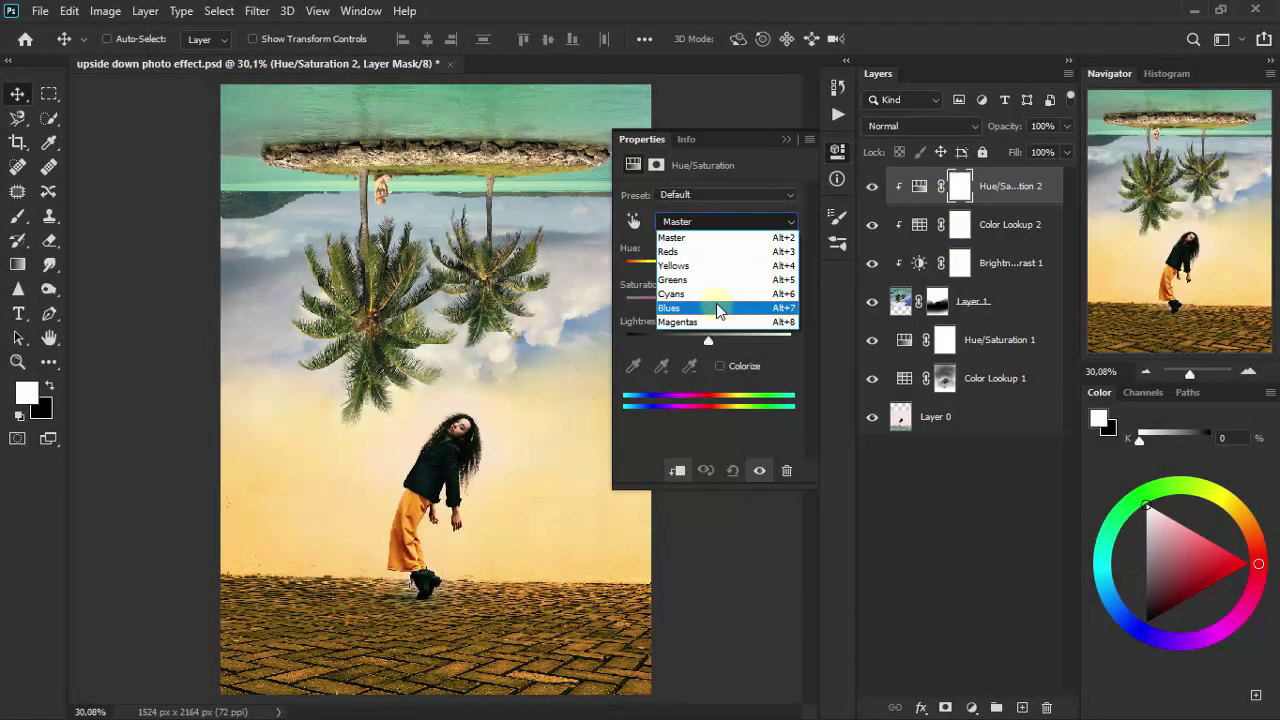
pyautogui.click(718, 310)
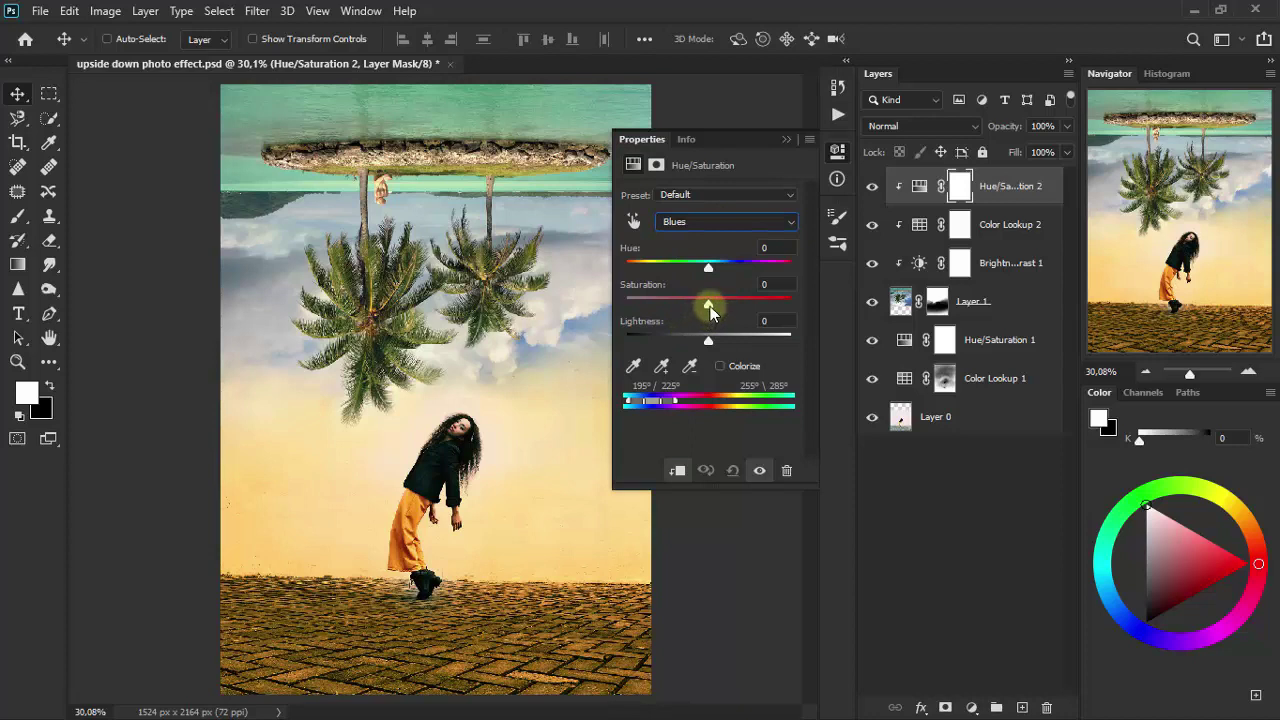
pyautogui.moveTo(712, 313); pyautogui.dragTo(645, 310)
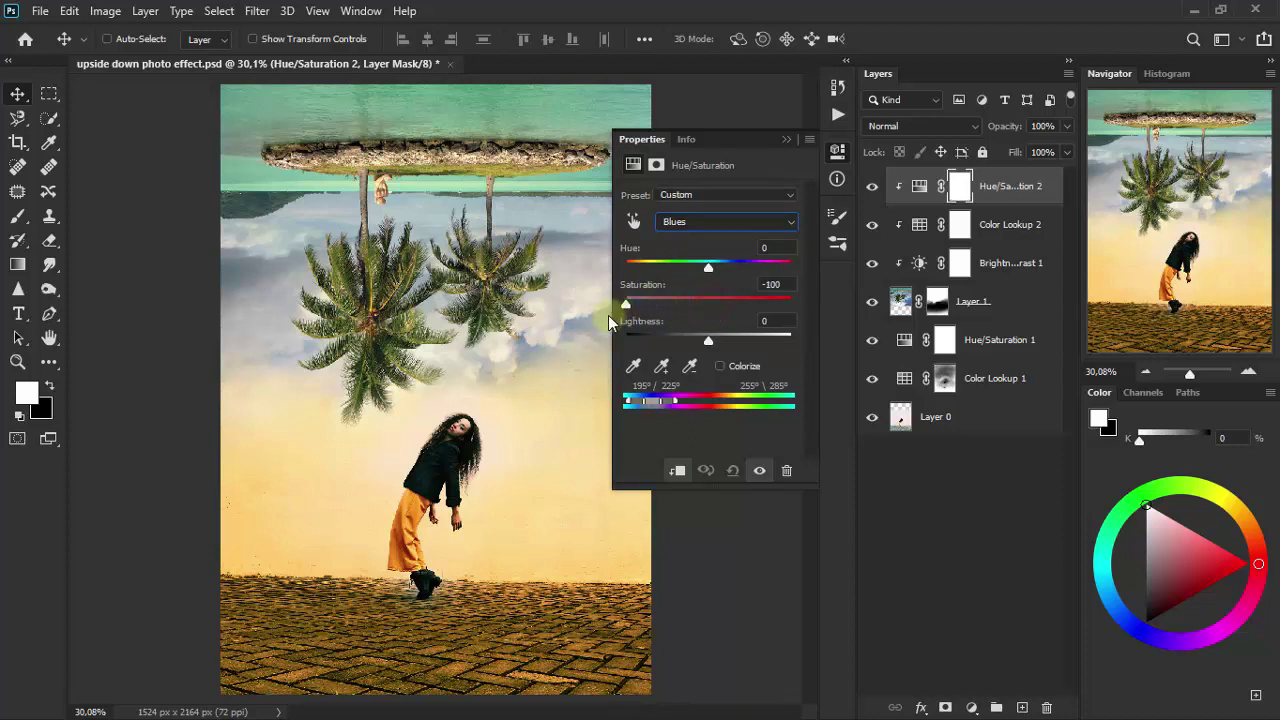
pyautogui.moveTo(749, 340); pyautogui.dragTo(829, 349)
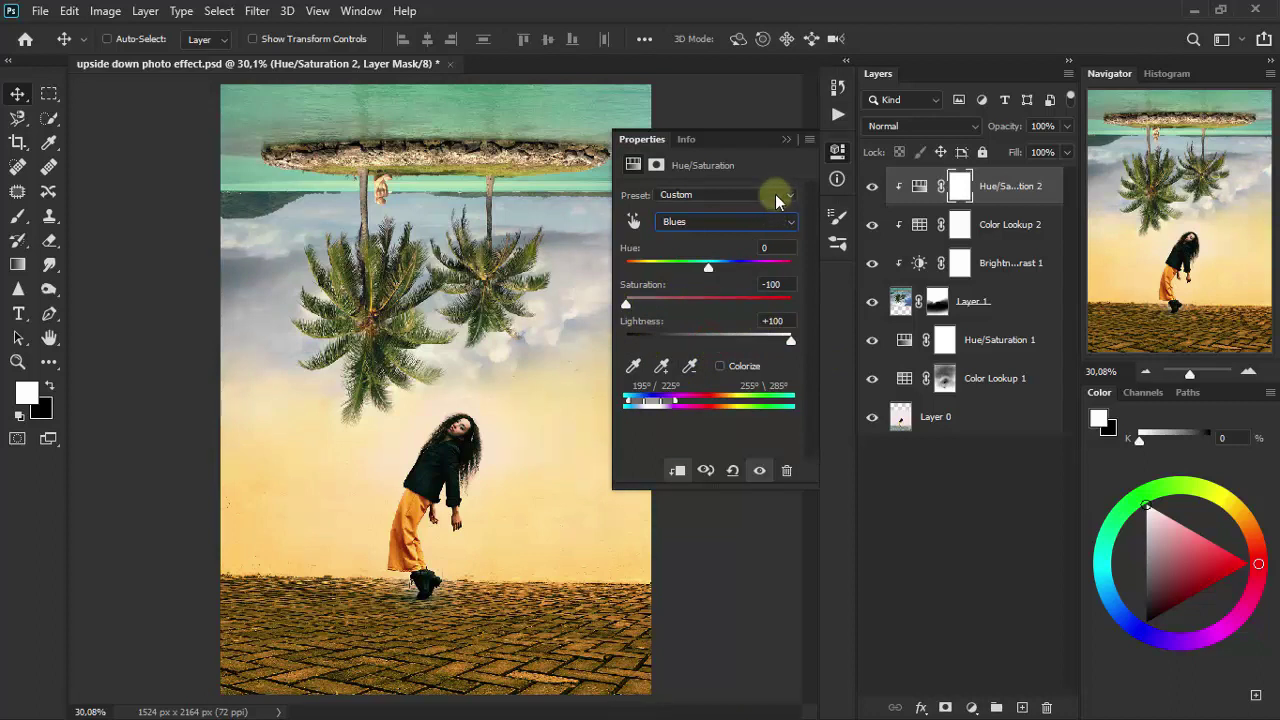
pyautogui.click(786, 140)
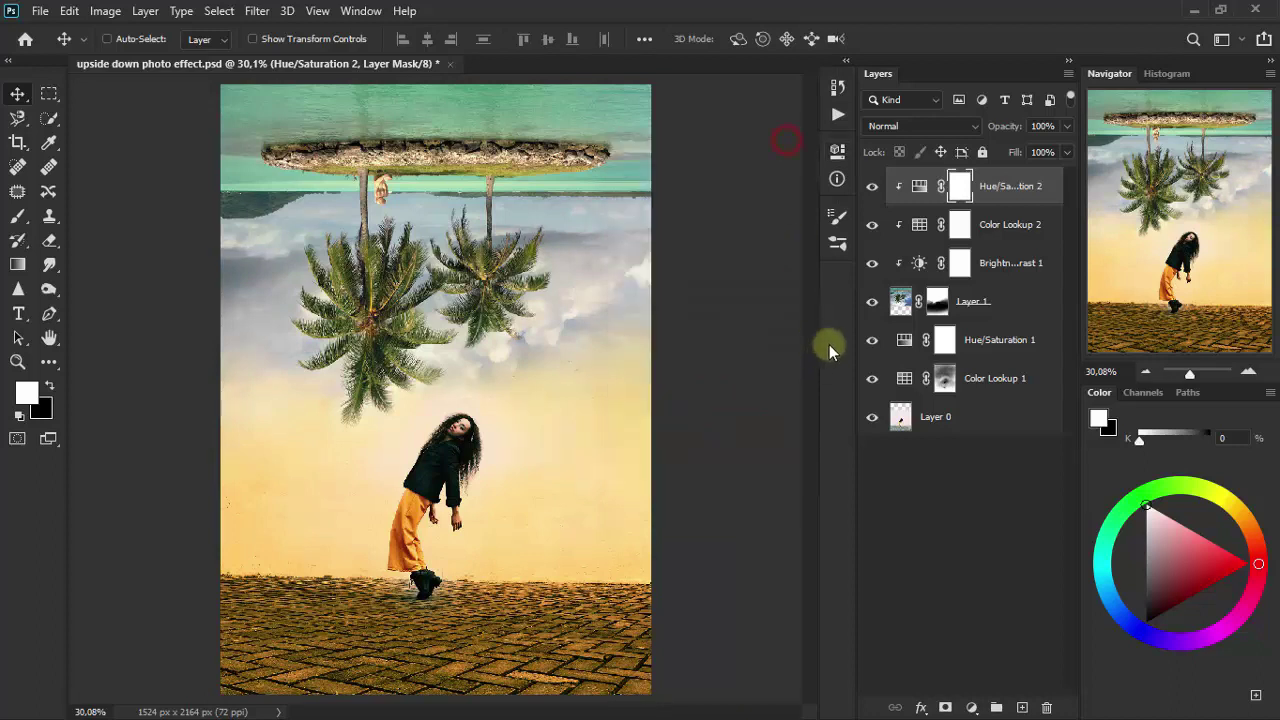
# - Add another Hue/Saturation adjustment layer at the top of the stack and clip it to the island layer
pyautogui.click(979, 707)
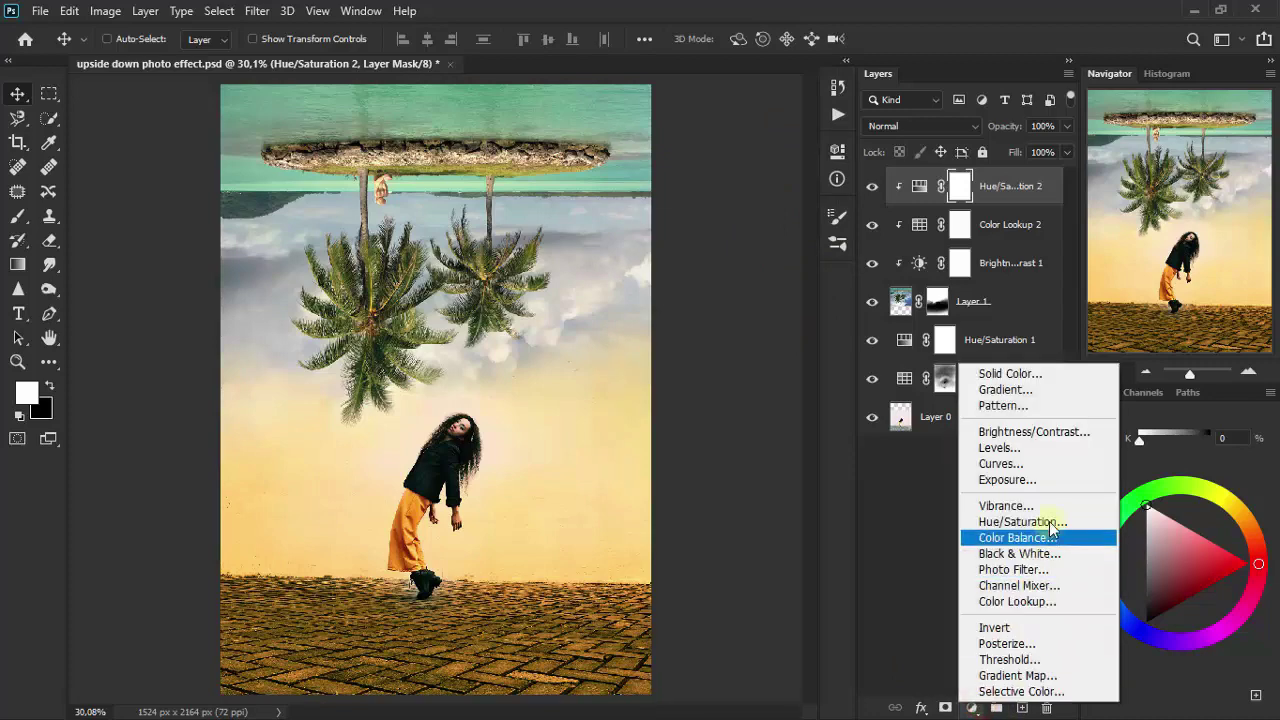
pyautogui.click(1018, 523)
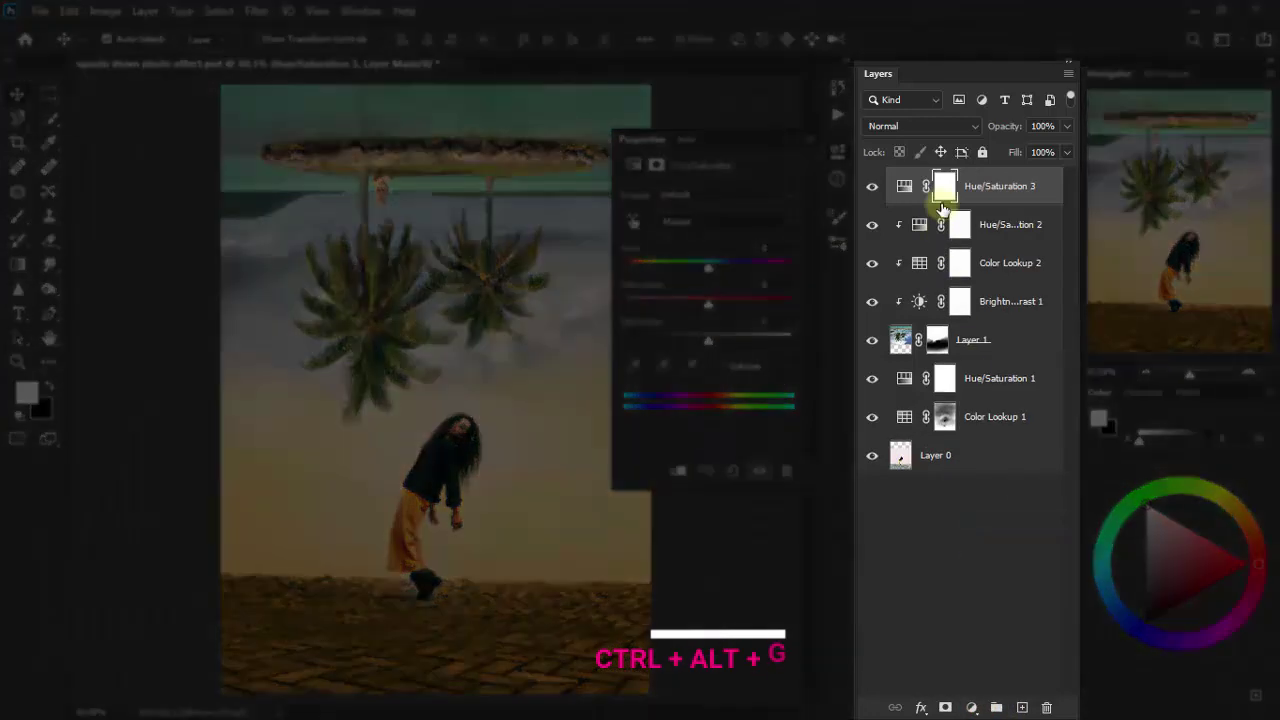
pyautogui.hotkey('ctrl', 'alt', 'g')
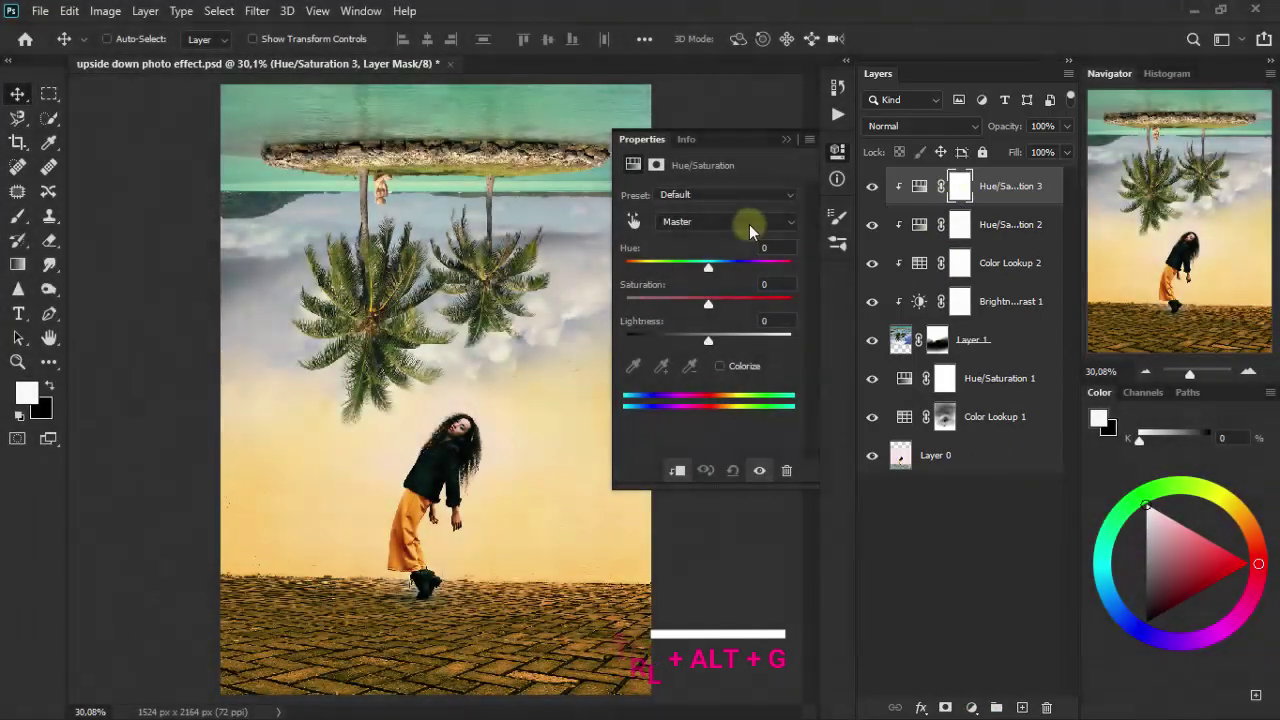
# - Set the Greens in the topmost Hue/Saturation adjustment to hue -33, saturation +36 and lightness +25
pyautogui.click(749, 223)
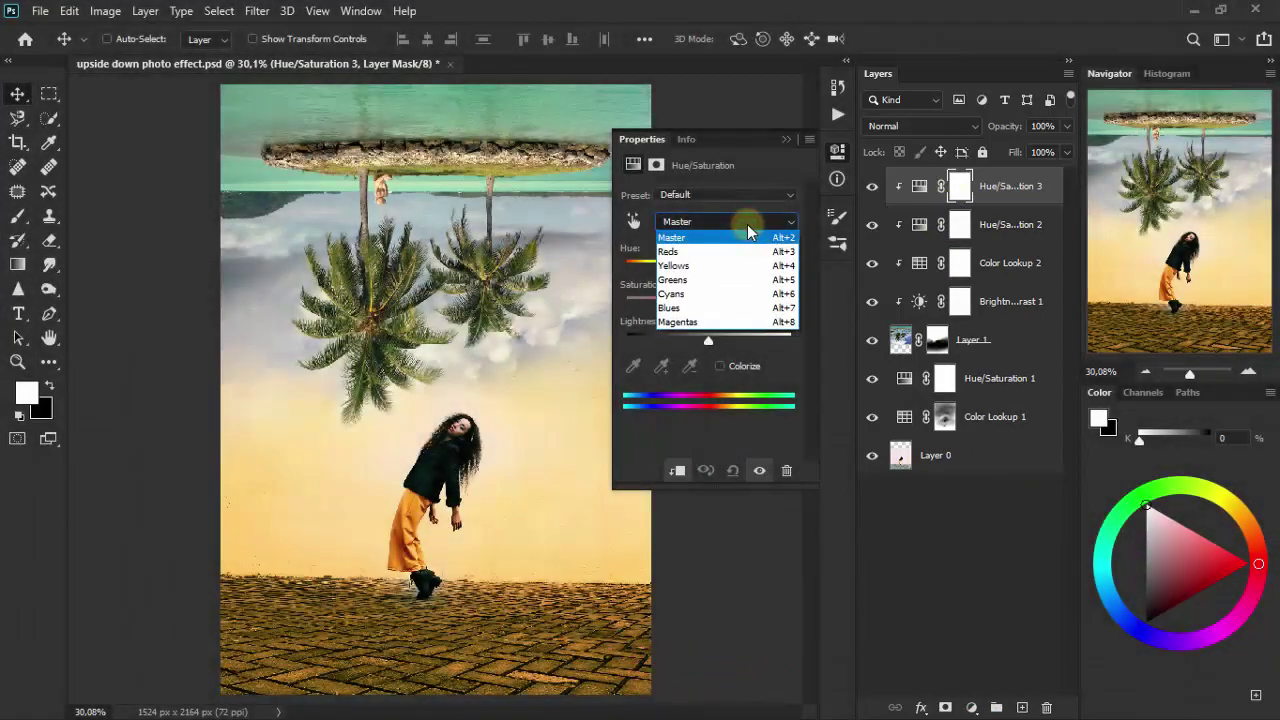
pyautogui.click(727, 290)
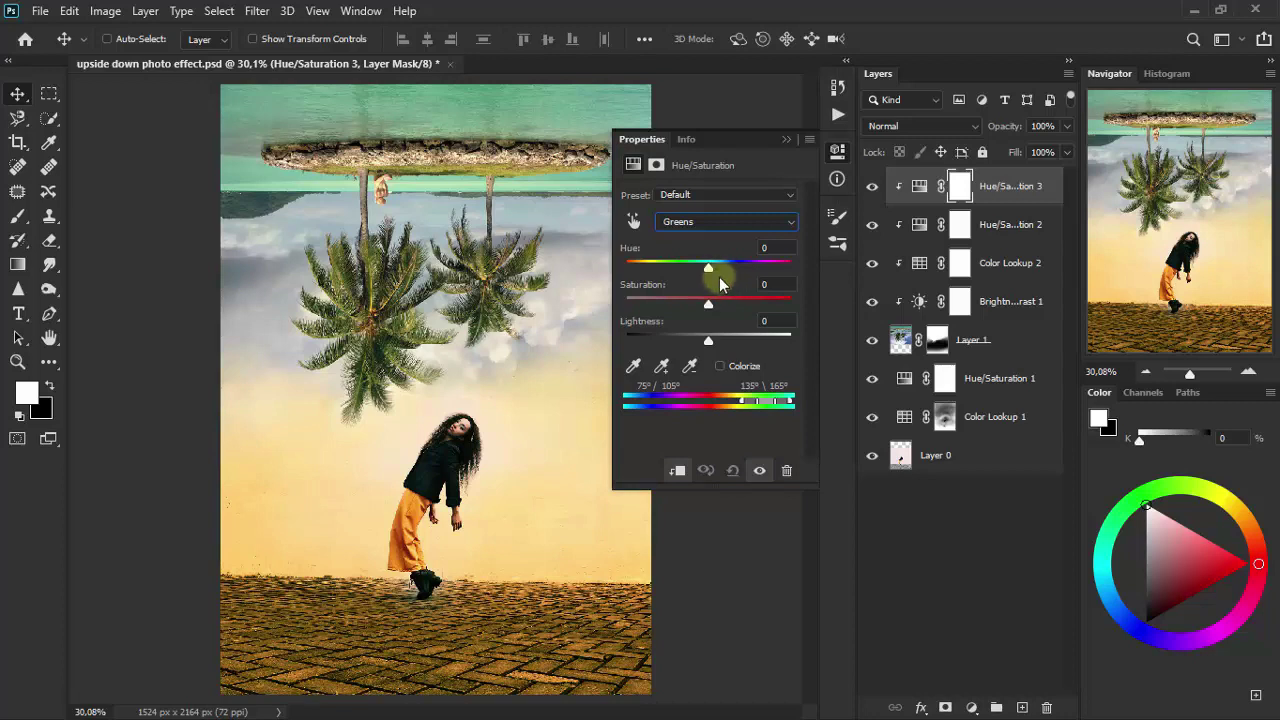
pyautogui.moveTo(708, 268); pyautogui.dragTo(699, 268)
pyautogui.write('-33')
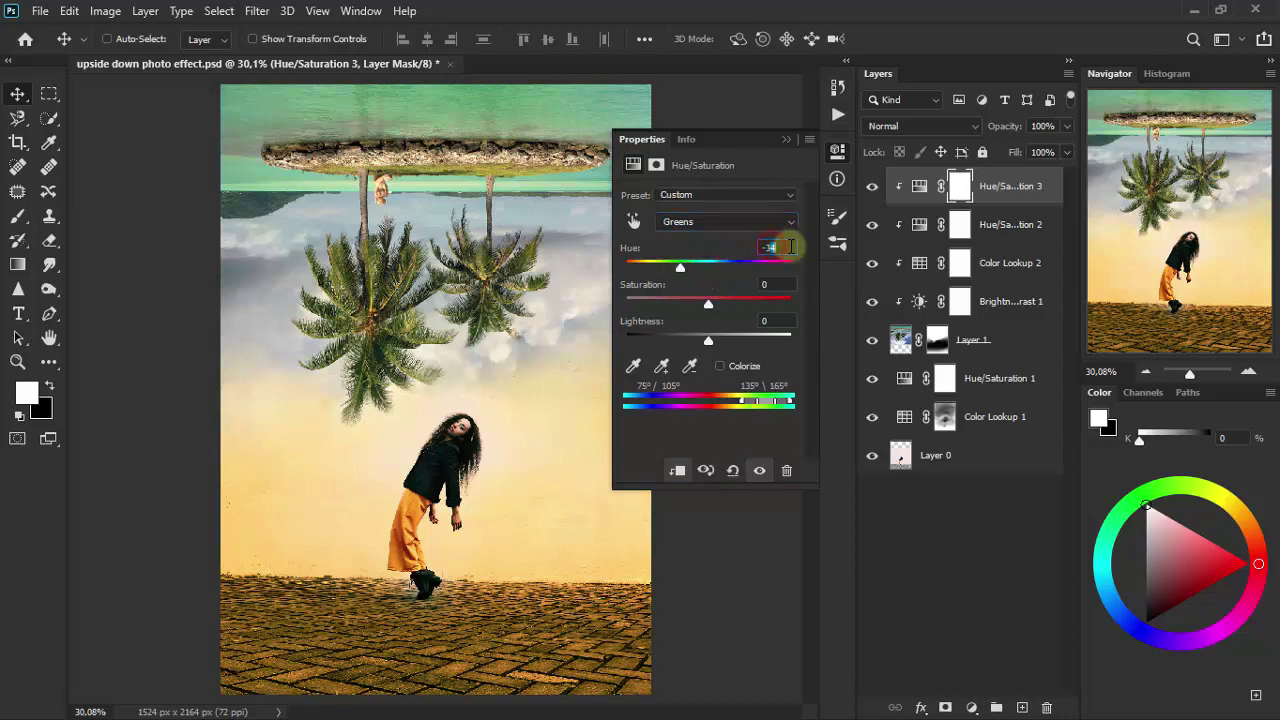
pyautogui.moveTo(713, 313); pyautogui.dragTo(736, 341)
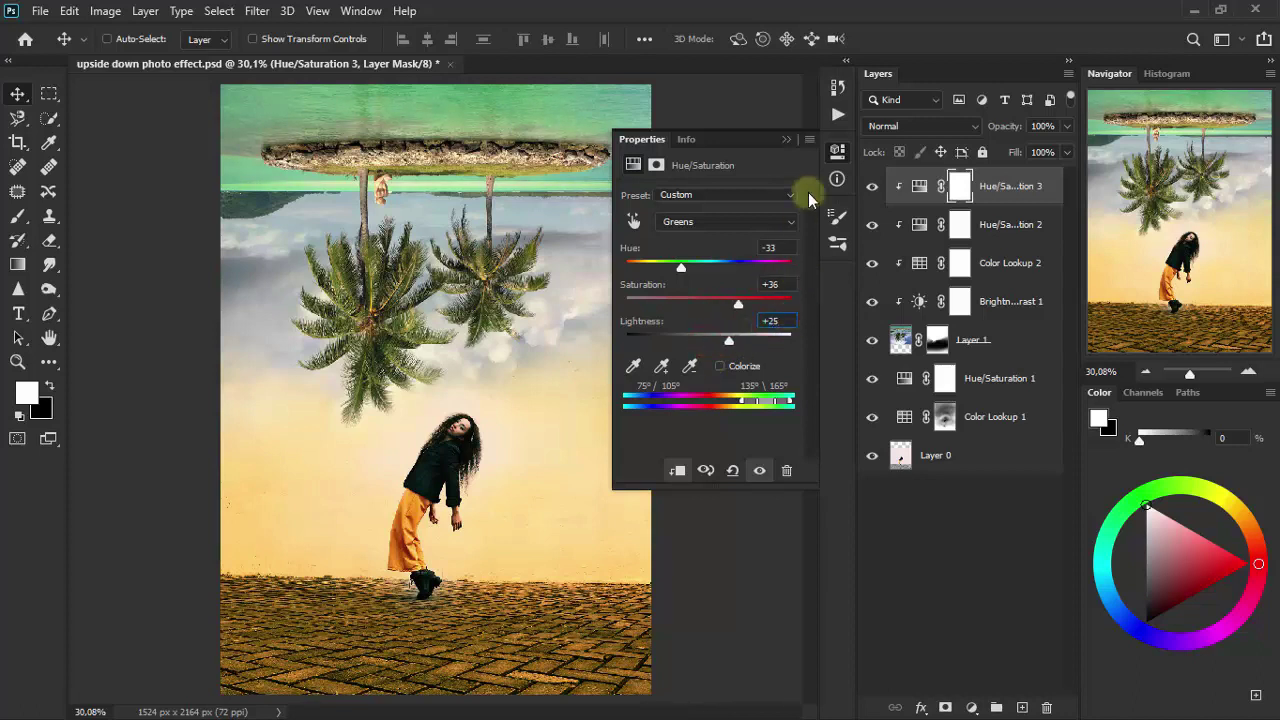
pyautogui.click(787, 139)
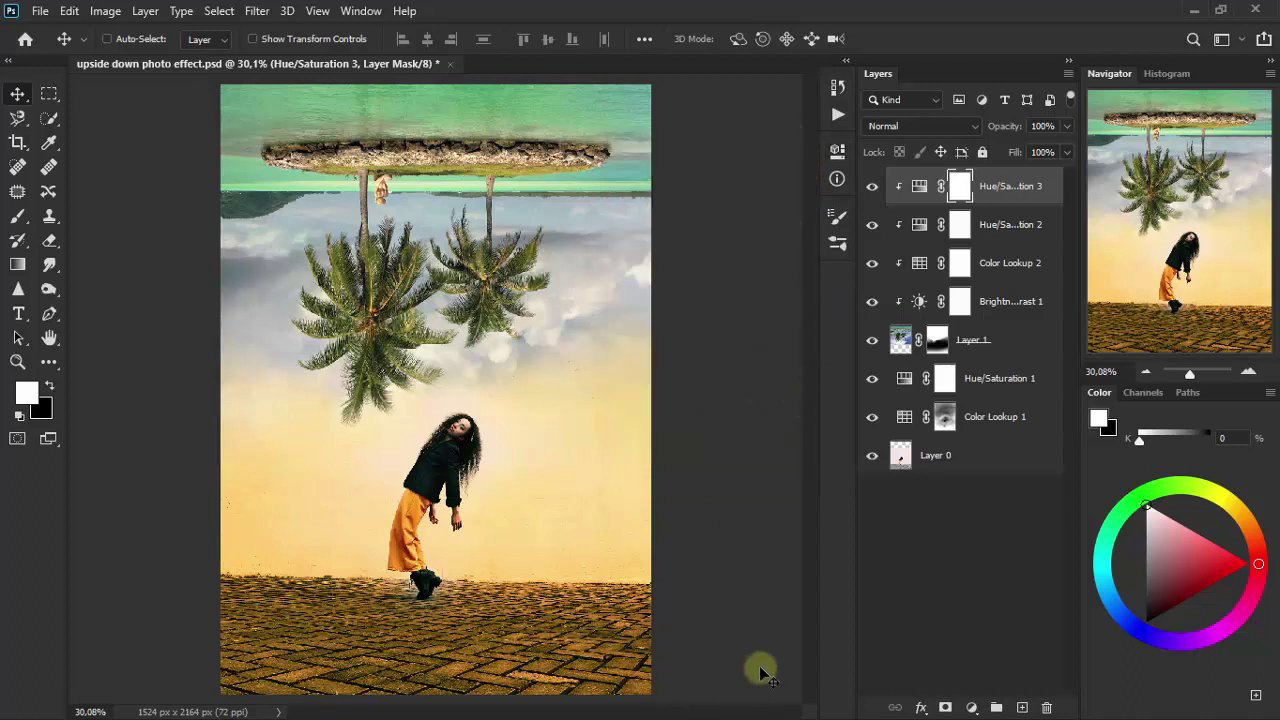
# - Add an unclipped Photo Filter adjustment layer above all layers, using the Sepia filter at a high density
pyautogui.click(968, 707)
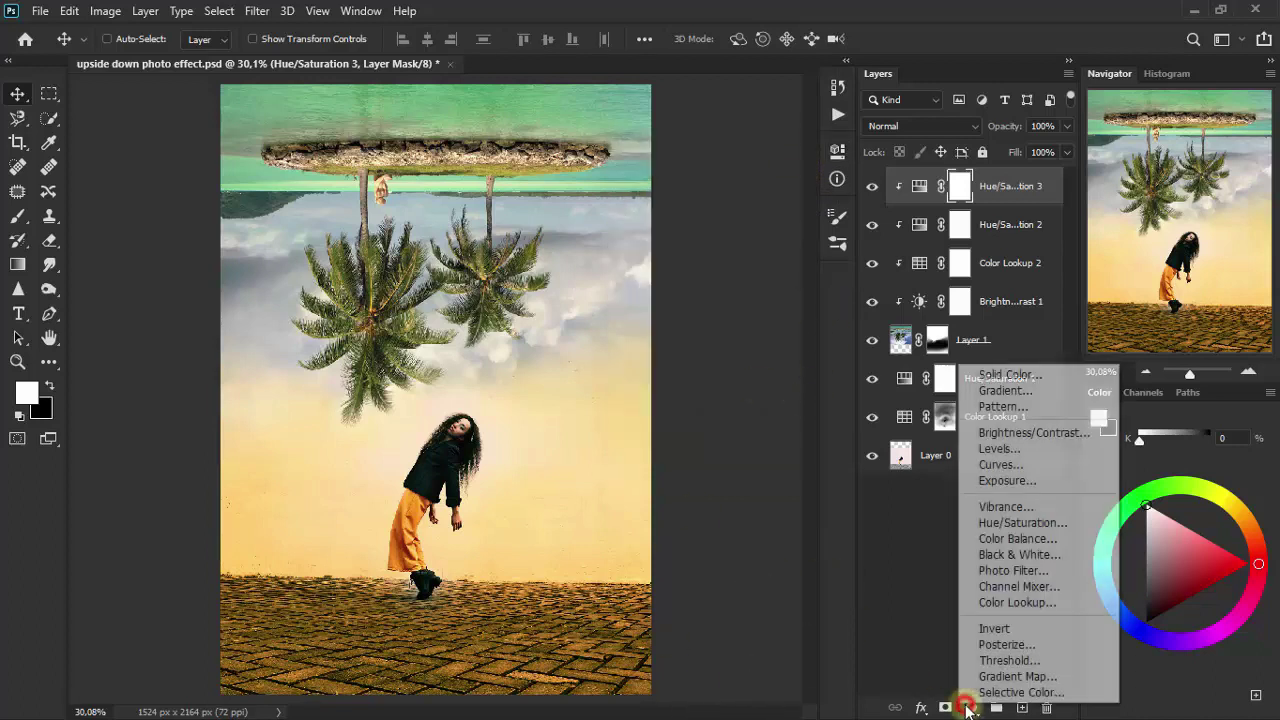
pyautogui.click(1030, 572)
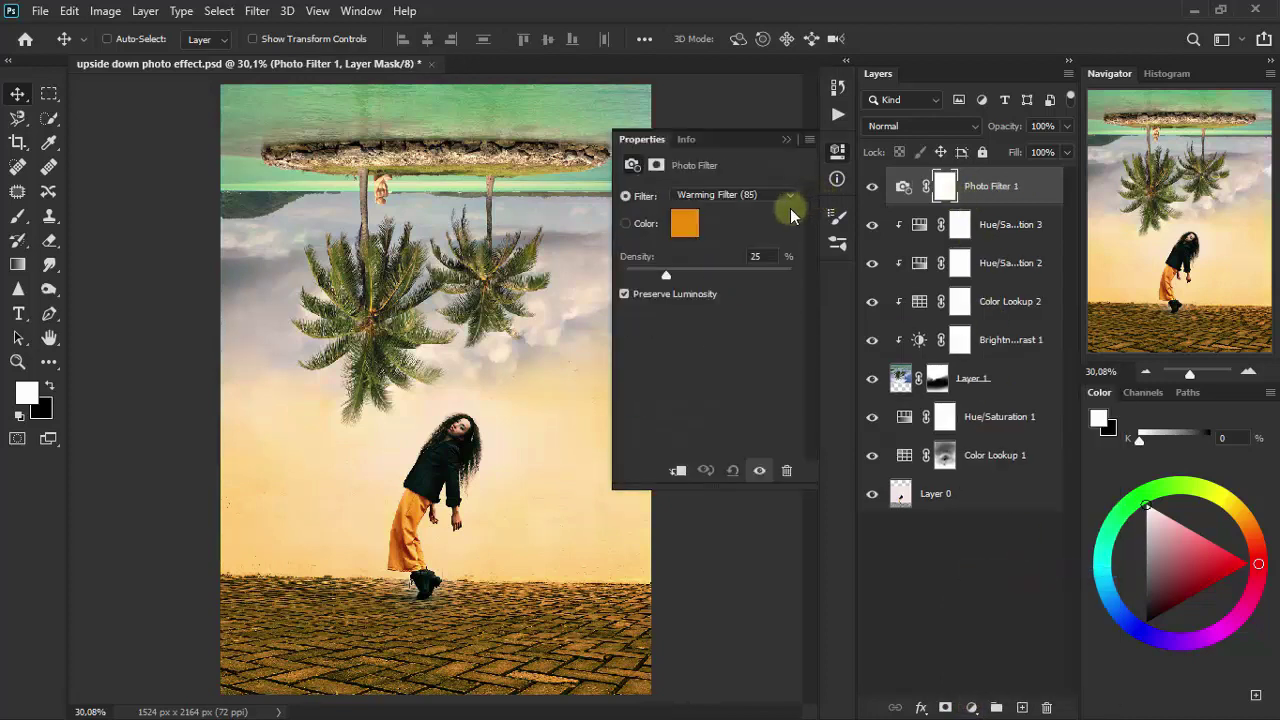
pyautogui.click(757, 194)
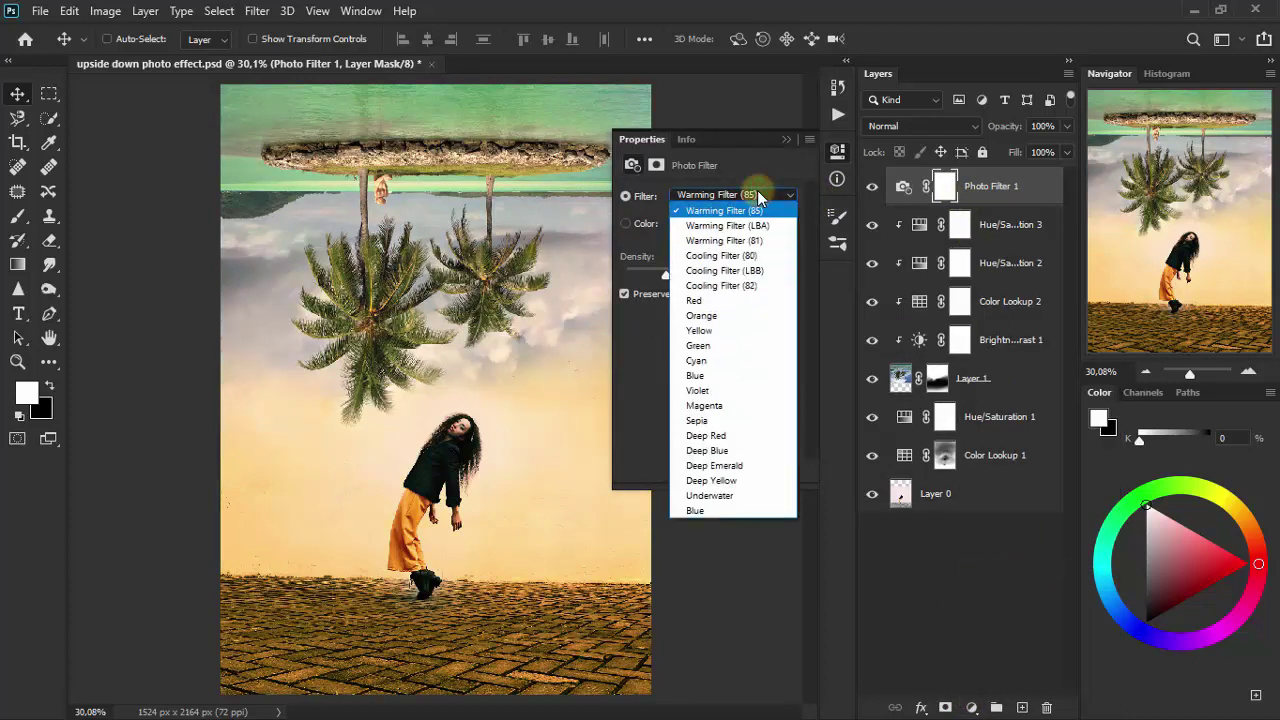
pyautogui.click(740, 421)
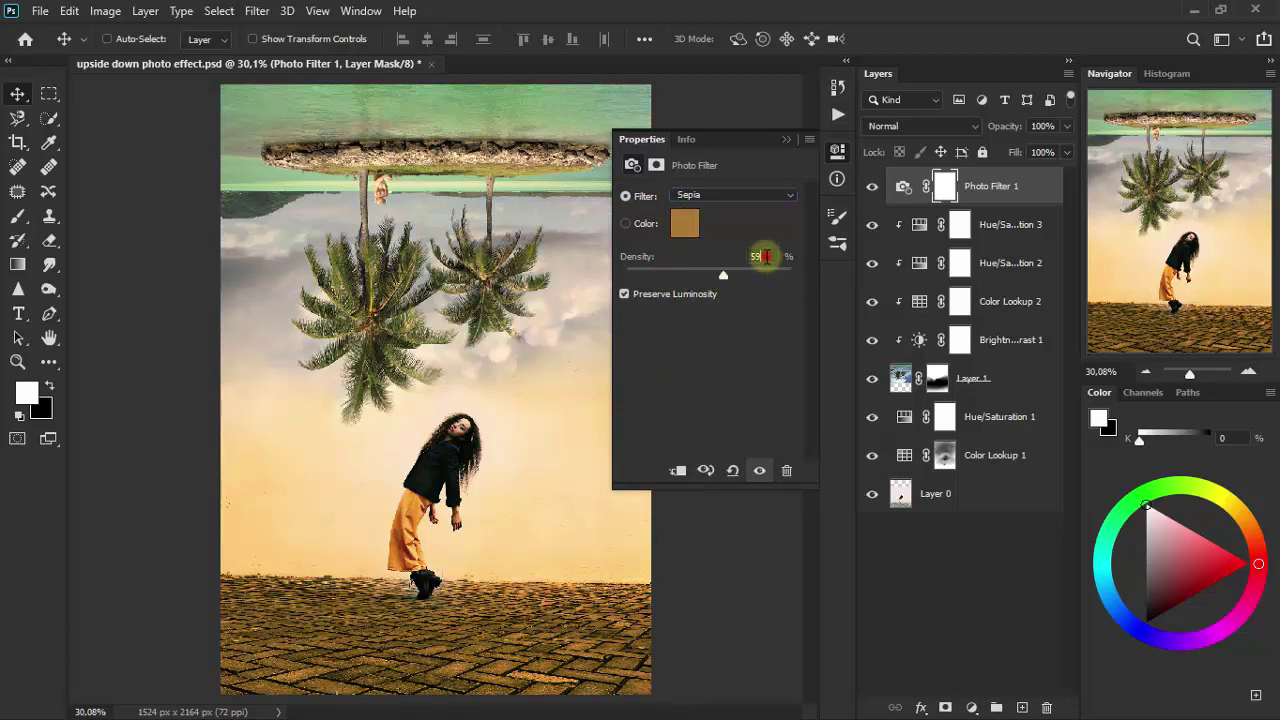
pyautogui.click(764, 256)
pyautogui.write('8')
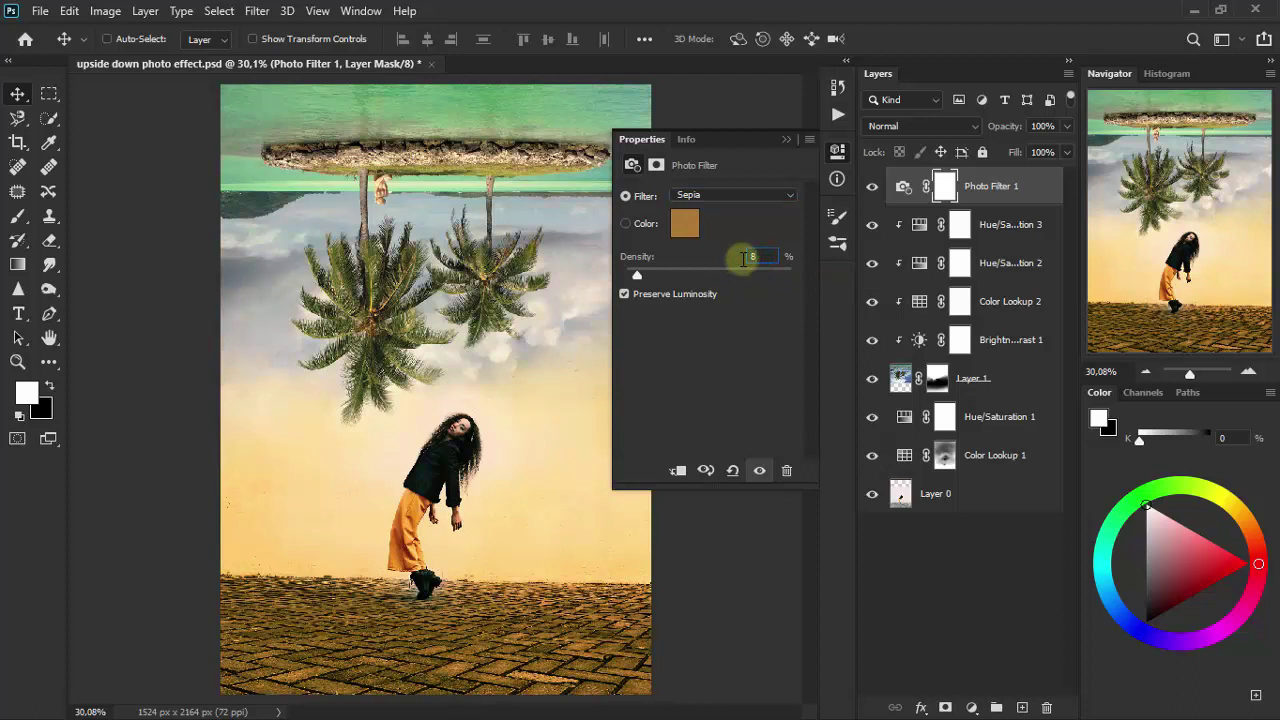
pyautogui.click(787, 137)
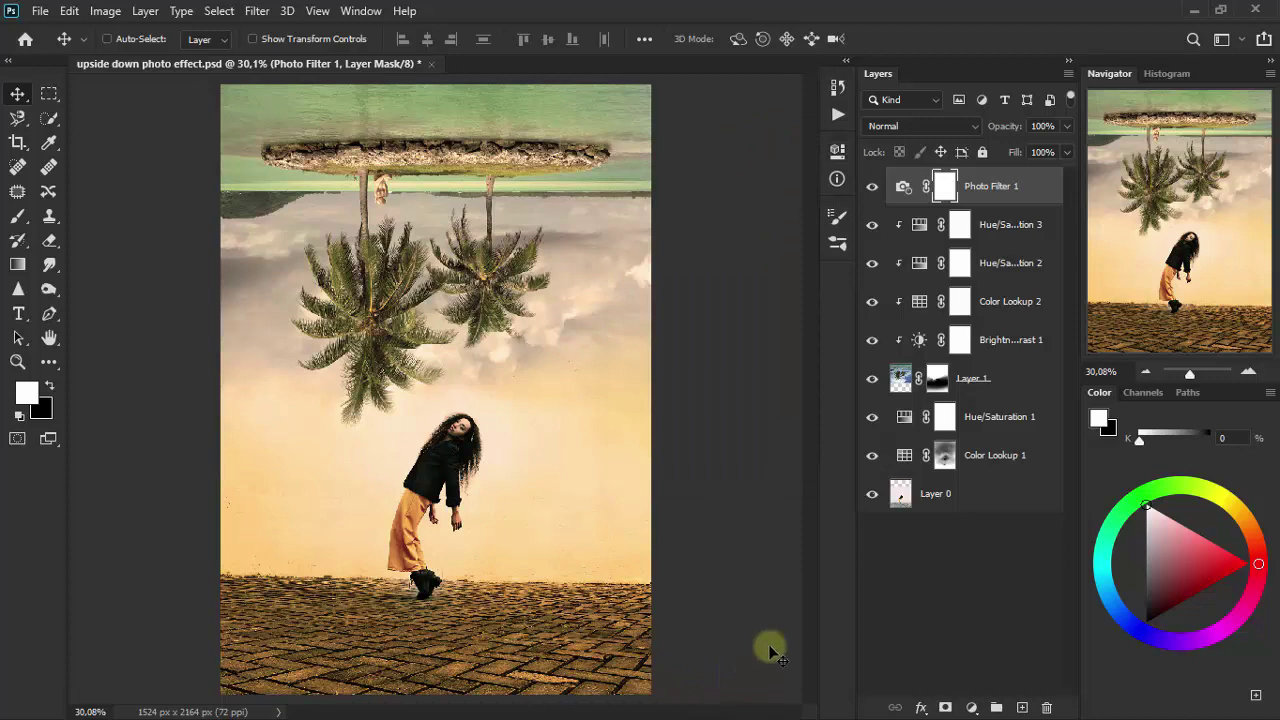
# - Add a Vibrance adjustment layer above the Photo Filter with vibrance +100 and saturation -35
pyautogui.click(972, 708)
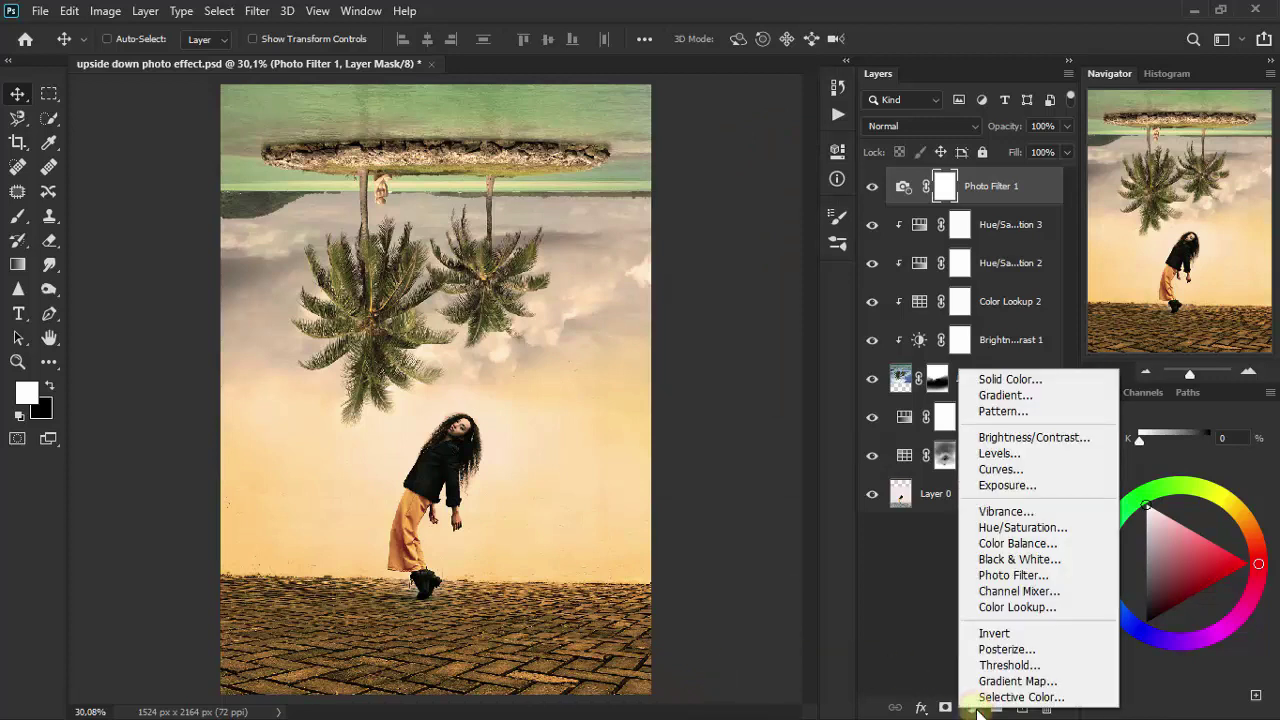
pyautogui.click(1003, 512)
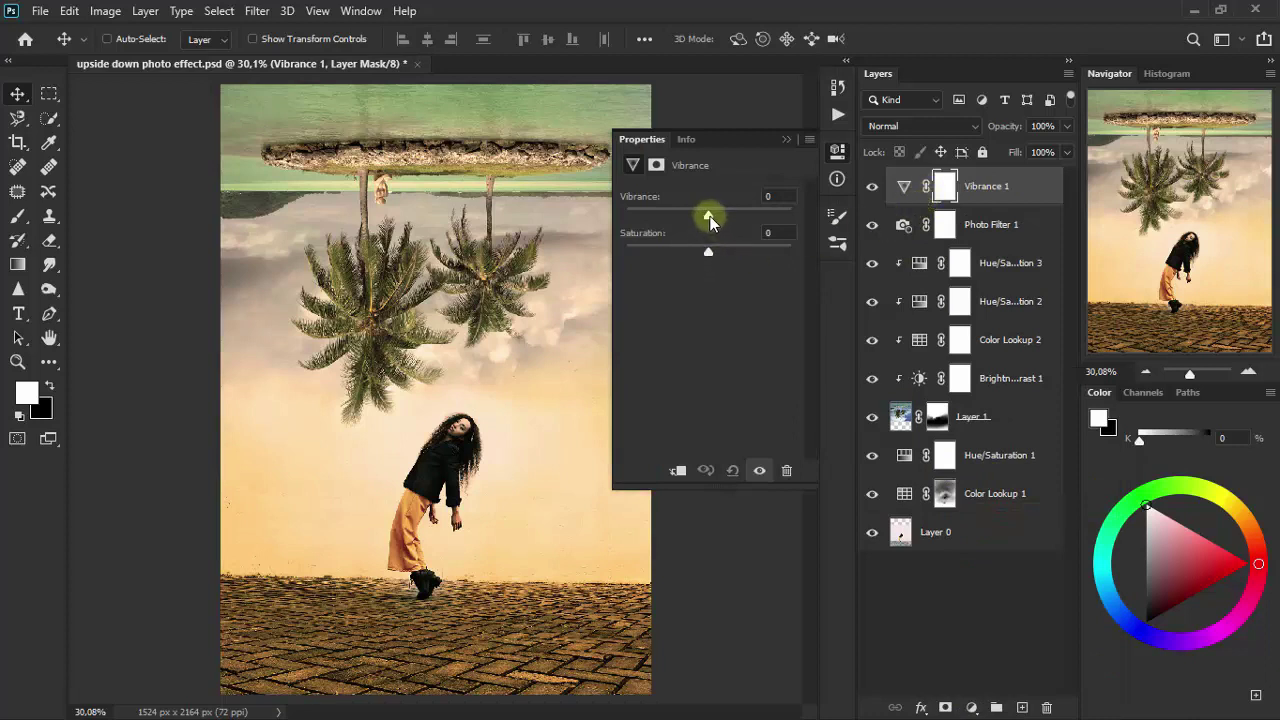
pyautogui.moveTo(708, 218); pyautogui.dragTo(790, 215)
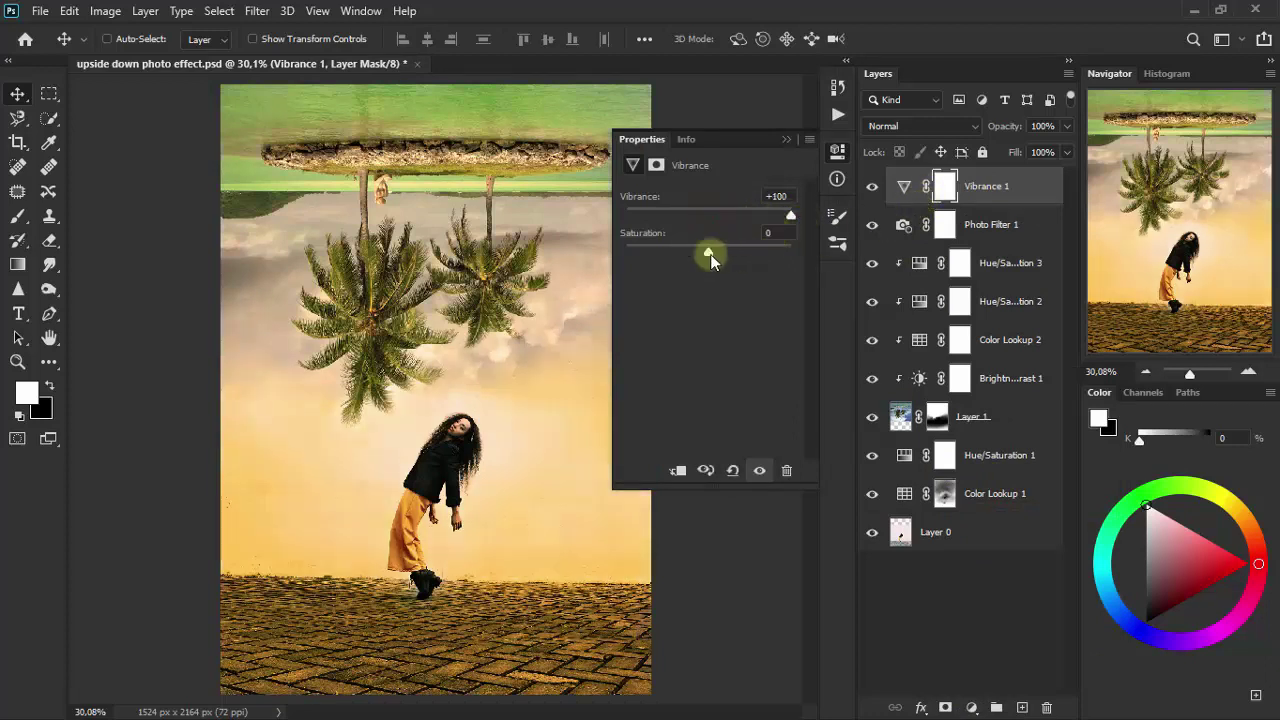
pyautogui.click(775, 232)
pyautogui.write('-3')
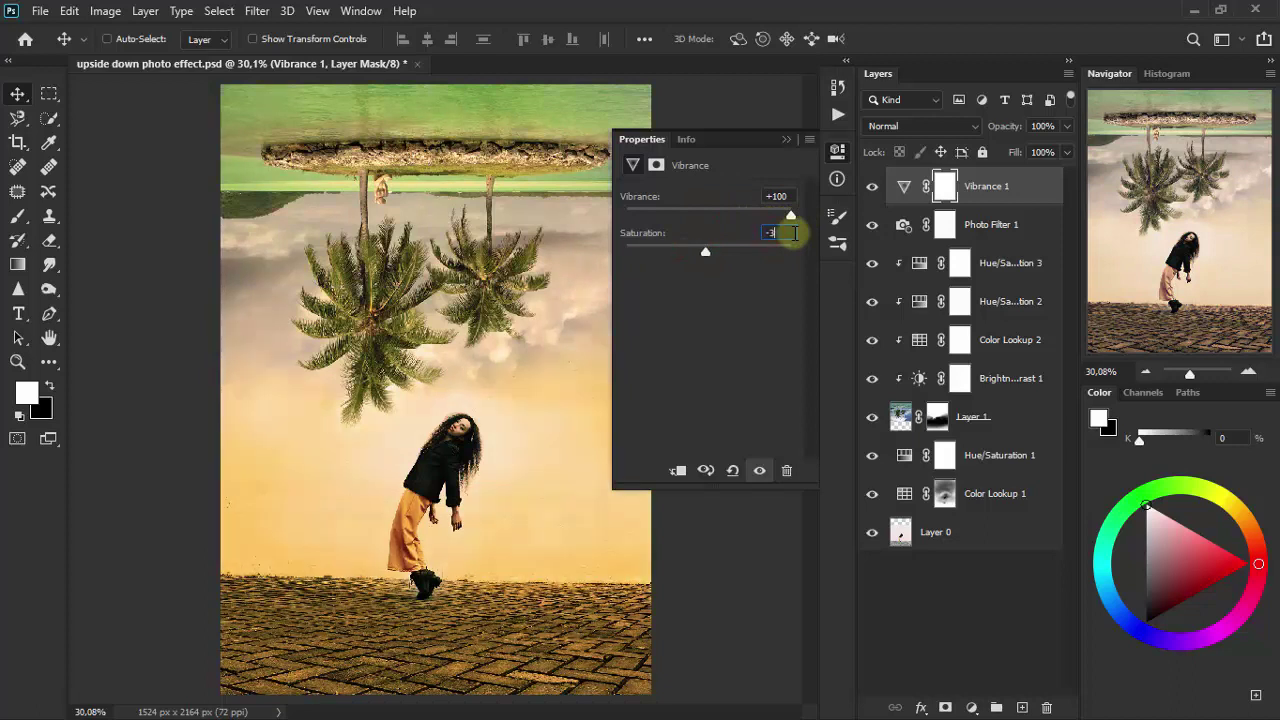
pyautogui.write('5')
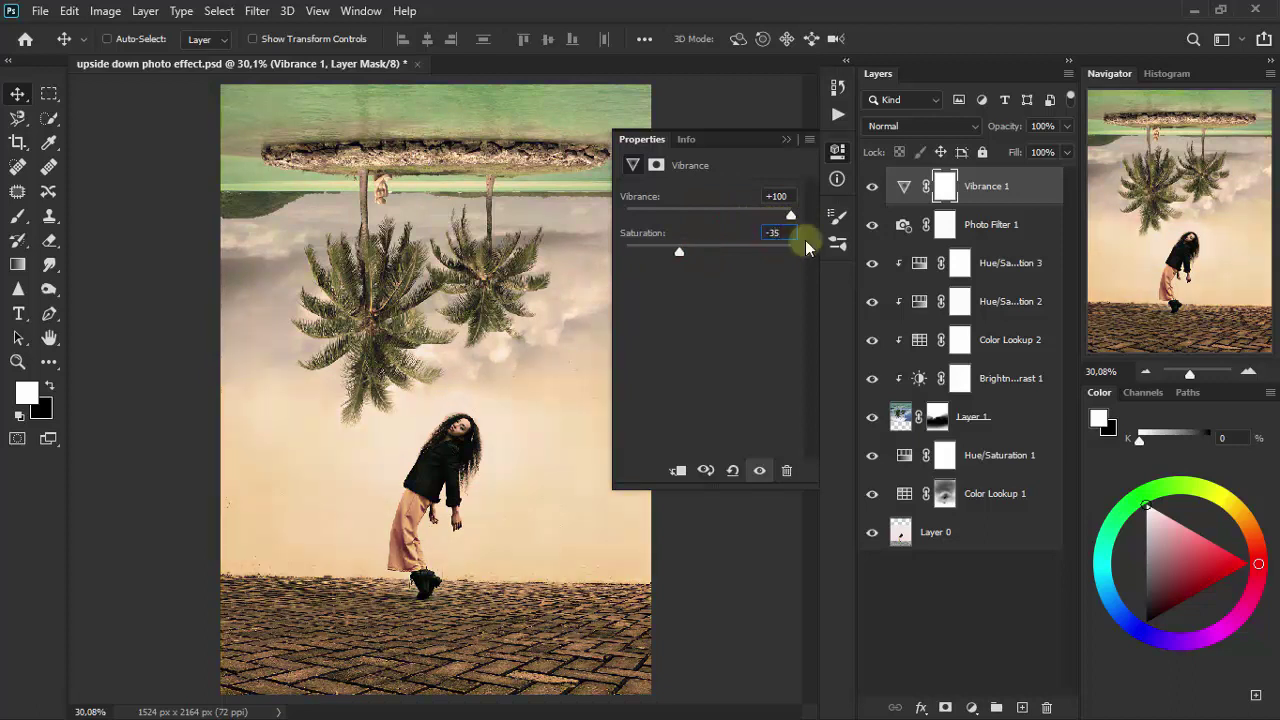
# - Add a new empty layer above the Vibrance adjustment and set the foreground colour to white
pyautogui.click(787, 140)
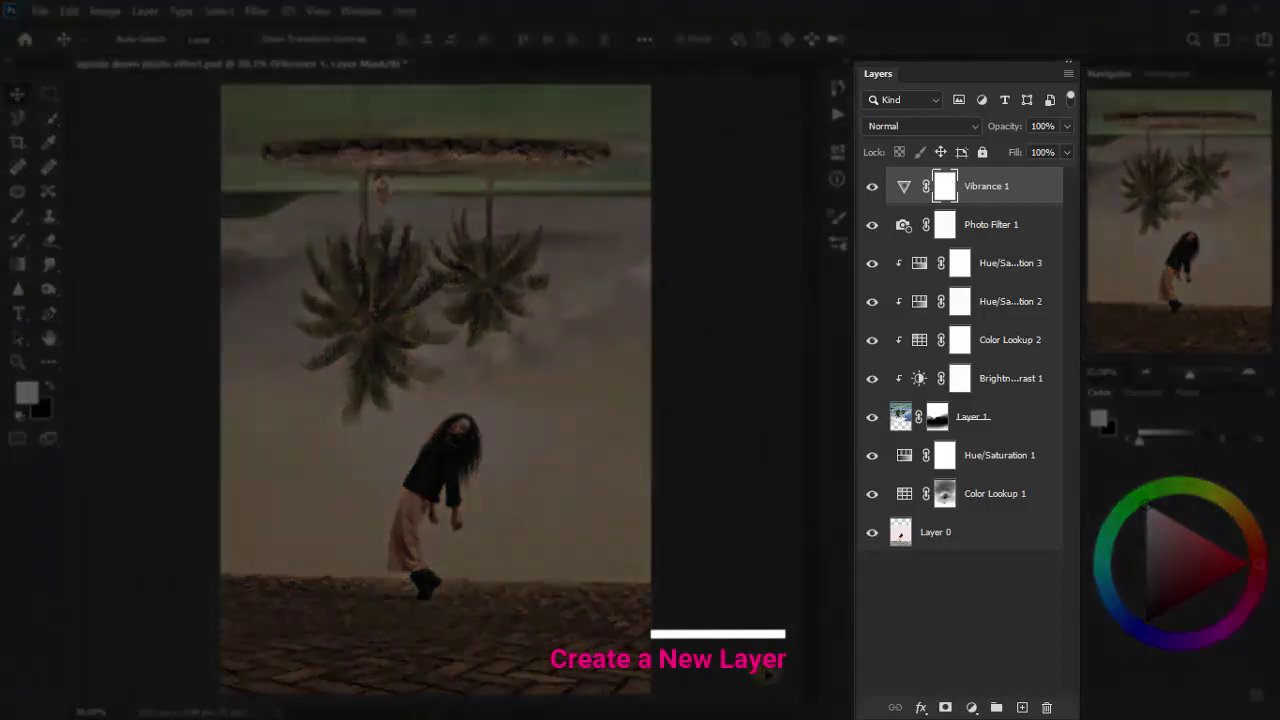
pyautogui.click(1030, 708)
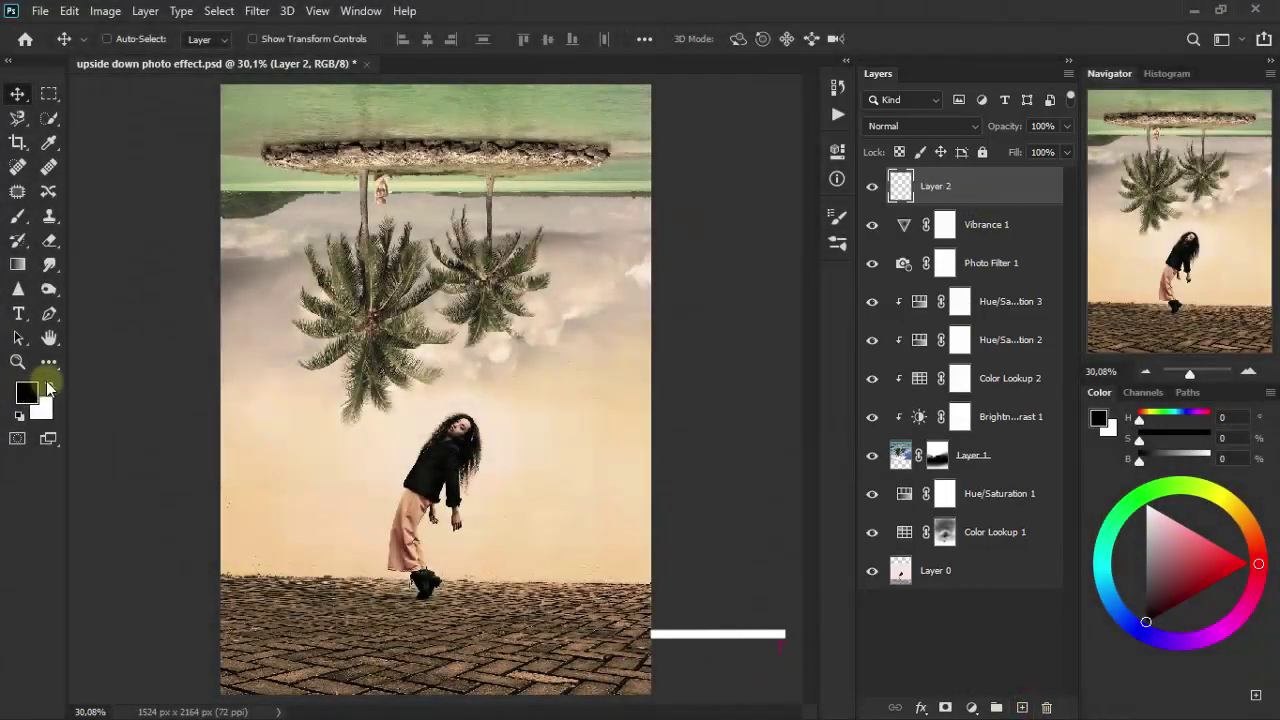
pyautogui.press('x')
pyautogui.click(30, 393)
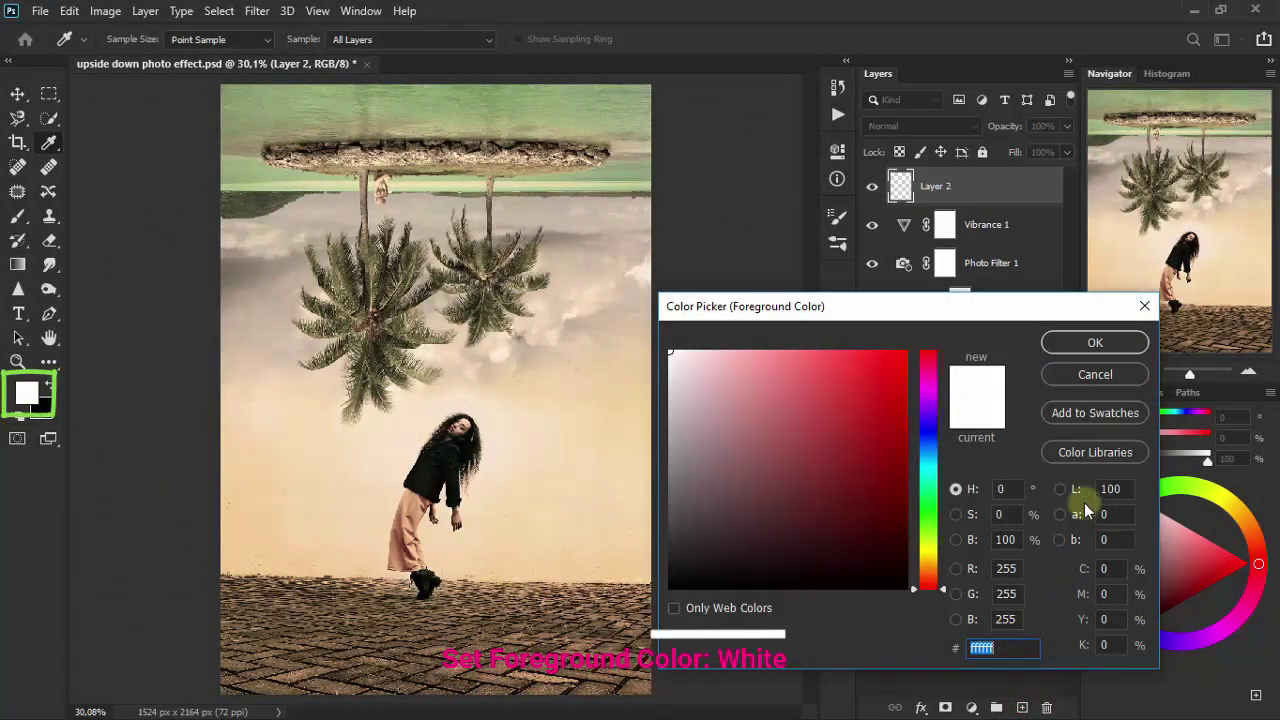
pyautogui.click(1112, 349)
# - Draw a filled white circle on the new layer between the palm crowns and the girl's head with the Ellipse tool
pyautogui.click(50, 362)
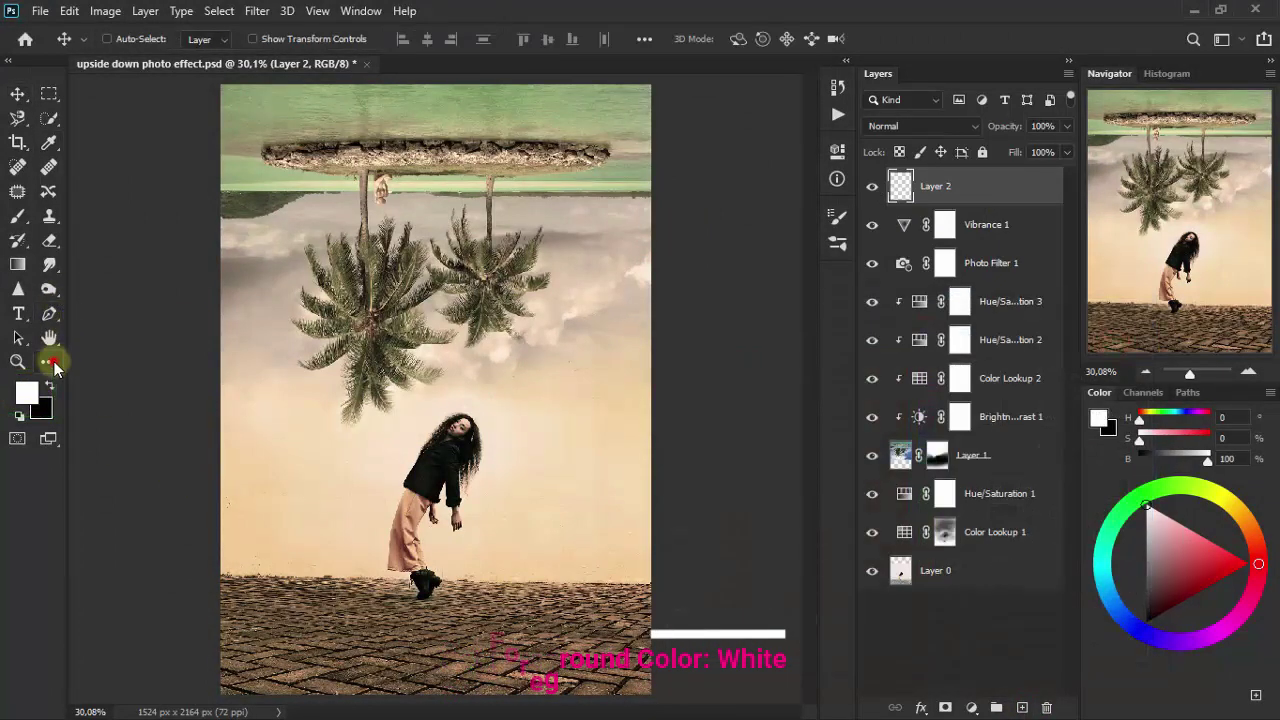
pyautogui.click(140, 641)
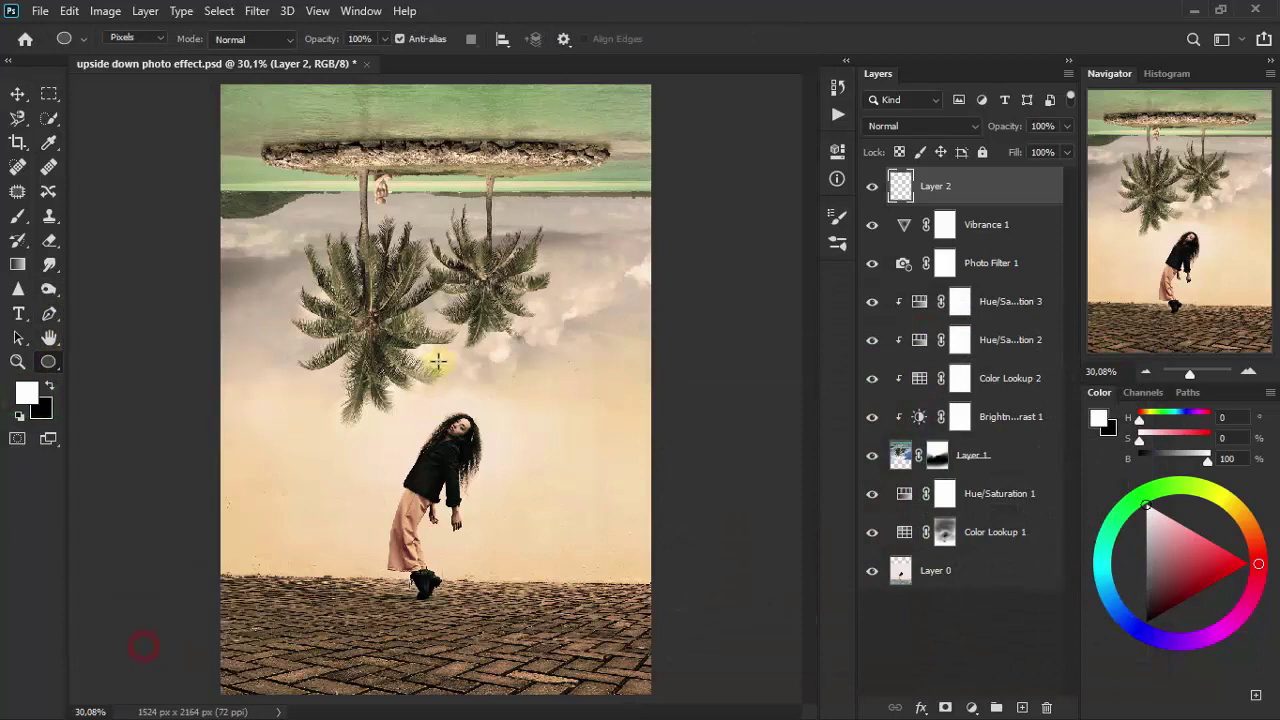
pyautogui.moveTo(404, 355); pyautogui.dragTo(484, 440)
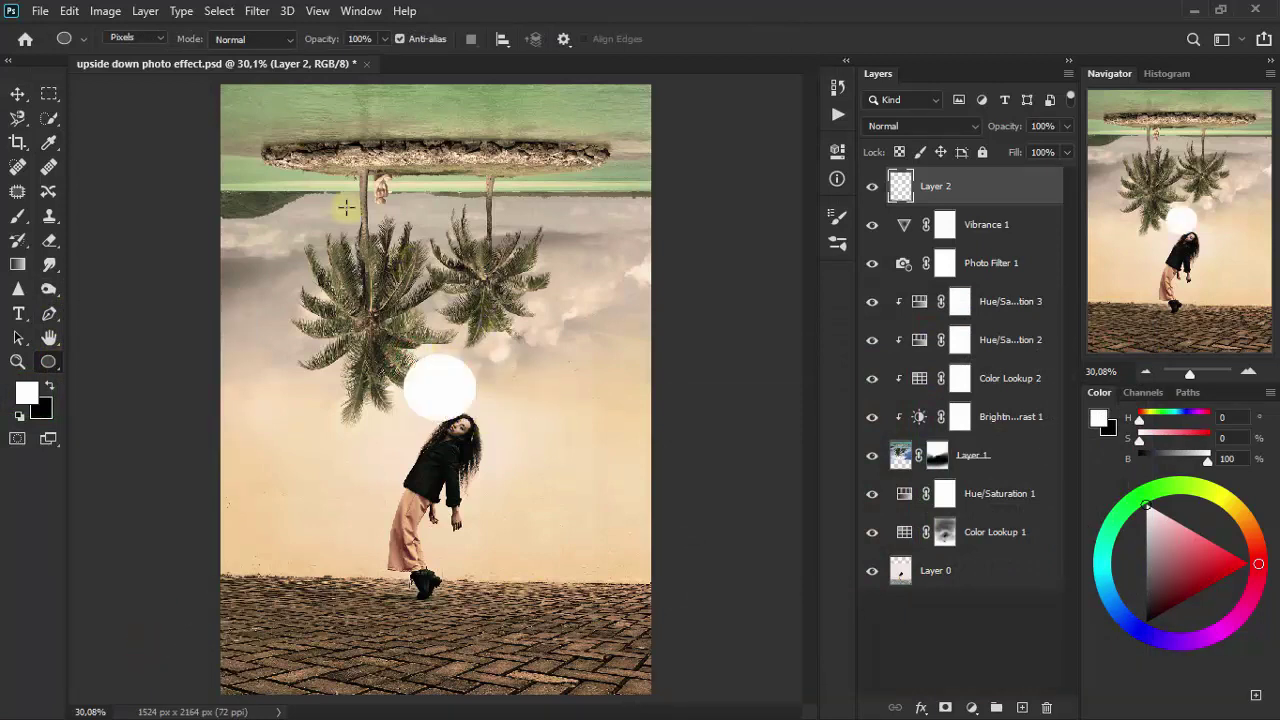
# - Apply a Gaussian Blur with a radius of about 84.1 pixels to the white circle
pyautogui.click(257, 11)
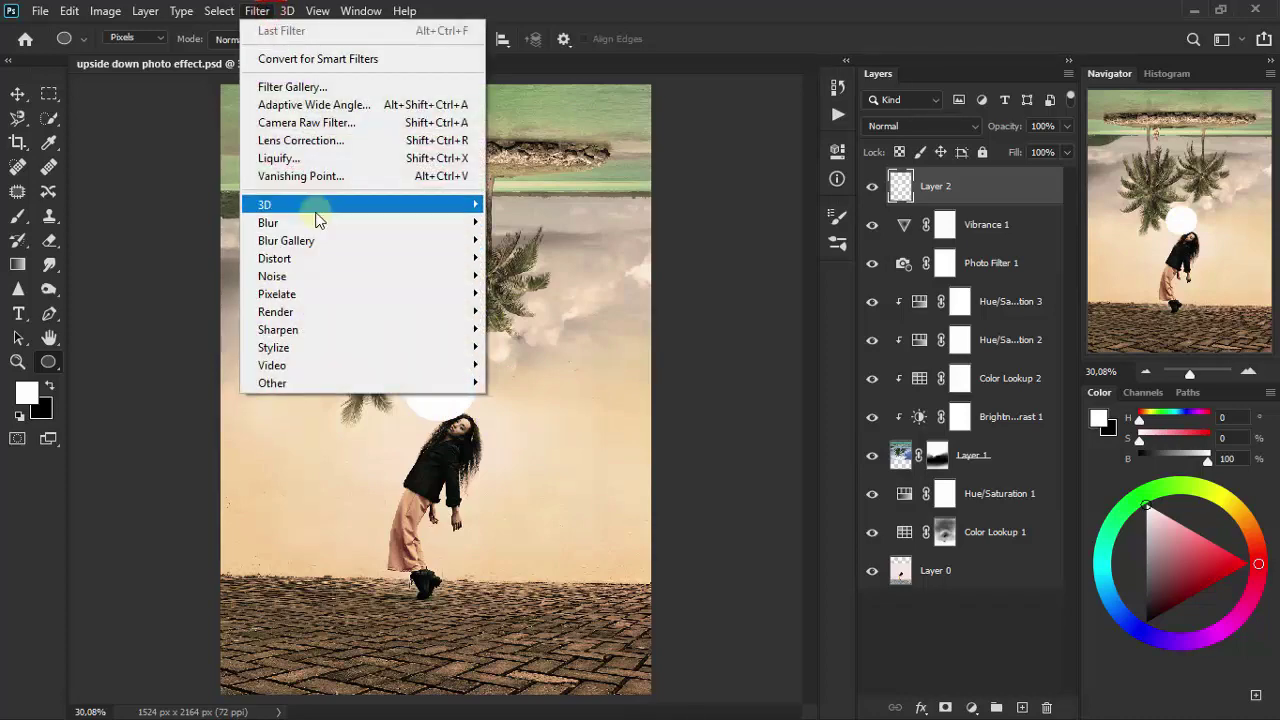
pyautogui.moveTo(330, 222)
pyautogui.click(517, 293)
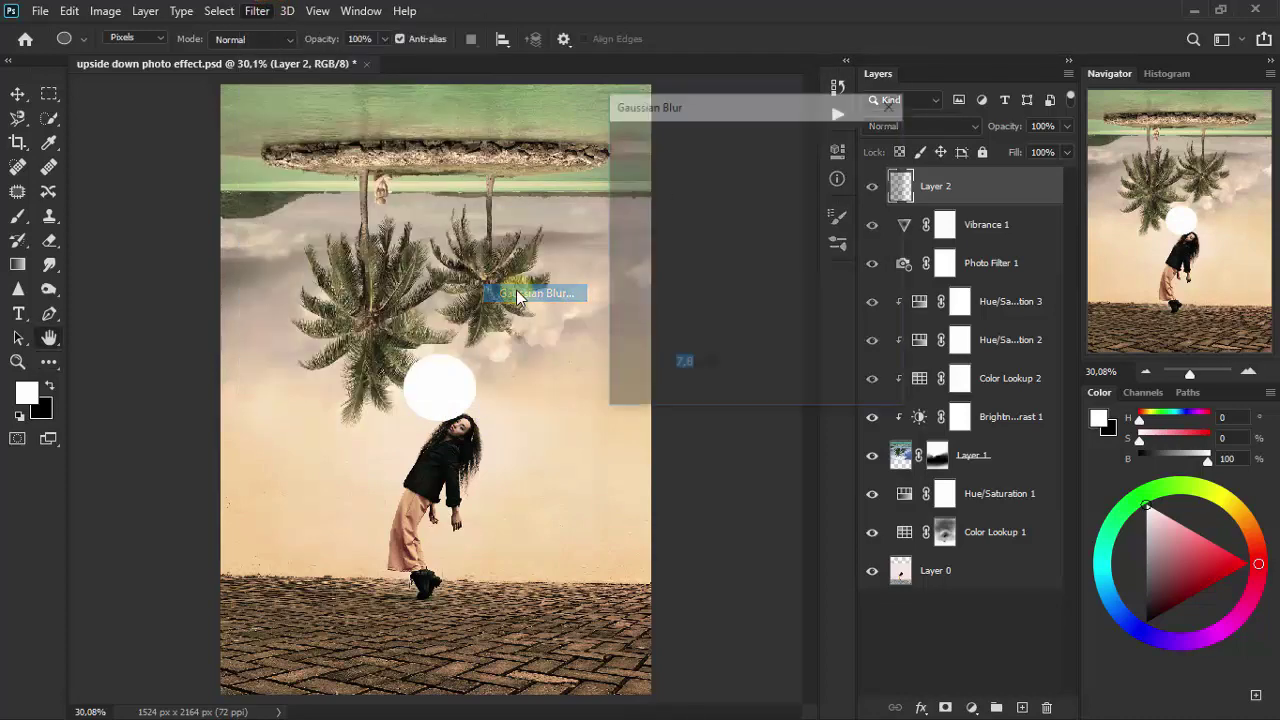
pyautogui.moveTo(690, 397); pyautogui.dragTo(733, 391)
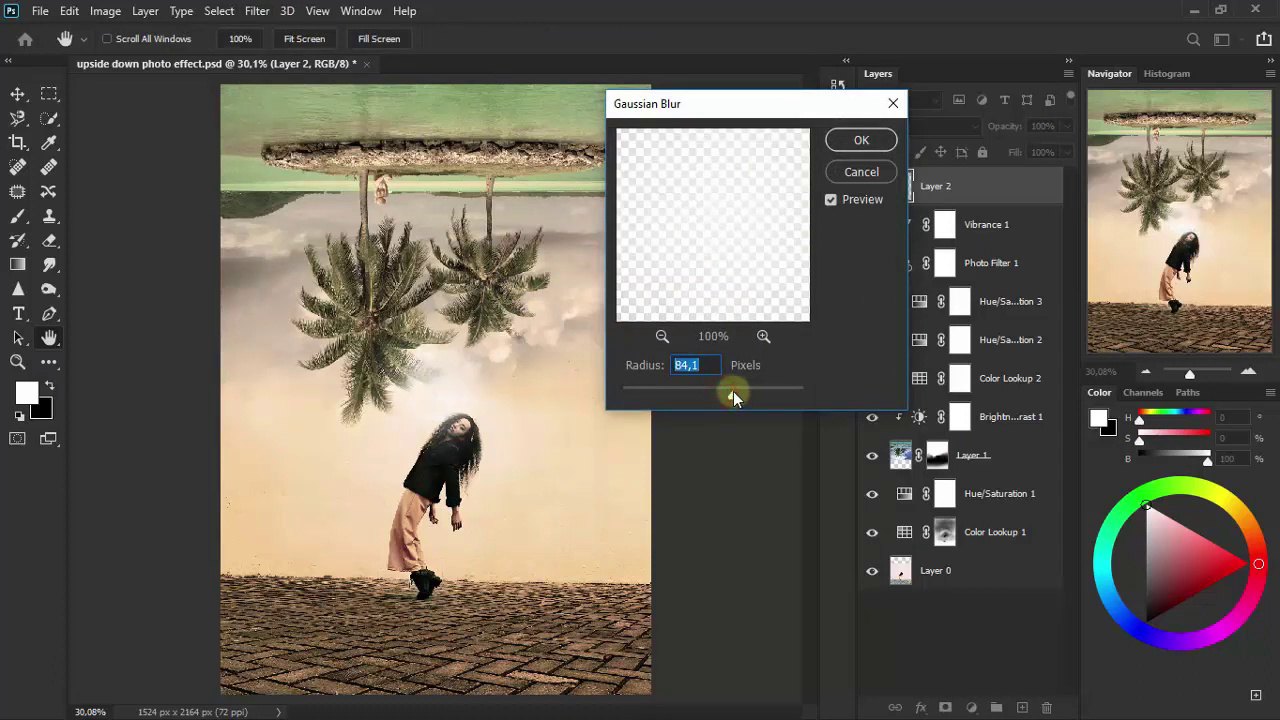
pyautogui.click(858, 141)
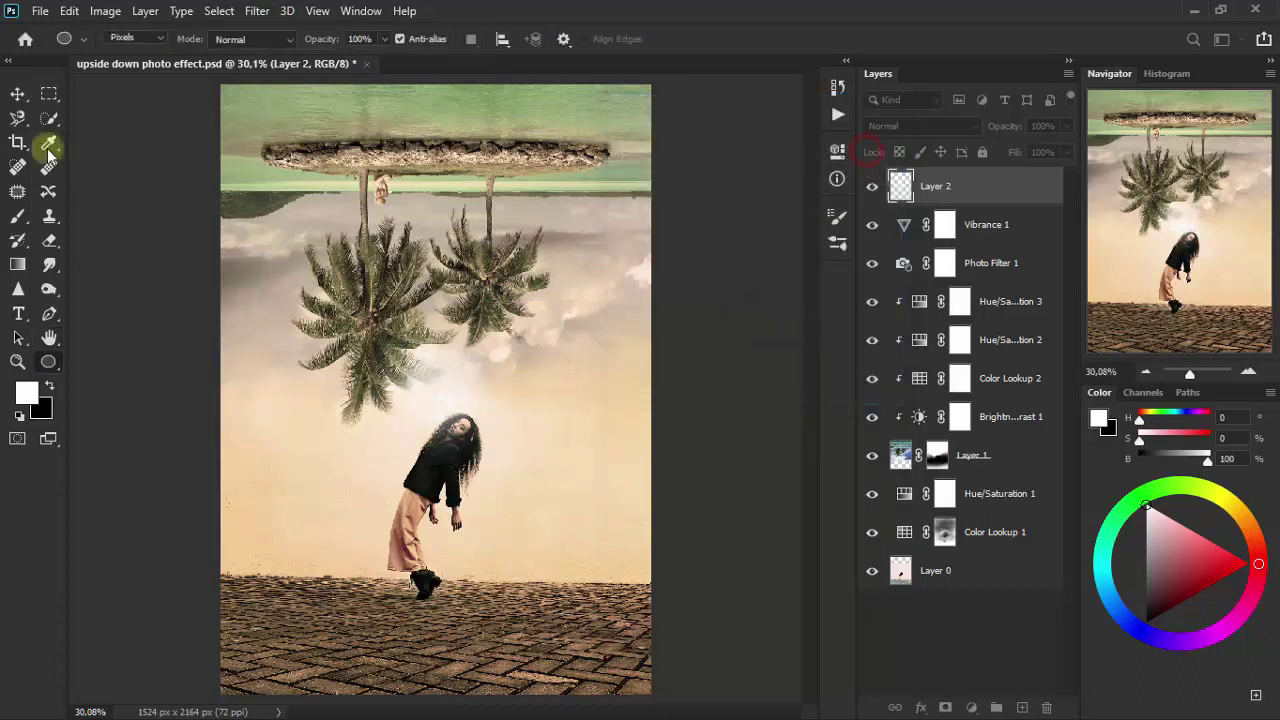
# - Adjust the blurred glow's position slightly near the girl's head and set its layer to Overlay blending
pyautogui.click(17, 94)
pyautogui.moveTo(448, 432)
pyautogui.mouseDown()
pyautogui.moveTo(445, 394)
pyautogui.moveTo(449, 421)
pyautogui.mouseUp()
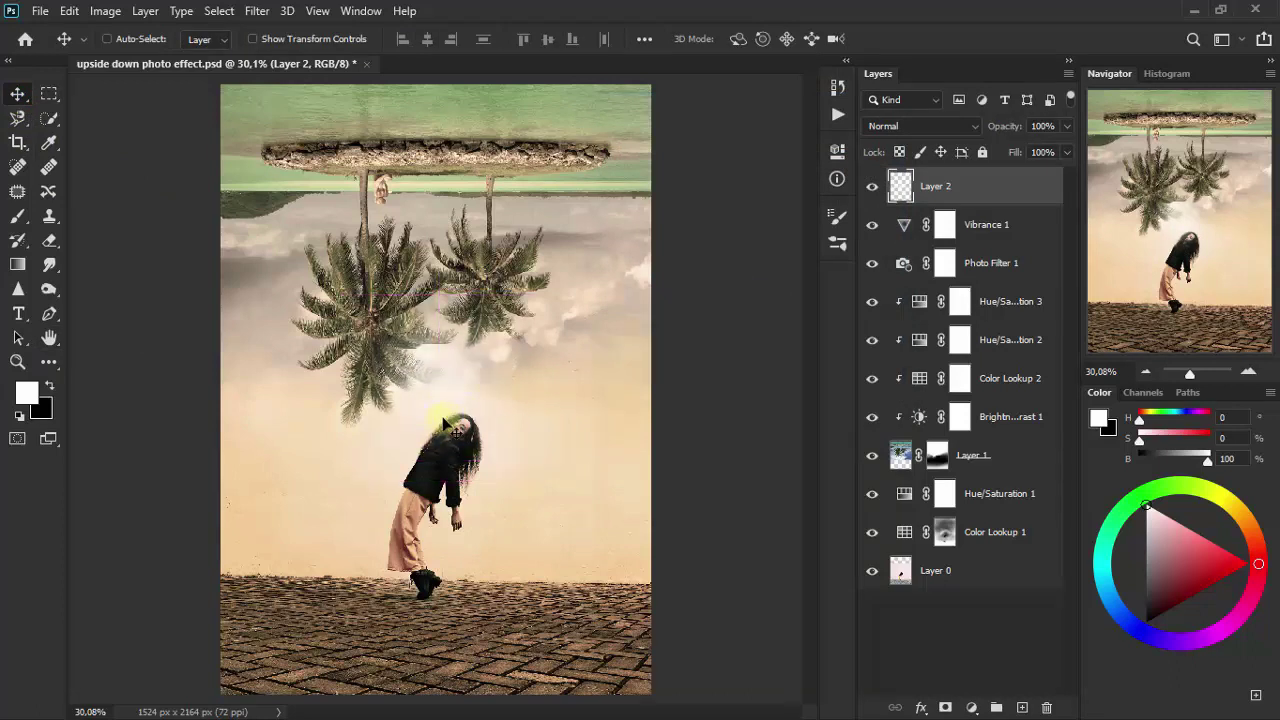
pyautogui.click(916, 130)
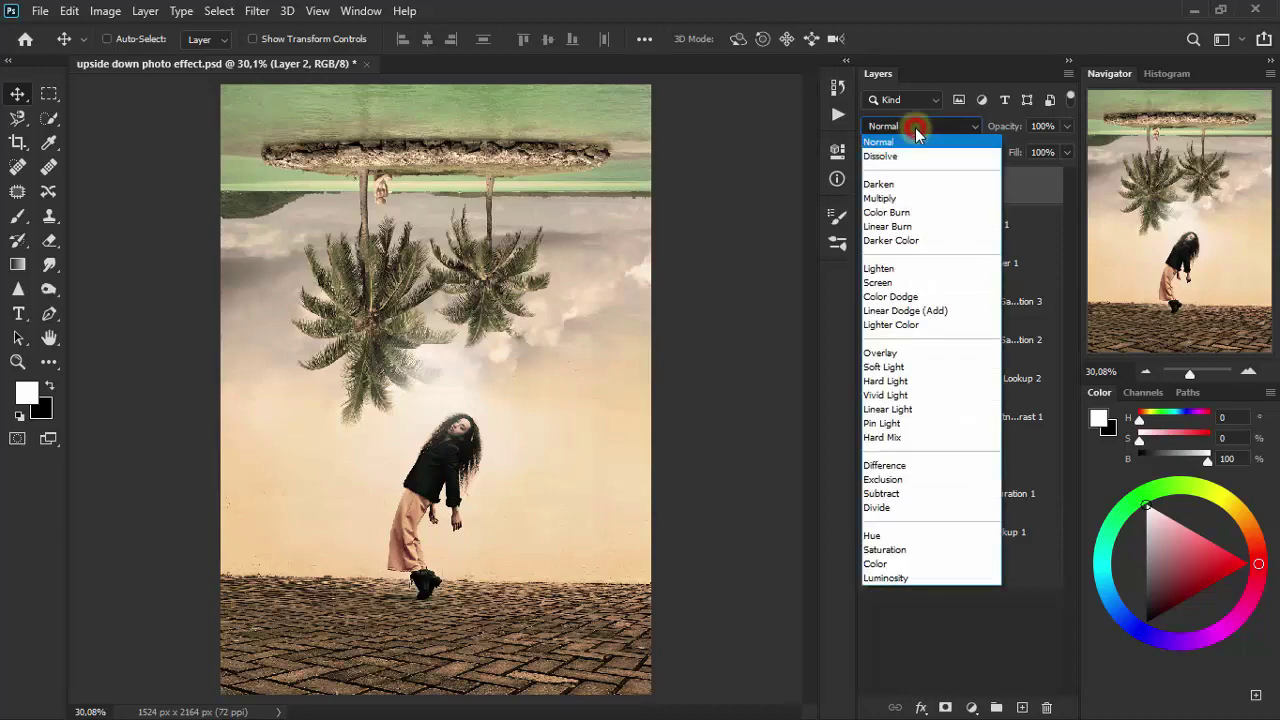
pyautogui.click(908, 356)
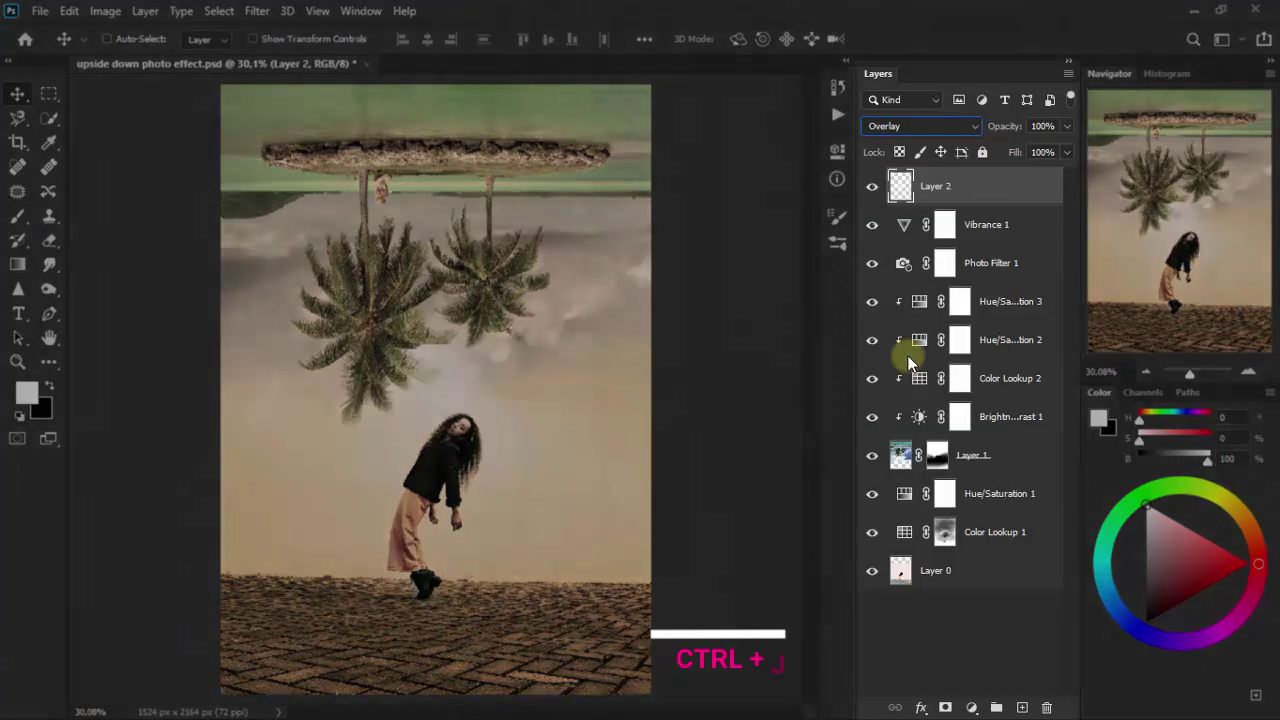
# - Duplicate the glow layer, set the copy's blend mode to Screen and compare the image with and without it
pyautogui.hotkey('ctrl', 'j')
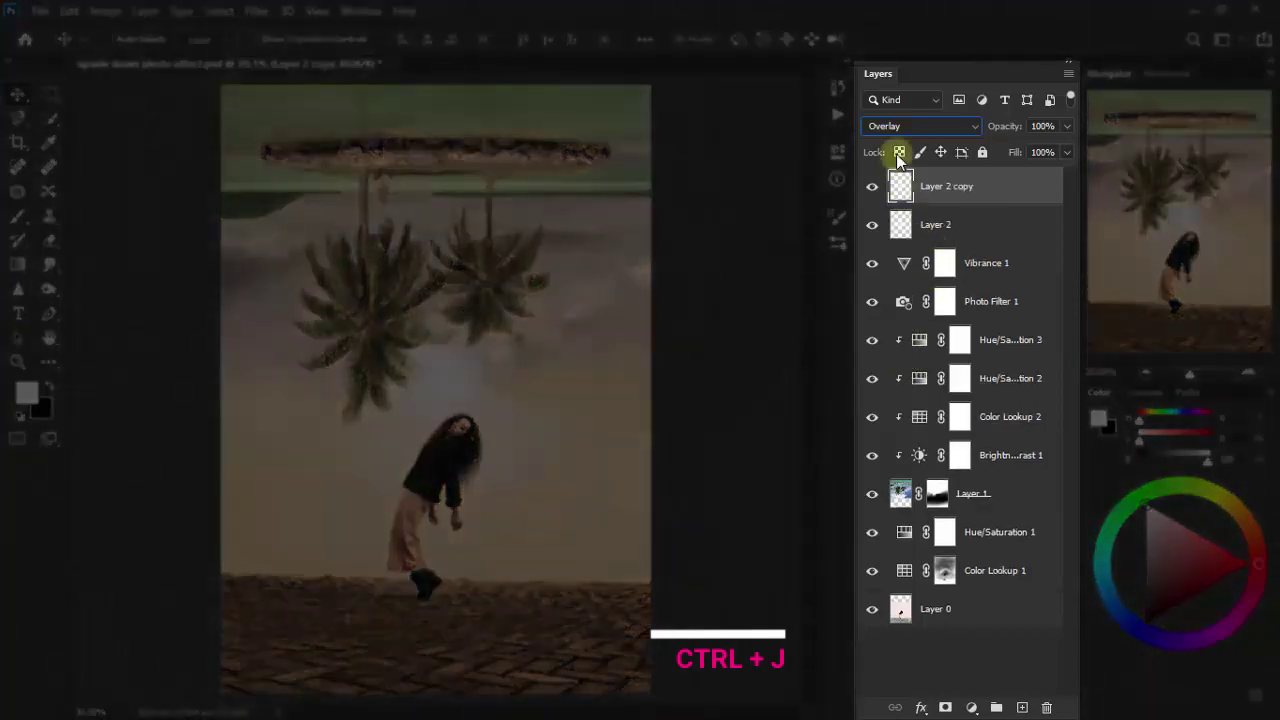
pyautogui.click(911, 127)
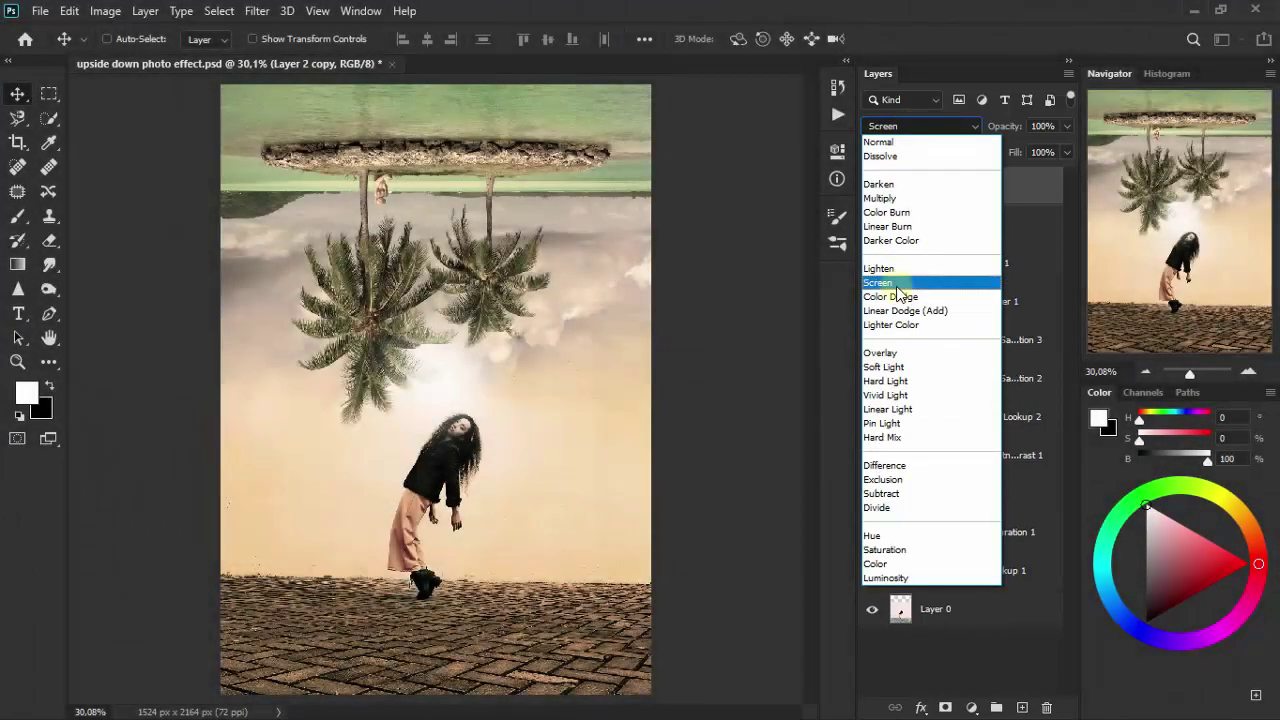
pyautogui.click(899, 287)
pyautogui.click(871, 186)
pyautogui.click(871, 186)
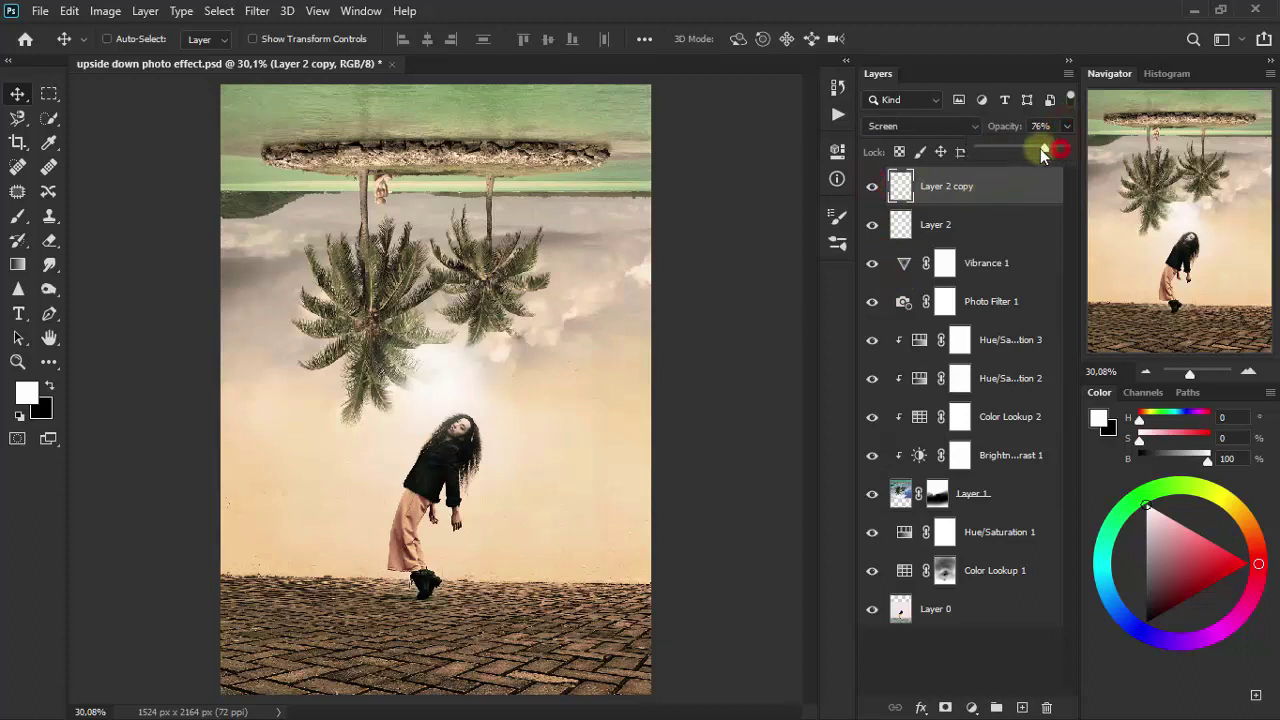
# - Lower the duplicated glow layer's opacity to 61% and check its effect by toggling its visibility
pyautogui.moveTo(1042, 151); pyautogui.dragTo(1033, 151)
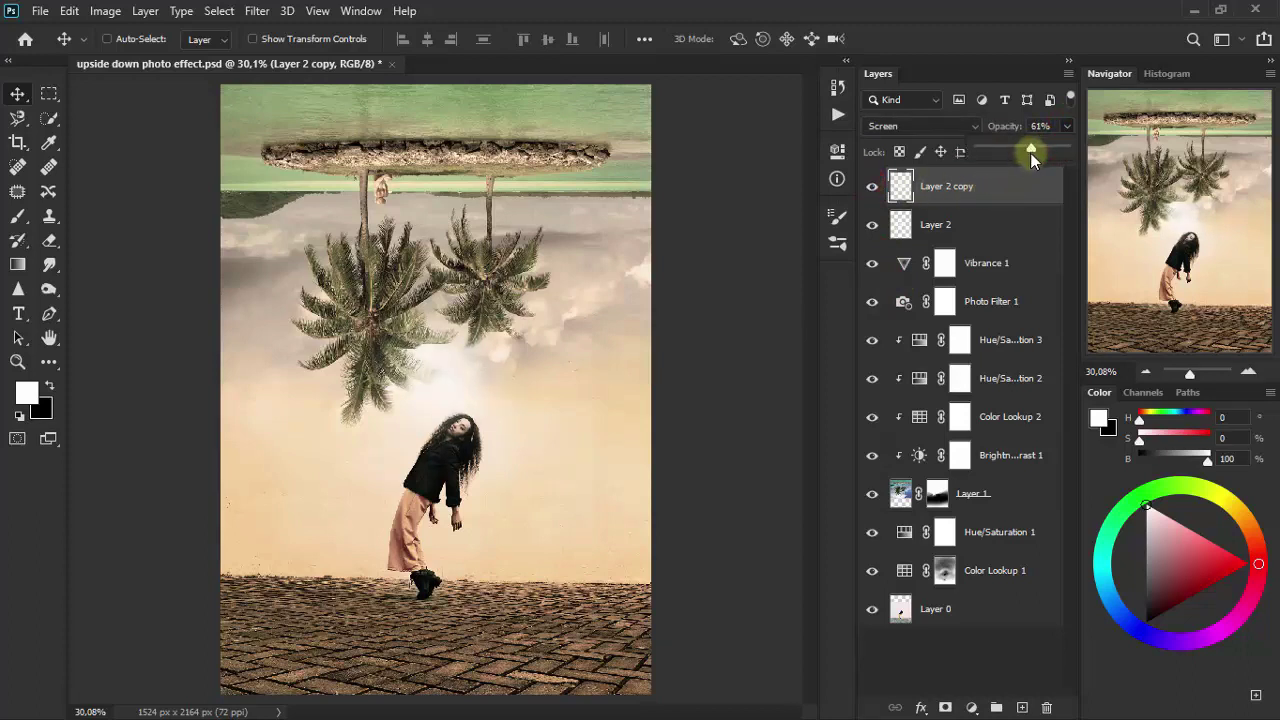
pyautogui.click(872, 188)
pyautogui.click(872, 188)
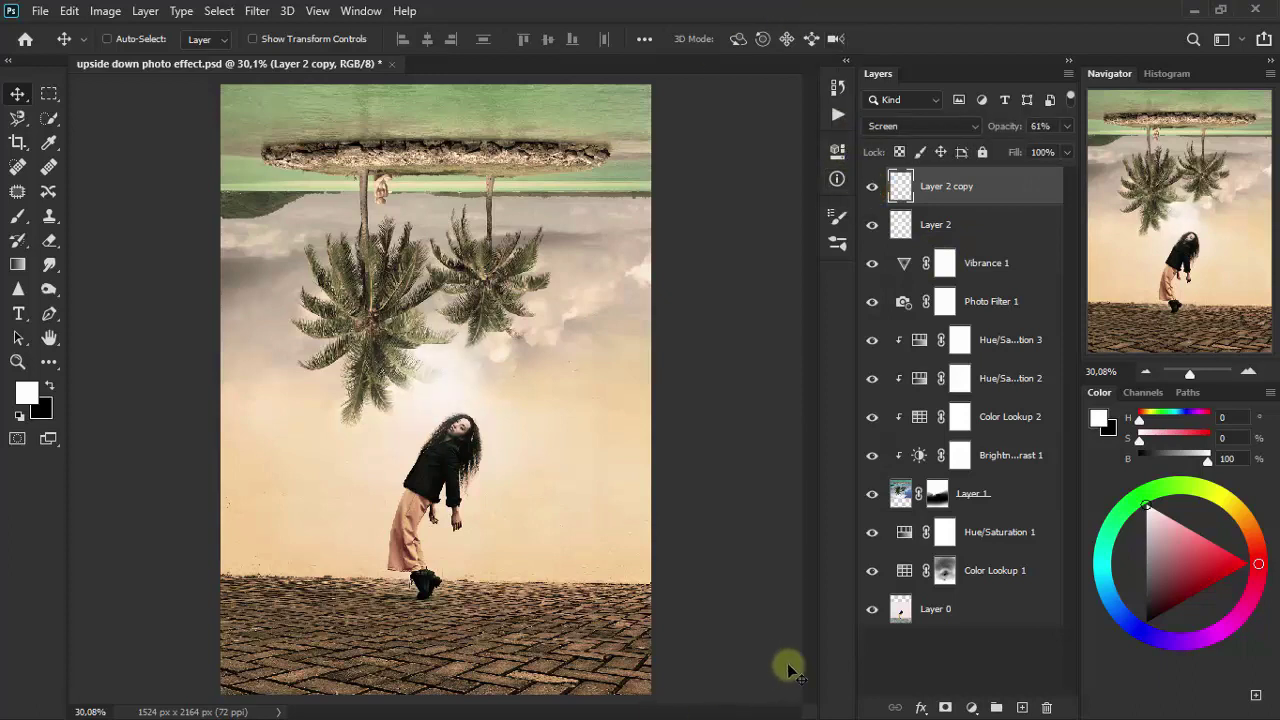
# - Add a Color Lookup adjustment layer at the top of the stack using the 3Strip.look LUT and Lighten blend mode
pyautogui.click(971, 707)
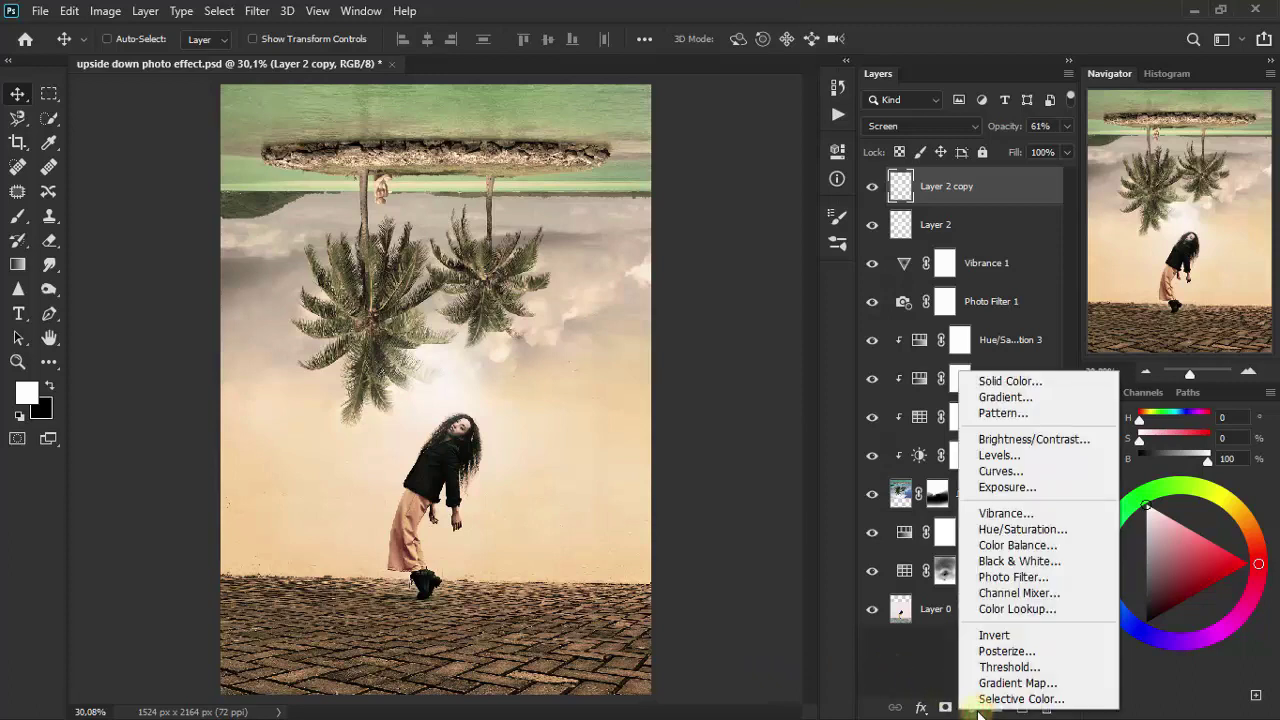
pyautogui.click(1013, 610)
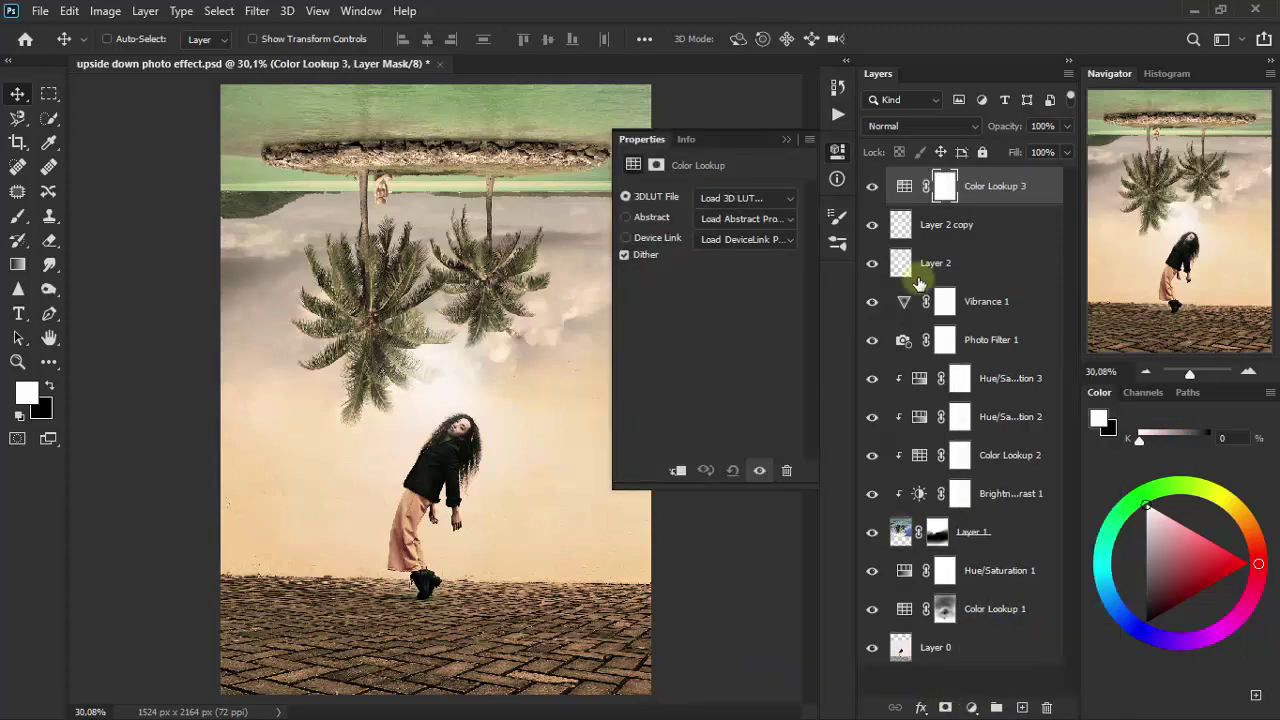
pyautogui.click(757, 198)
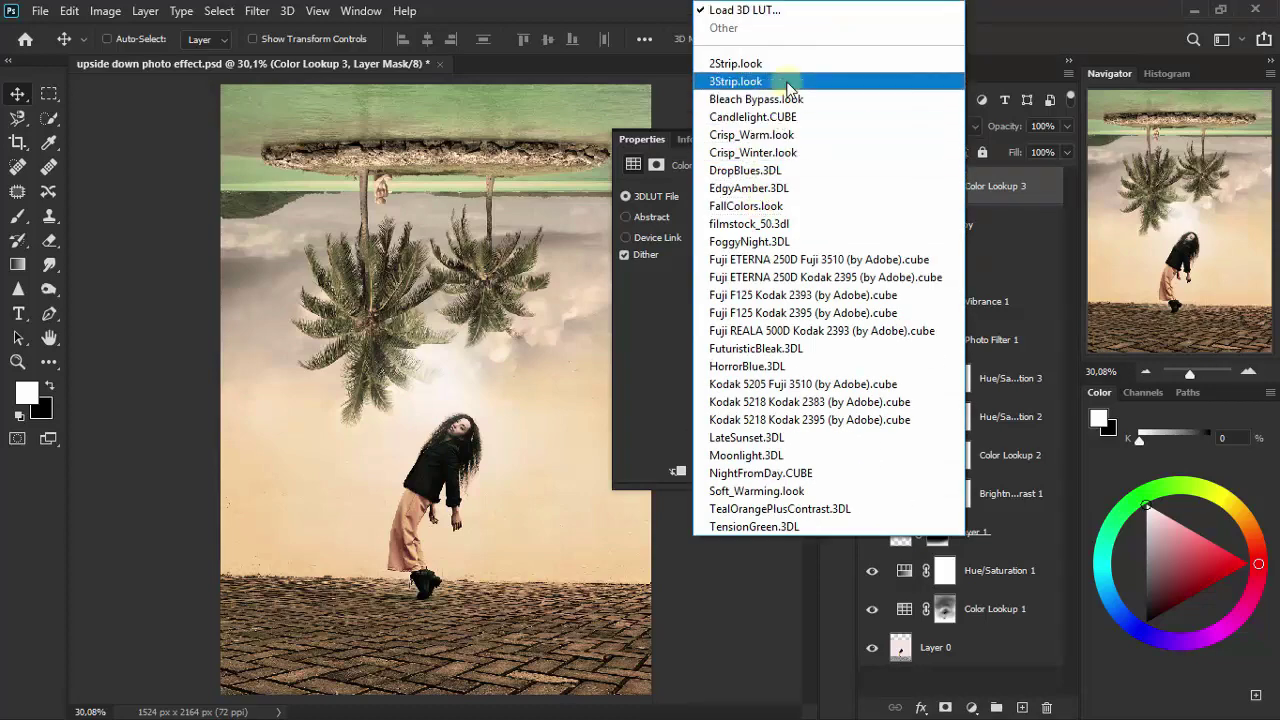
pyautogui.click(786, 81)
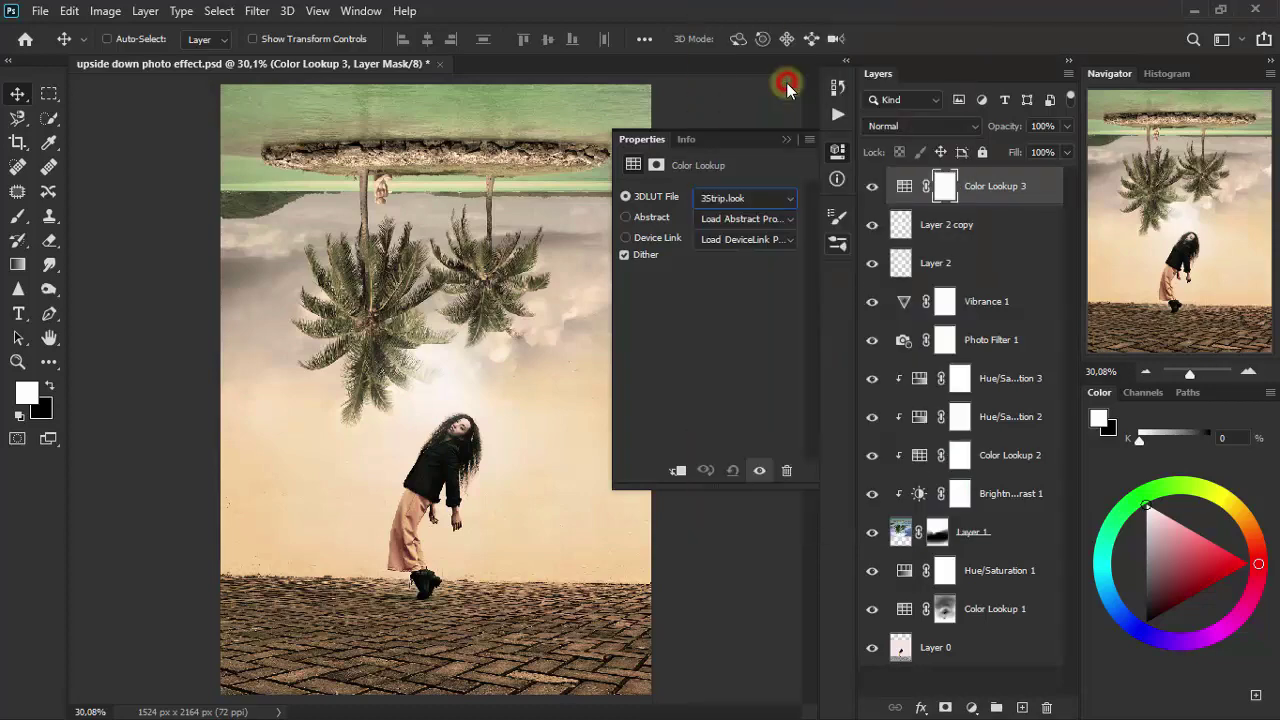
pyautogui.click(786, 140)
pyautogui.click(902, 127)
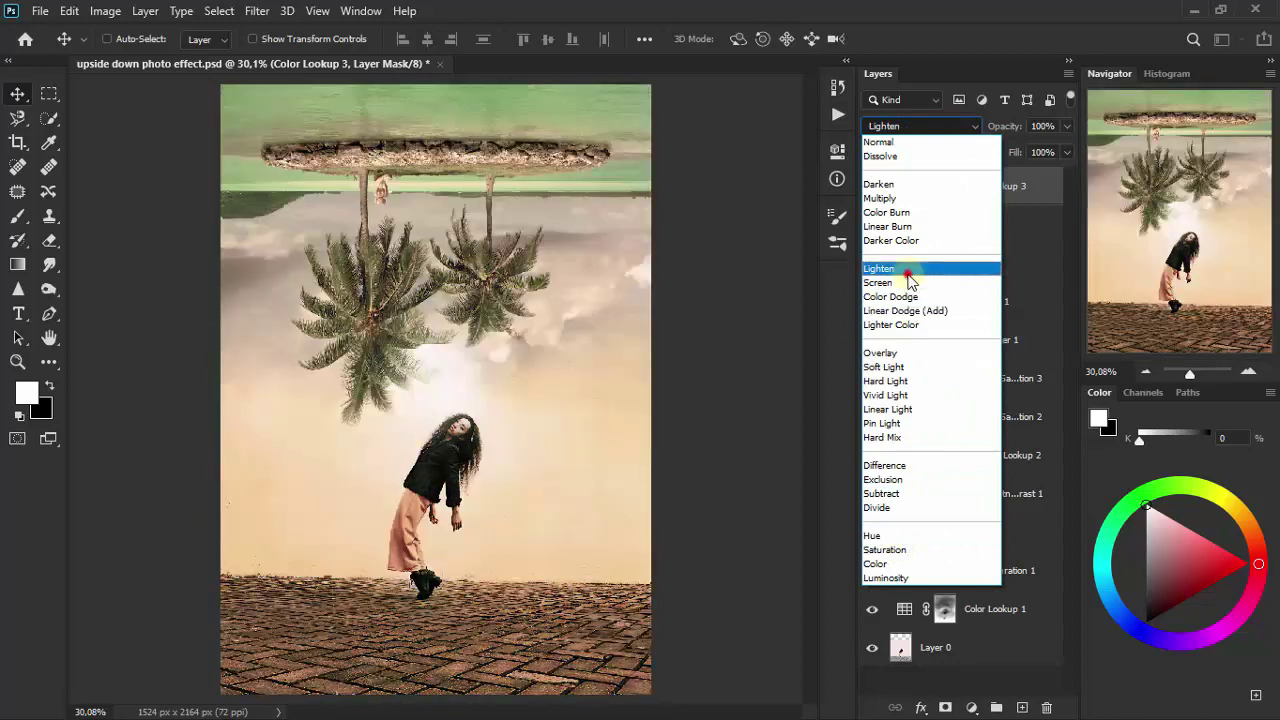
pyautogui.click(908, 270)
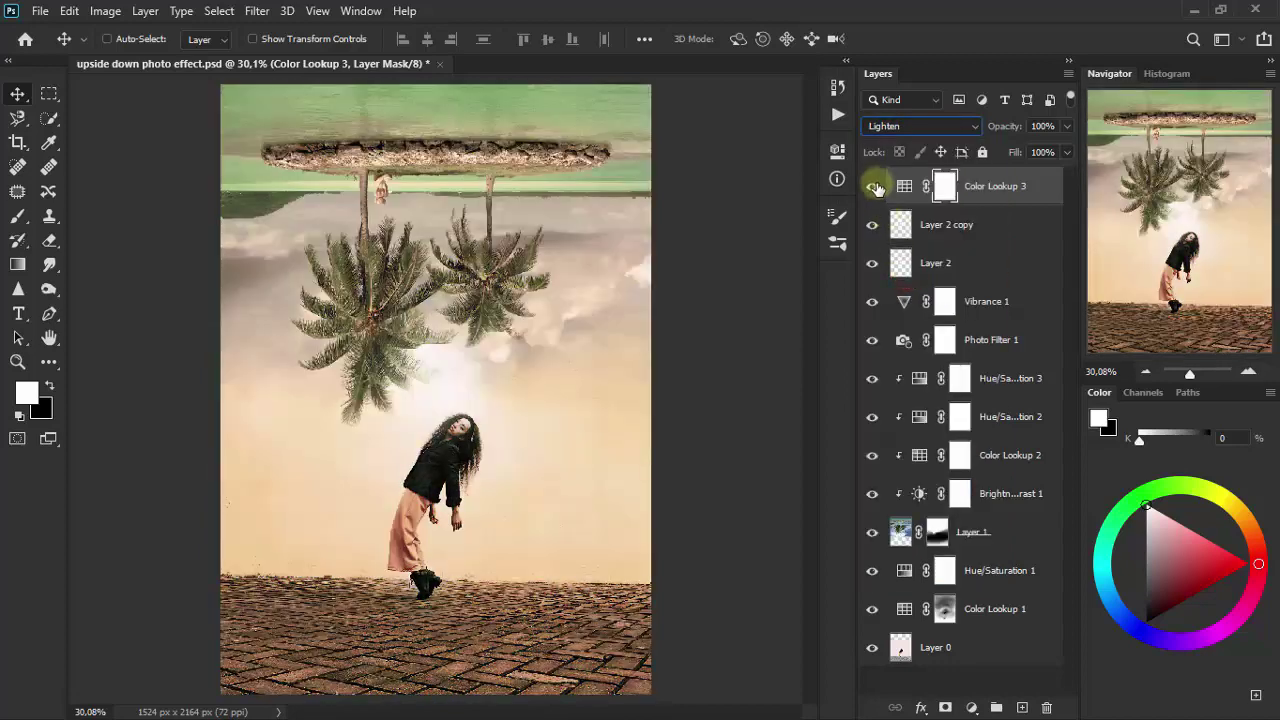